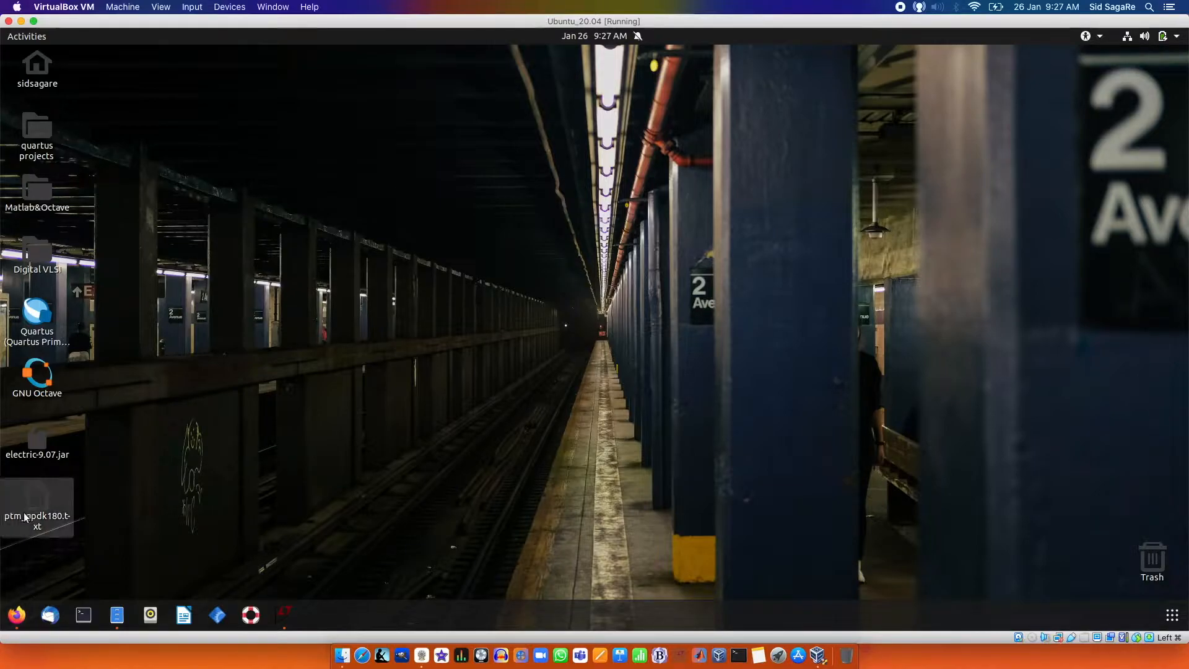
Open the Analog Devices LTspice Simulator page from the search results in Firefox and examine the LTspice download options.
left_click(15, 614)
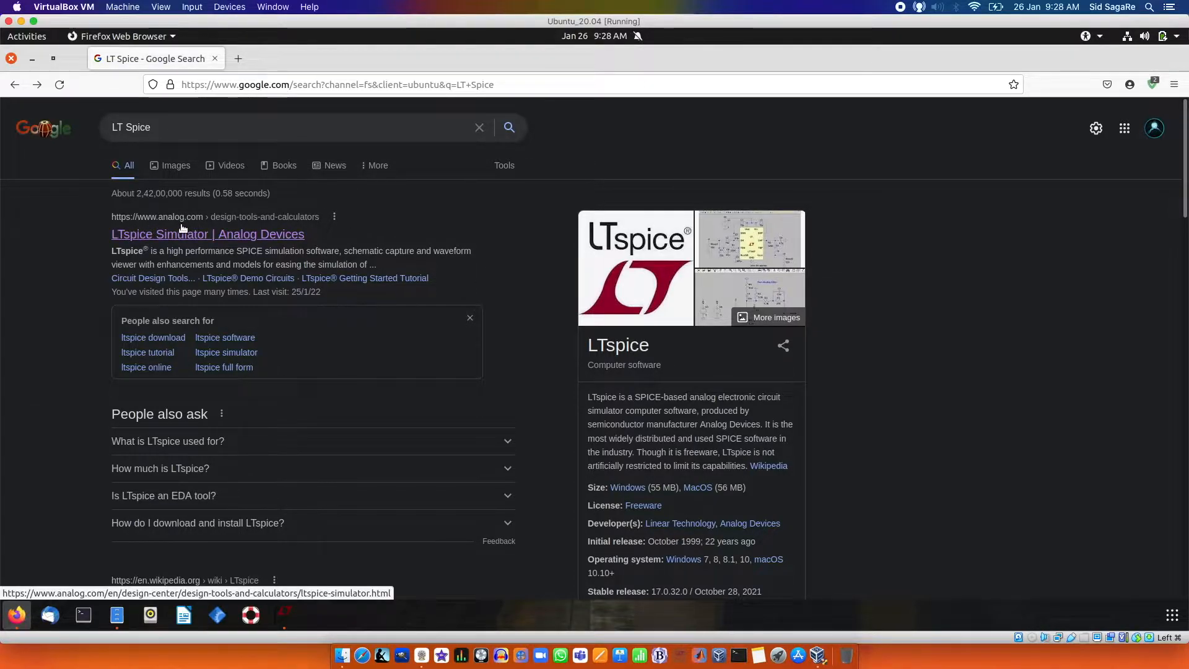
left_click(154, 239)
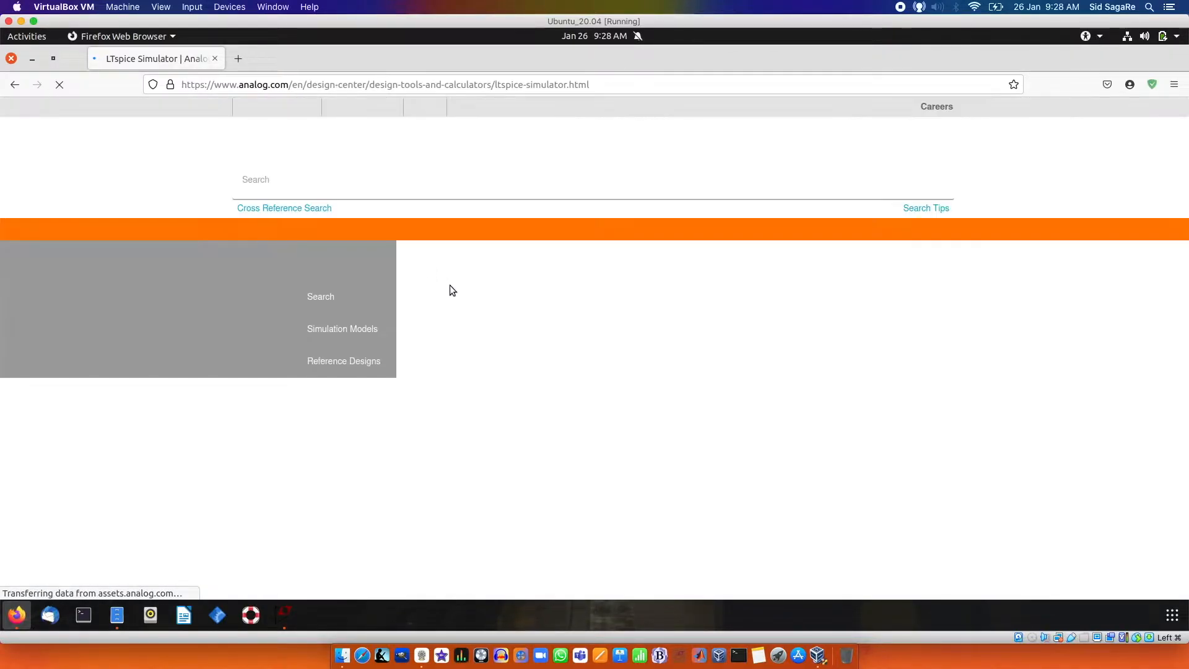
scroll(465, 263, "down", 10)
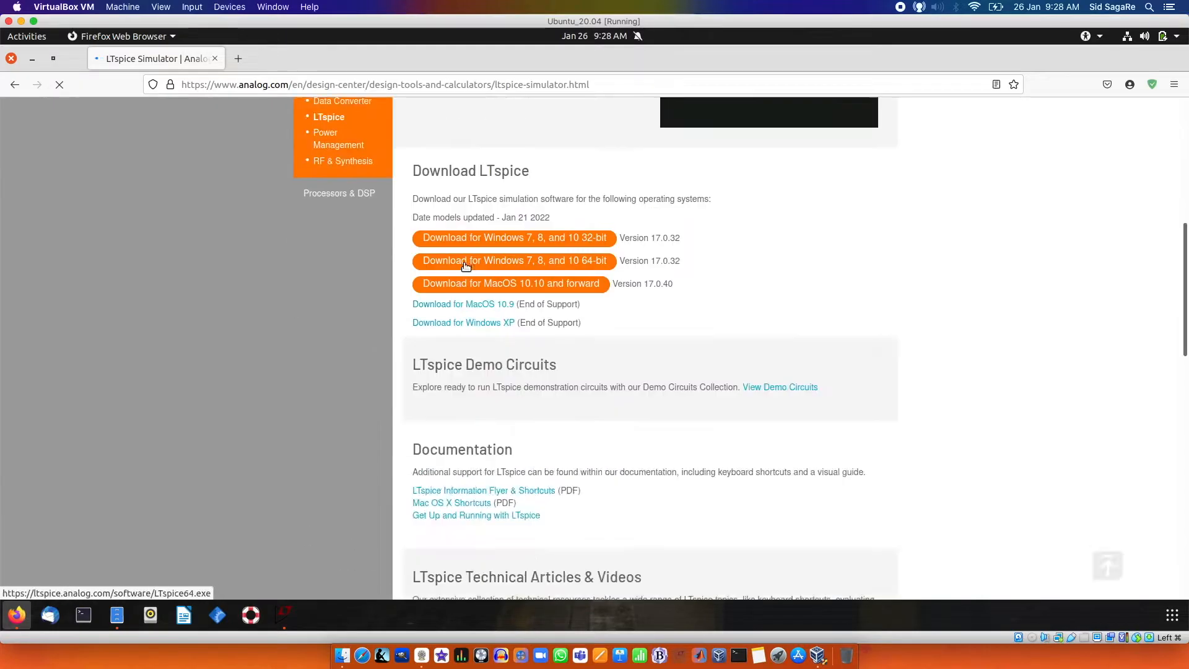
scroll(573, 343, "up", 3)
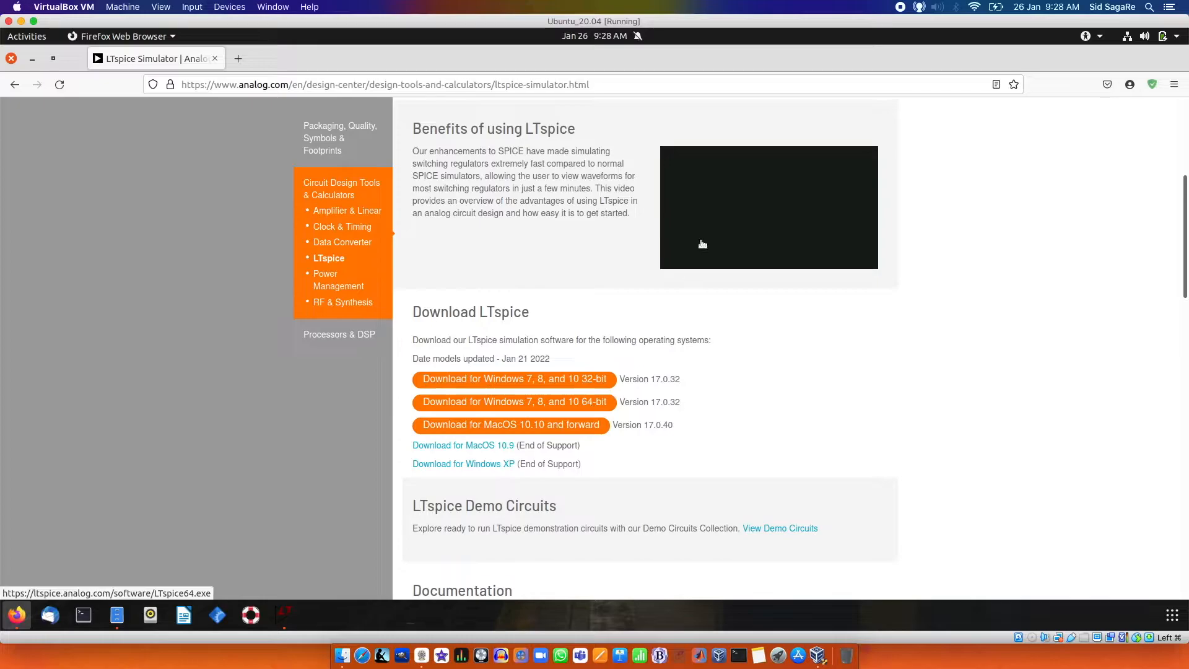
left_click(32, 58)
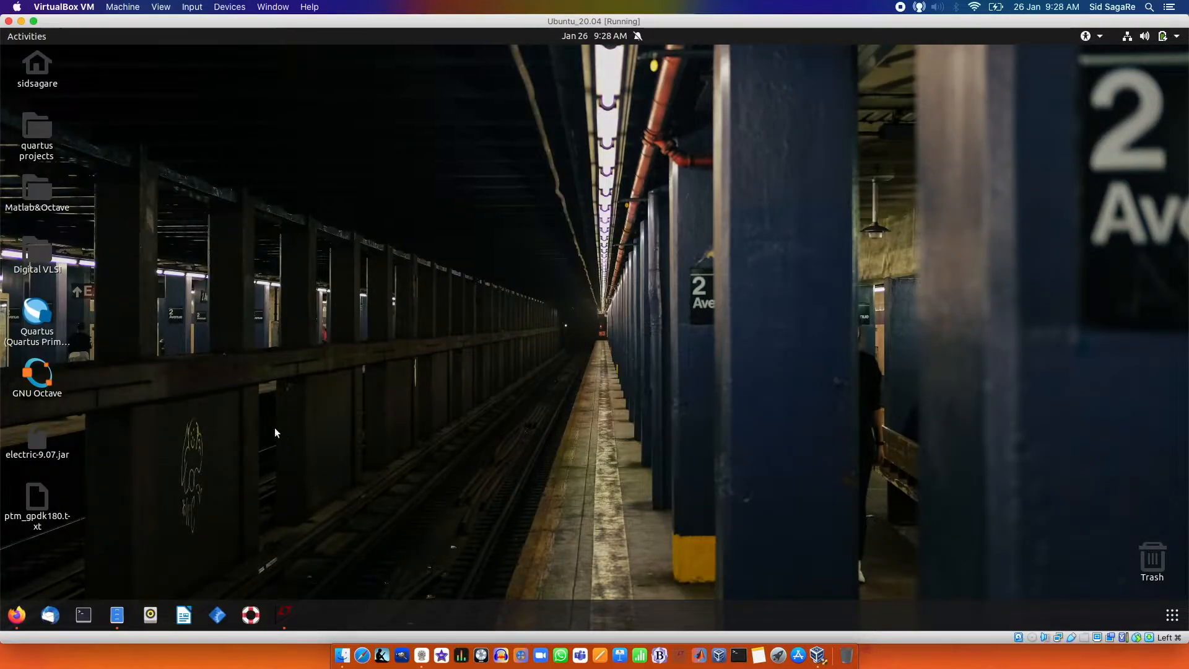
Switch to LTspice XVII and create a new blank schematic.
left_click(294, 609)
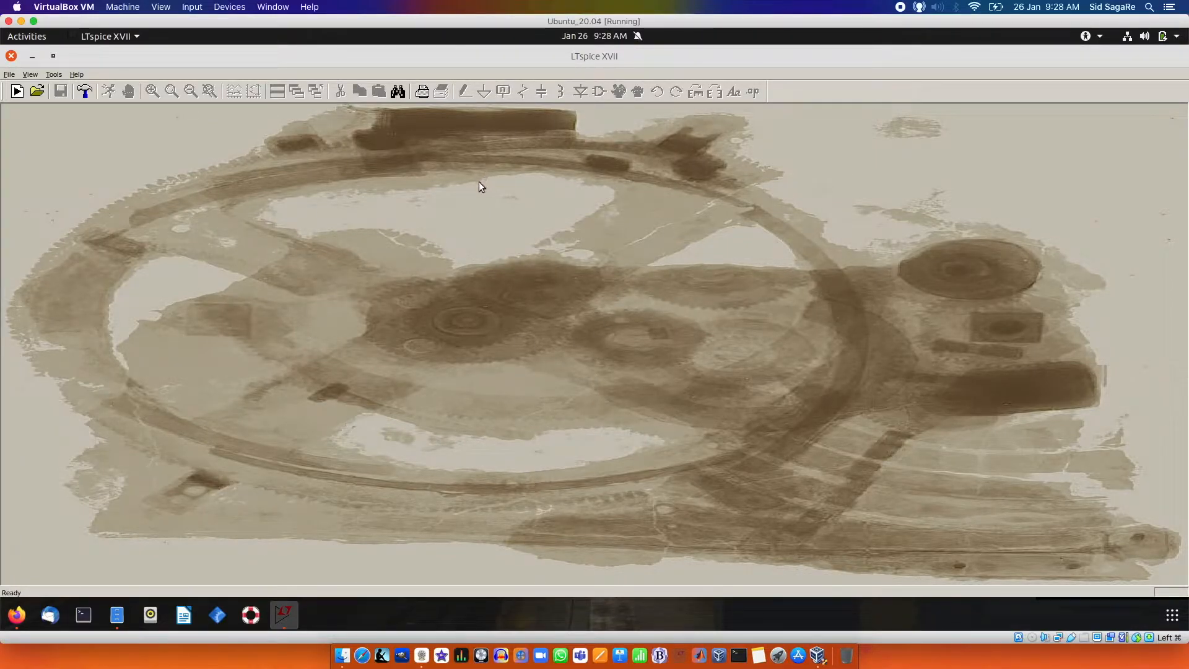
right_click(440, 186)
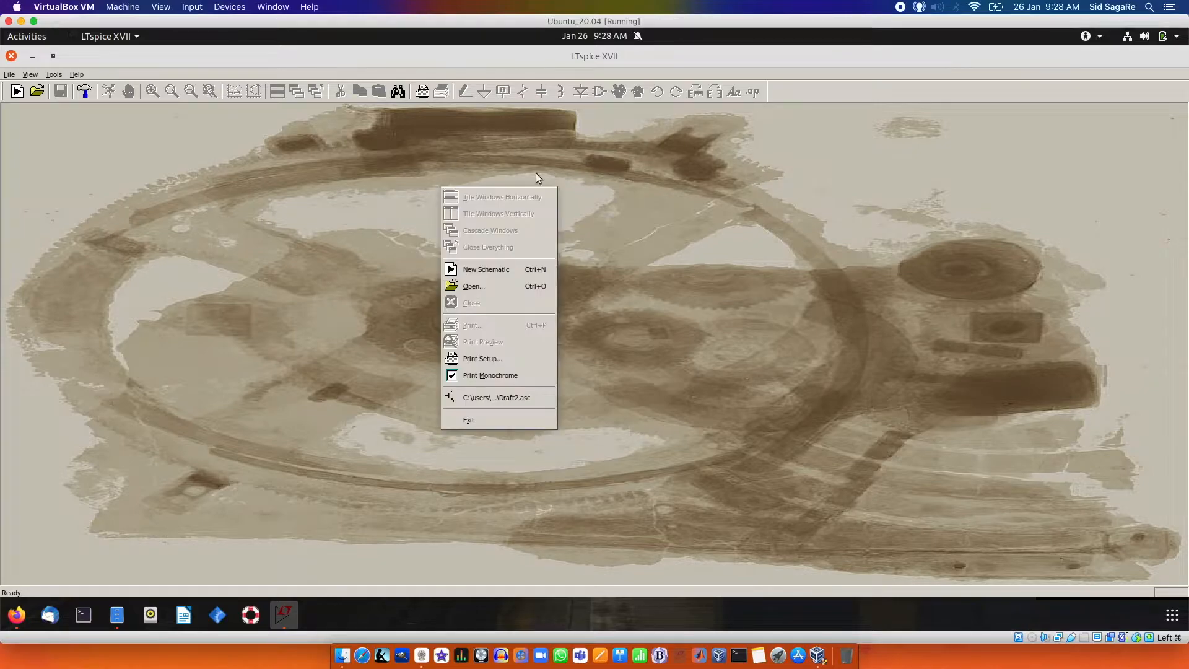
left_click(483, 271)
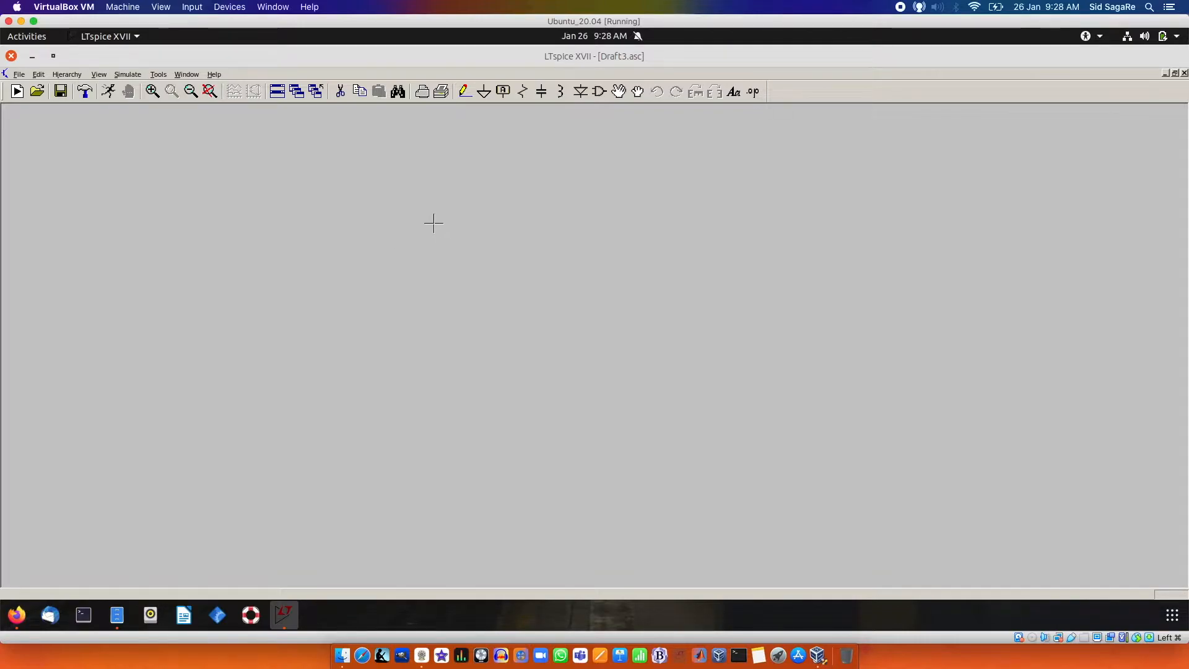
Place one four-terminal NMOS transistor (nmos4) near the middle of the schematic.
right_click(434, 223)
mouse_move(523, 301)
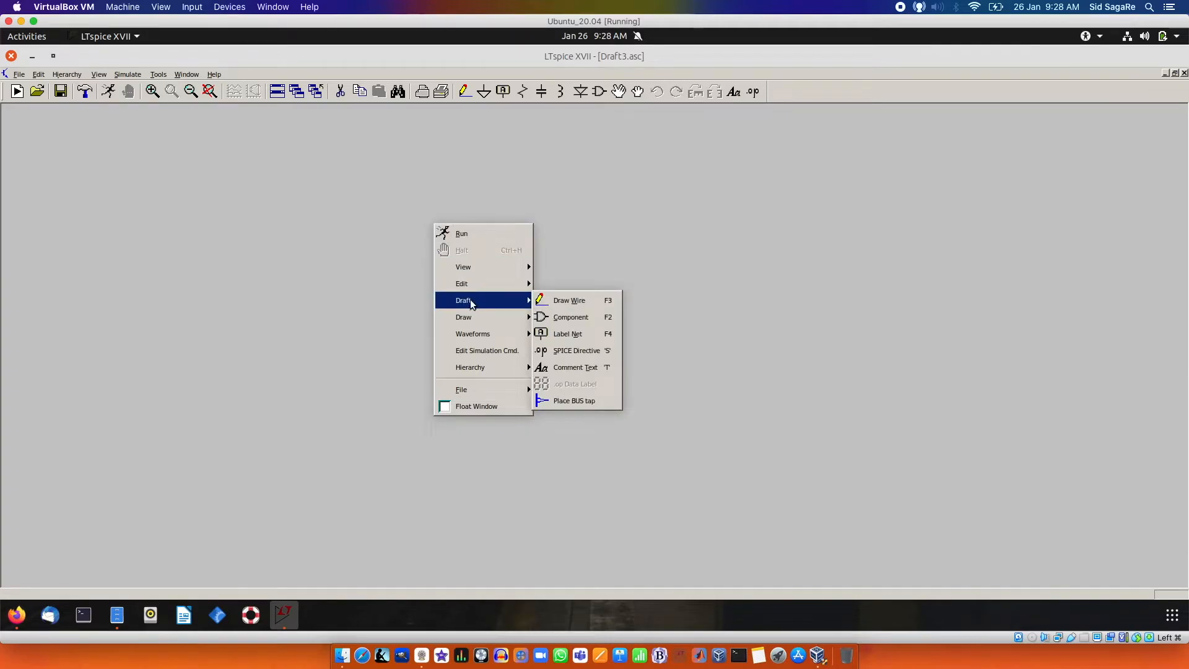
left_click(557, 316)
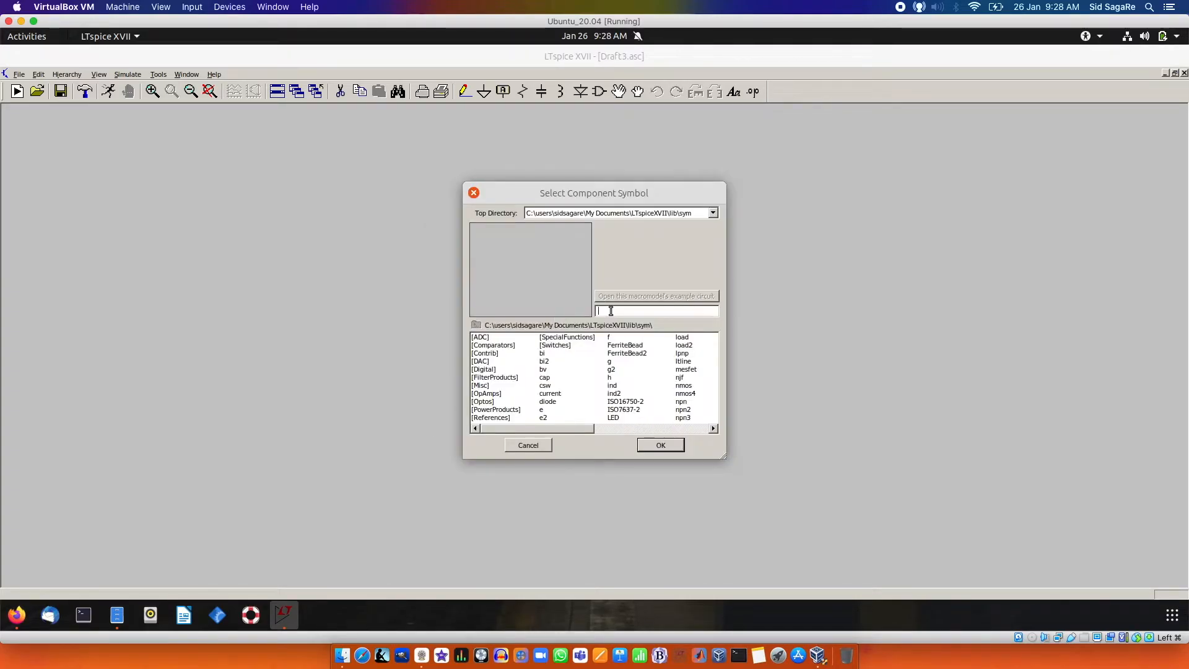
type("nmos")
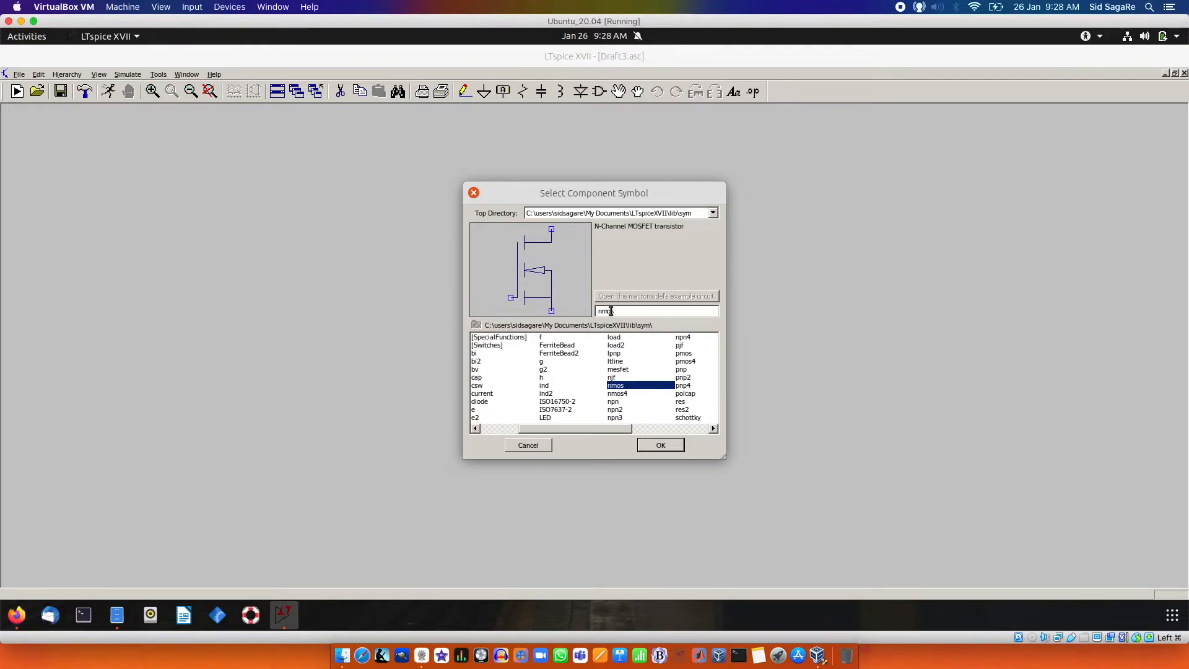
type("4")
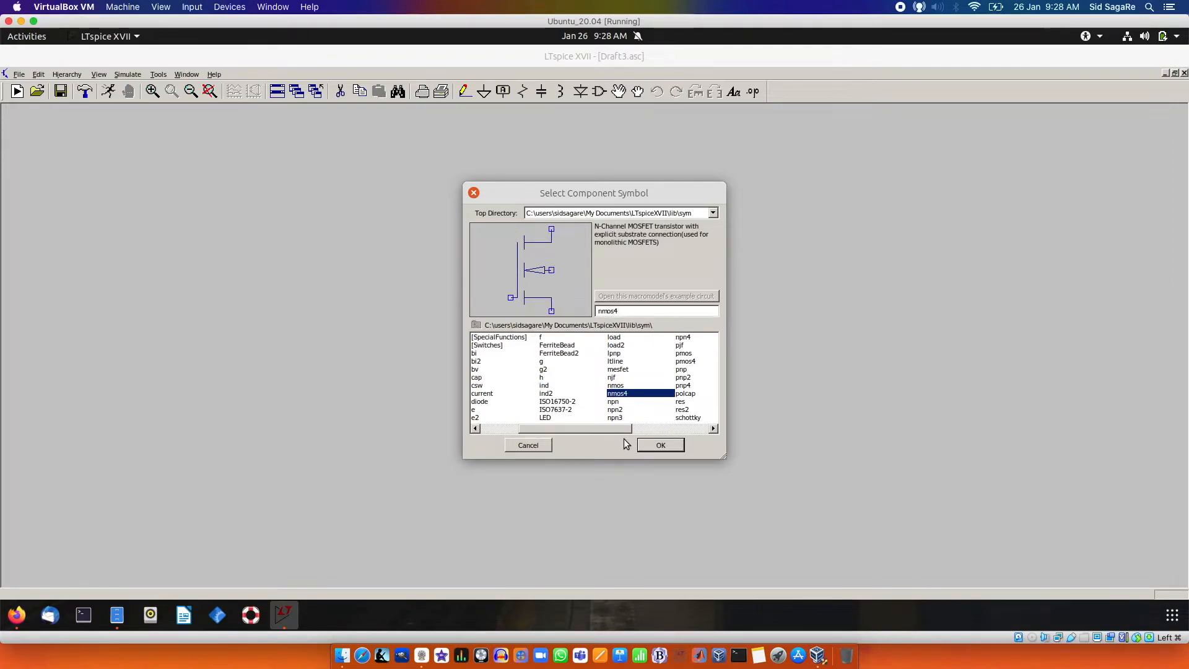
left_click(657, 446)
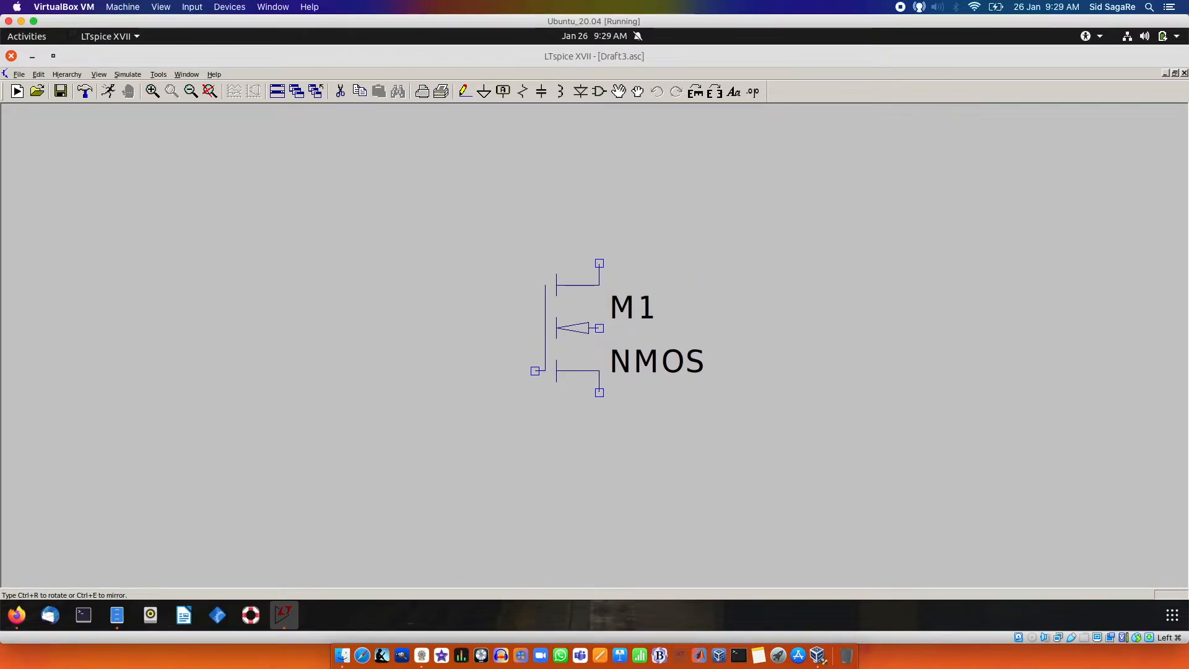
left_click(536, 263)
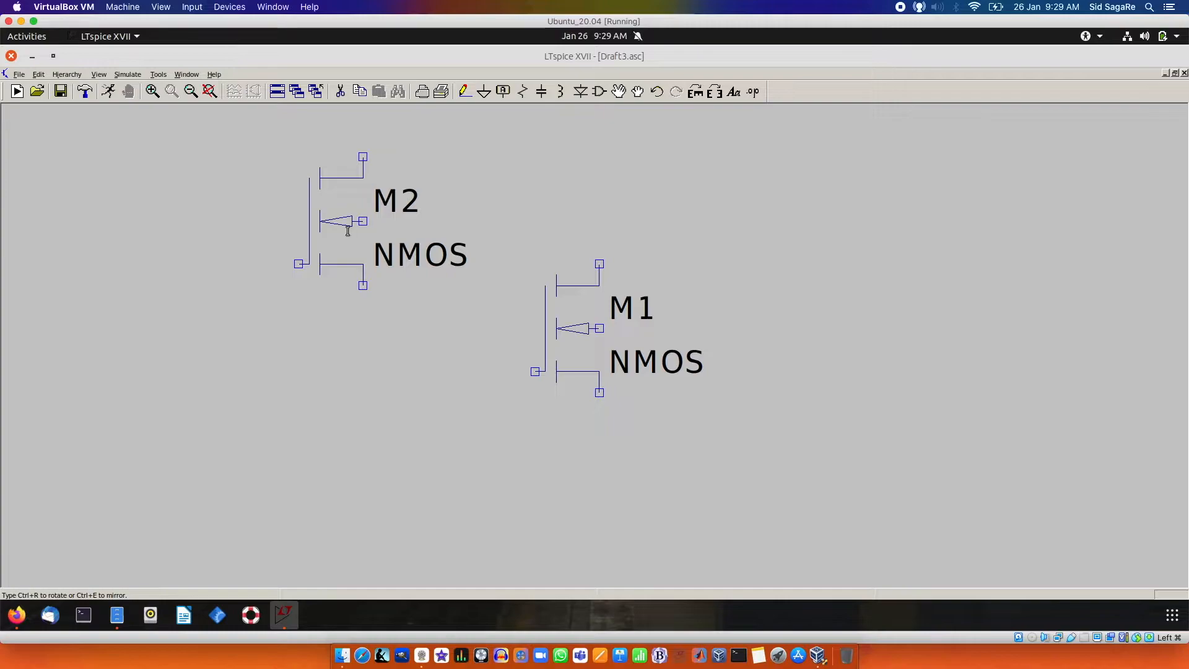
key("Escape")
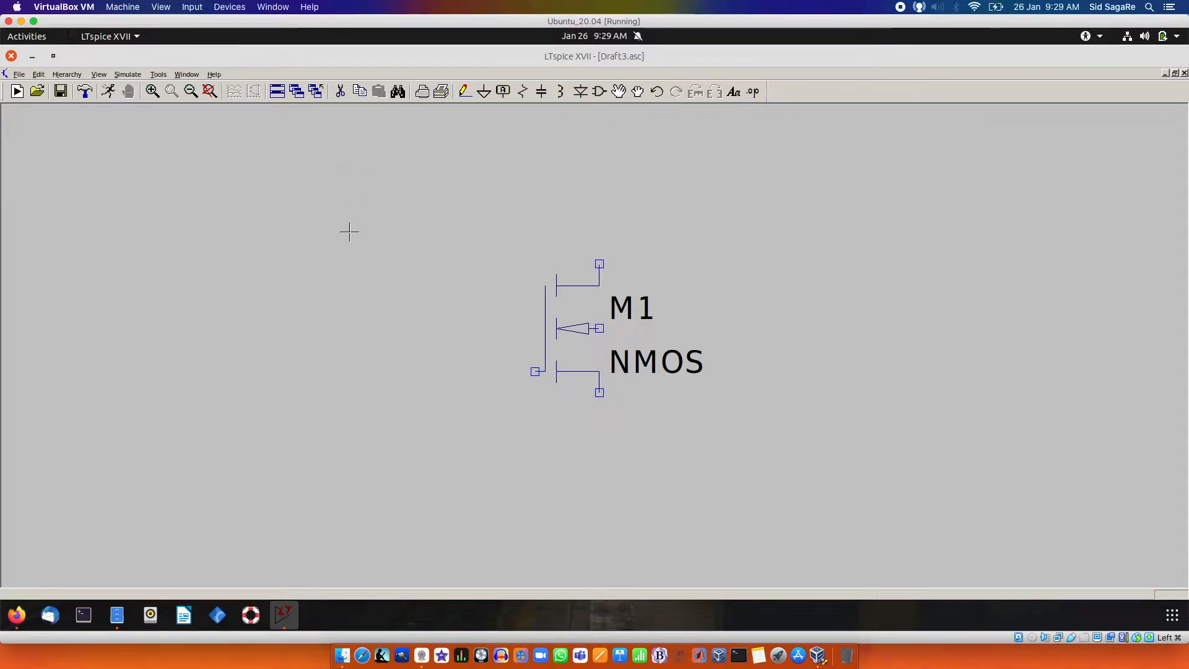
Place a voltage source to the lower left of the NMOS, with its positive terminal level with the gate.
right_click(330, 267)
mouse_move(370, 346)
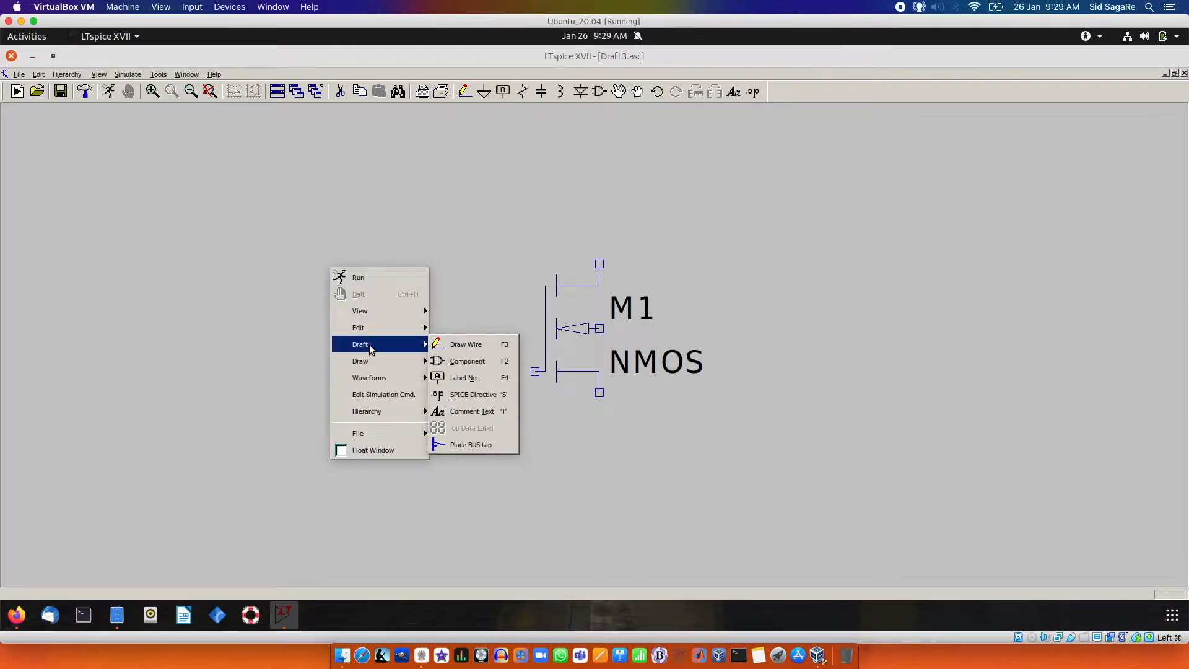
left_click(451, 361)
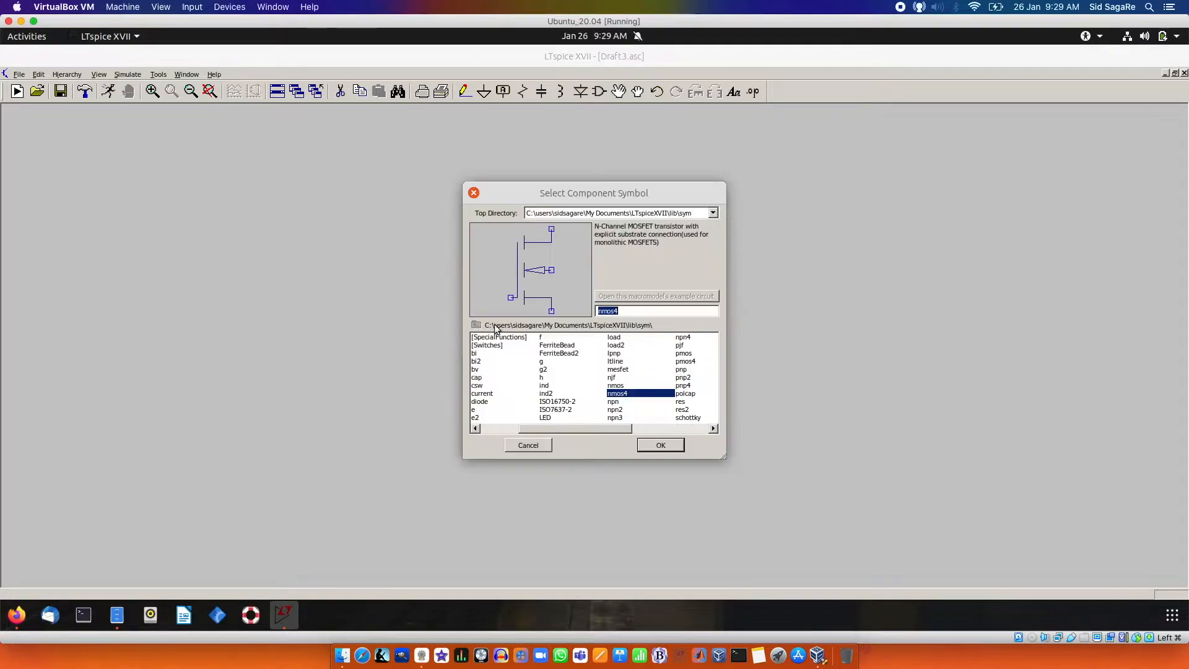
type("vol")
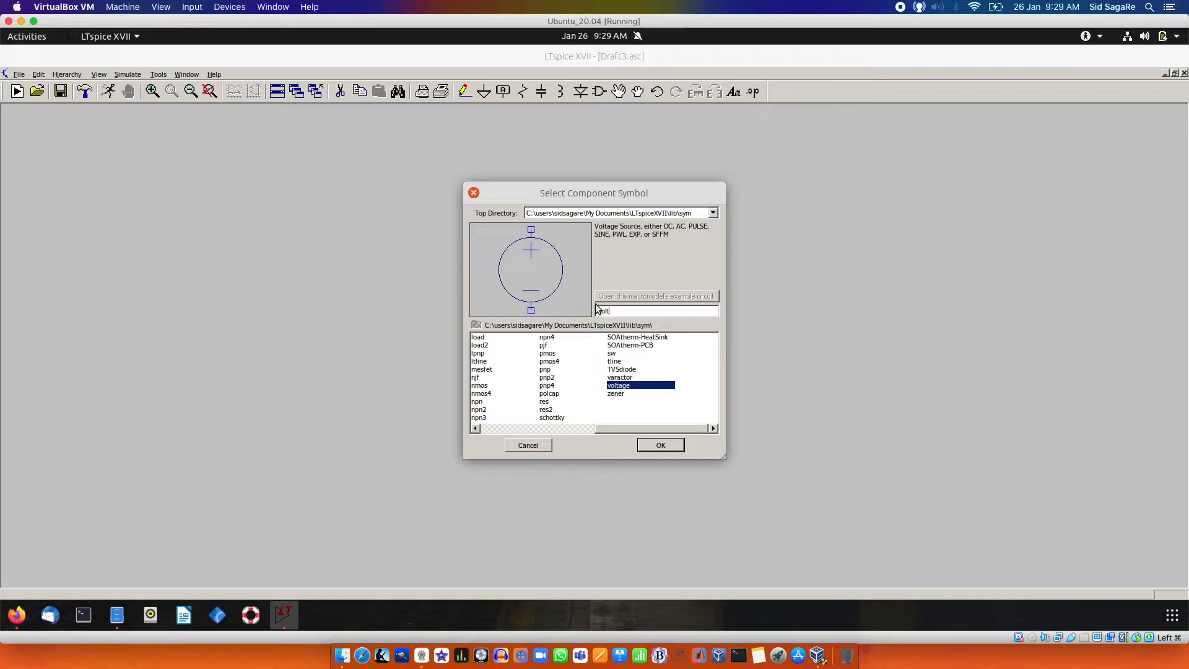
type("t")
left_click(675, 446)
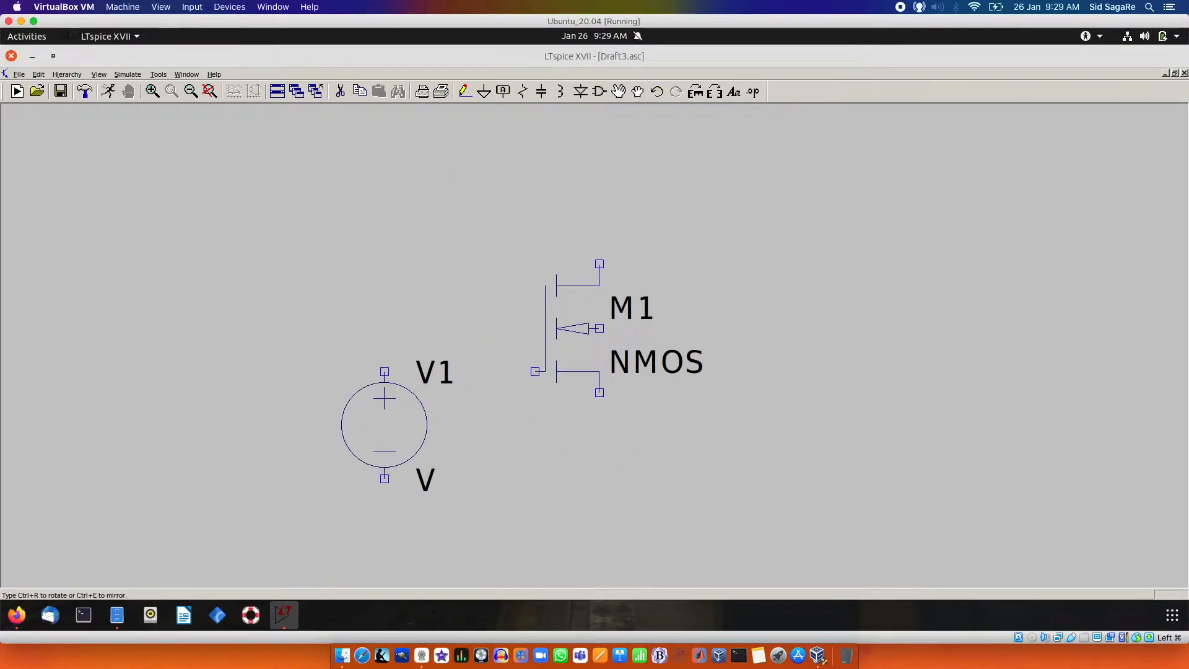
left_click(384, 425)
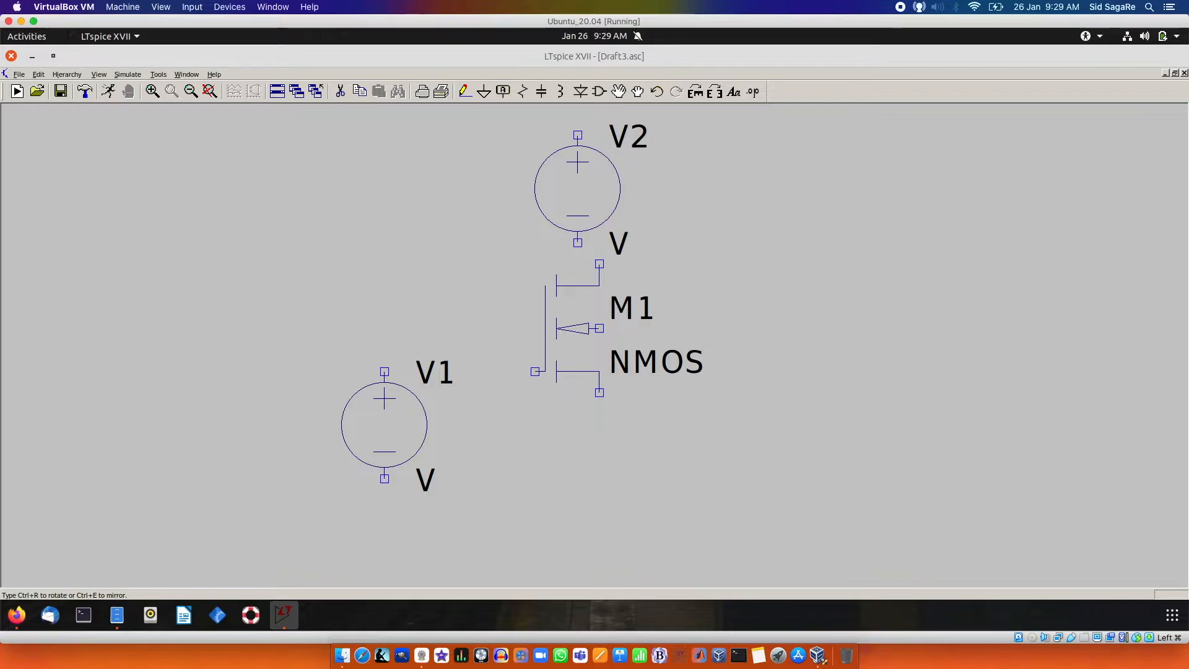
key("r")
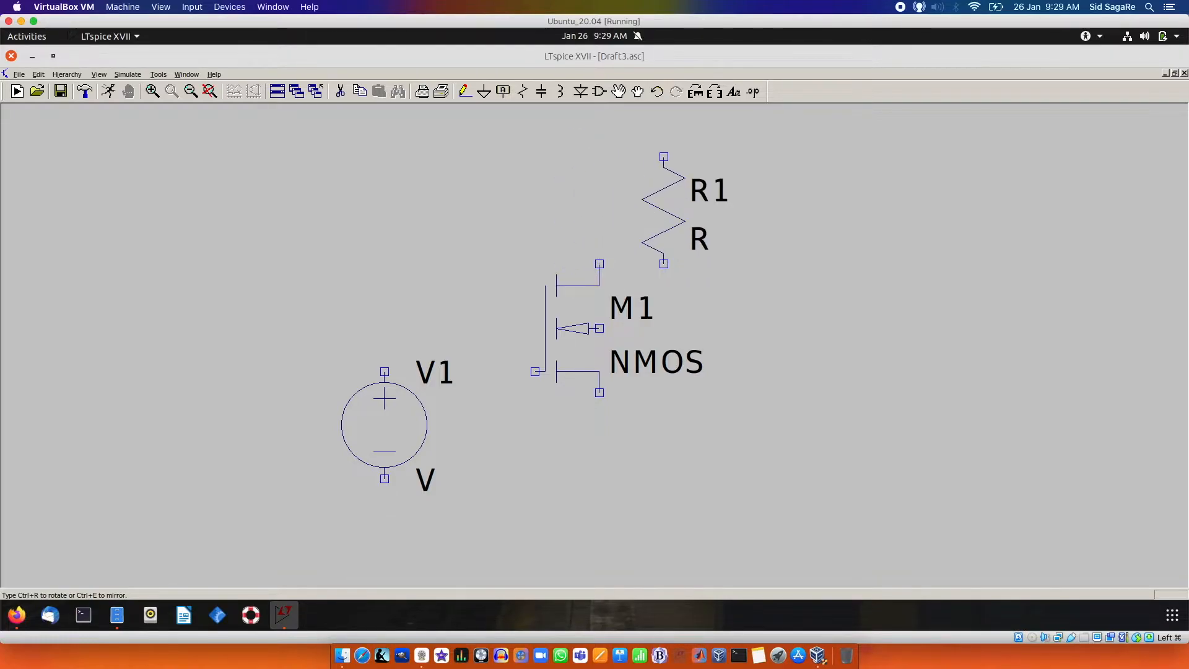
right_click(677, 210)
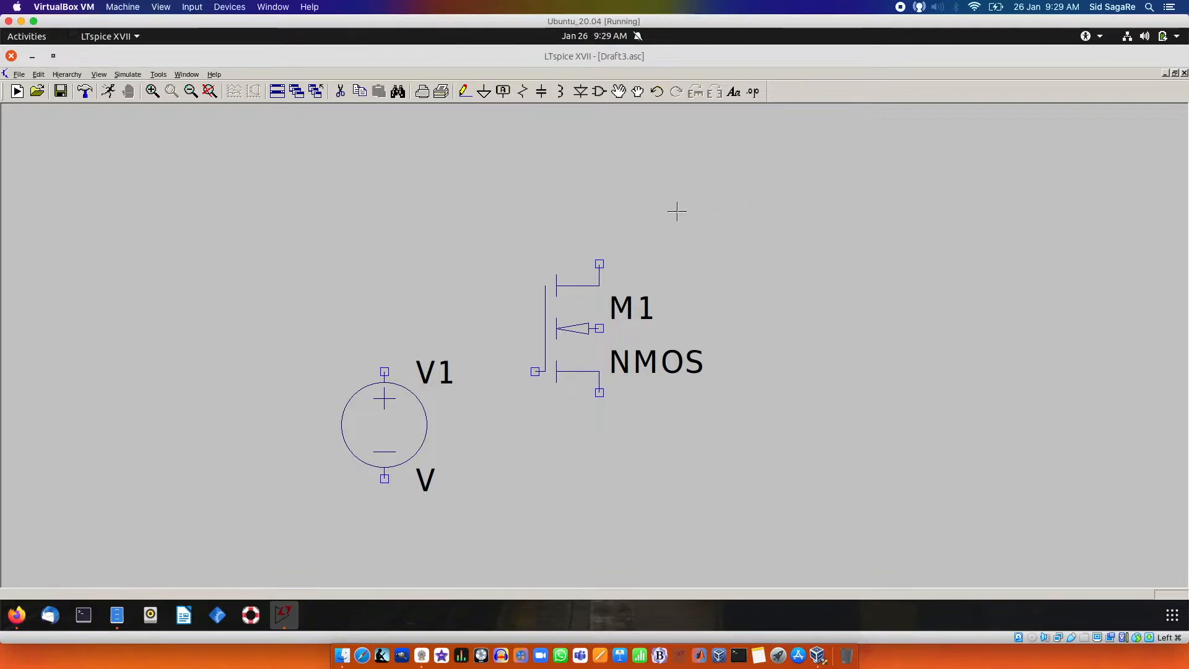
Place a second voltage source, rotated 180 degrees, directly above the NMOS drain with its positive terminal facing the drain.
right_click(678, 211)
mouse_move(733, 290)
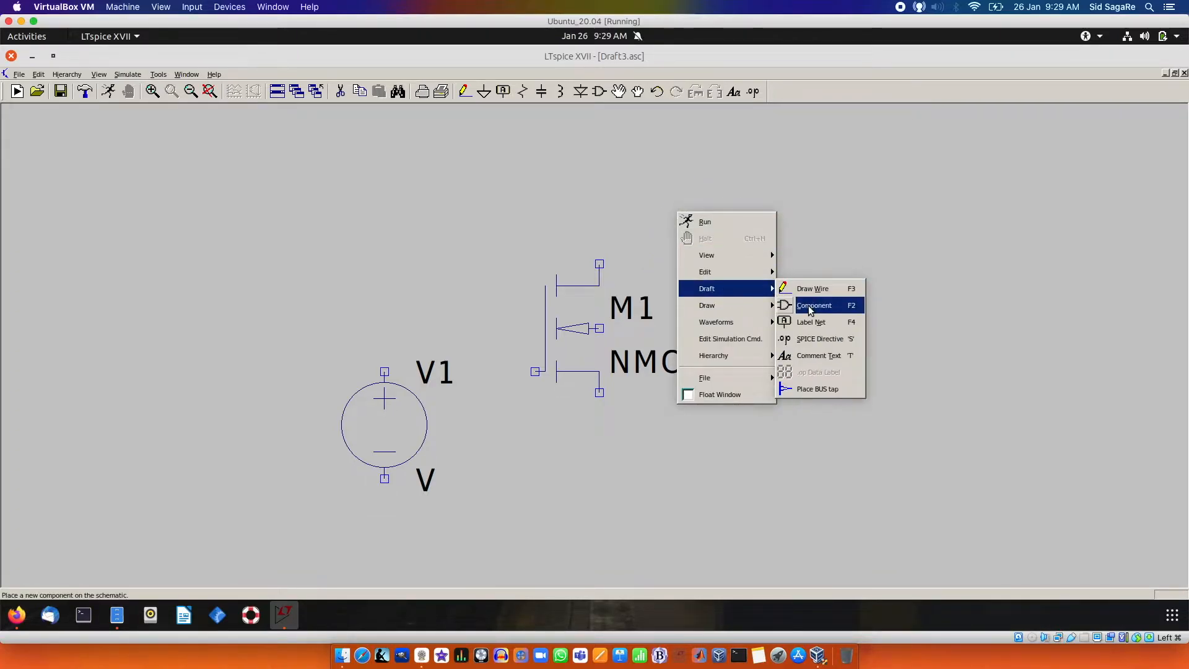
left_click(809, 306)
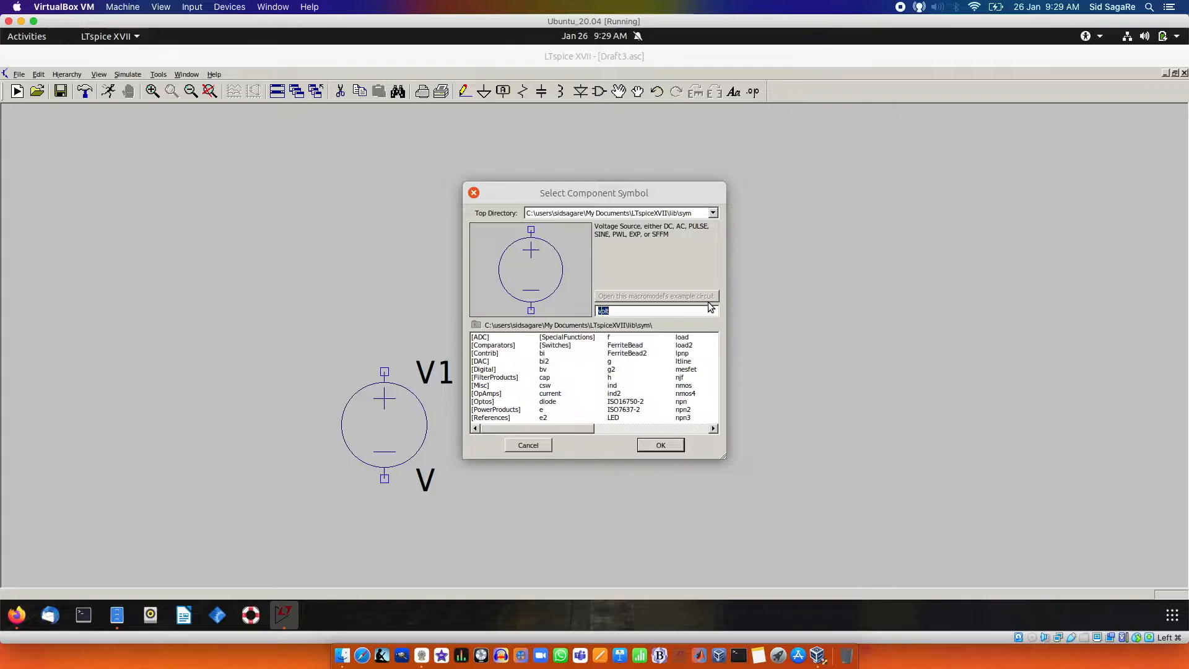
type("voltage")
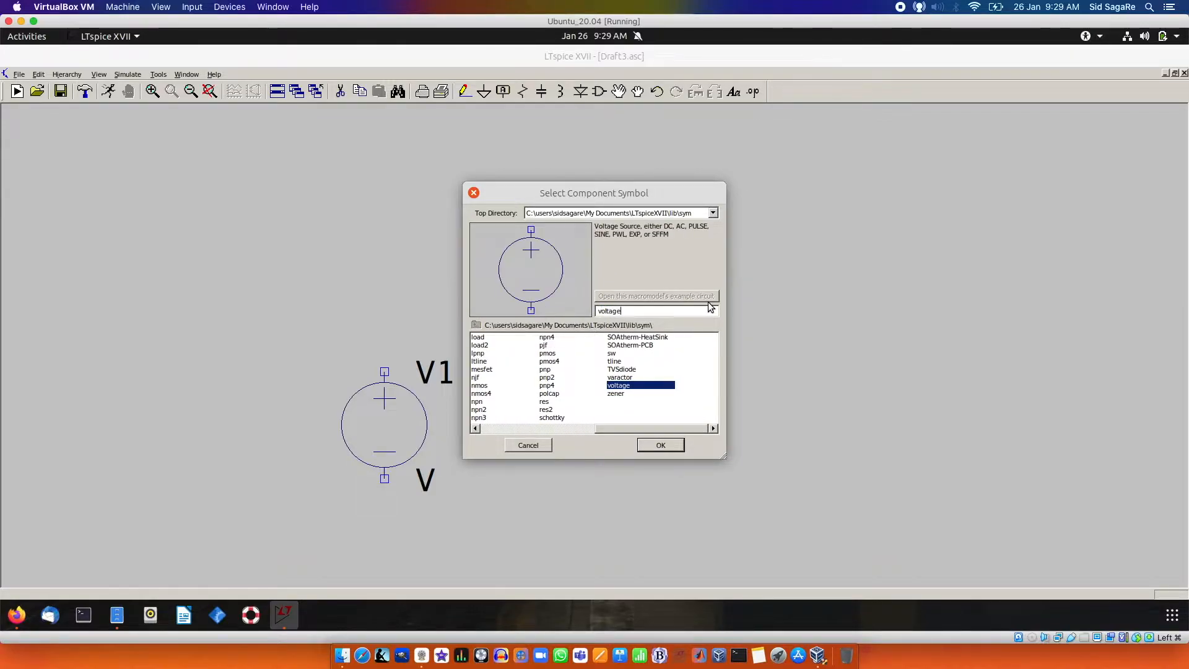
key("Return")
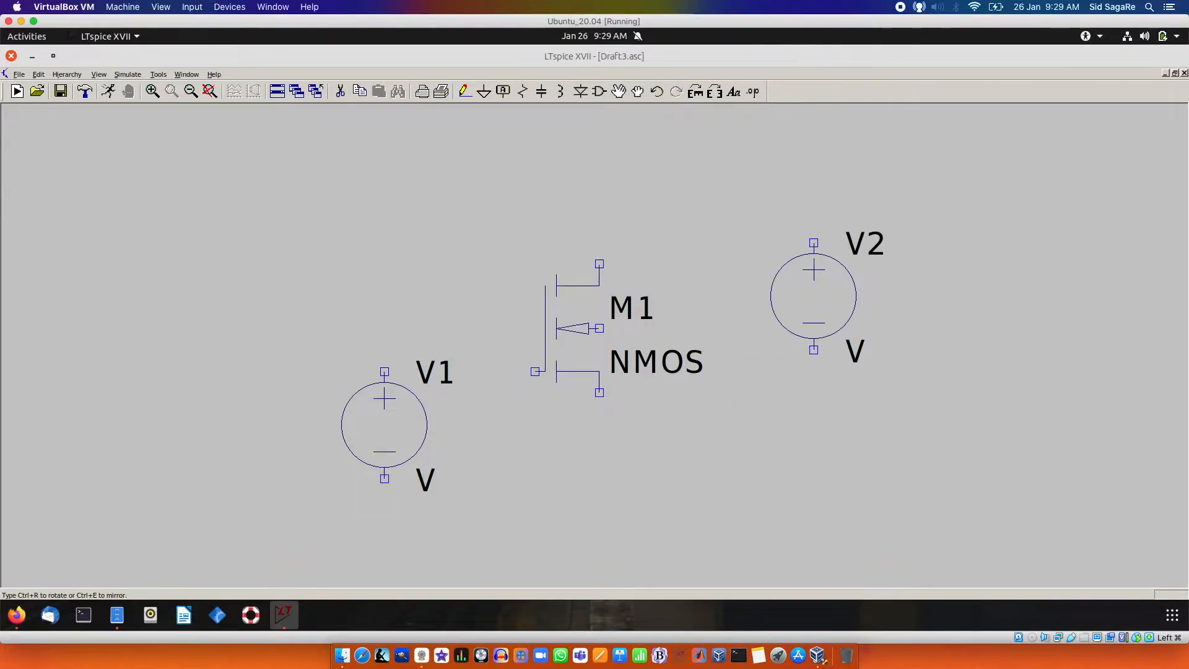
key("ctrl+r")
key("ctrl+r")
left_click(599, 189)
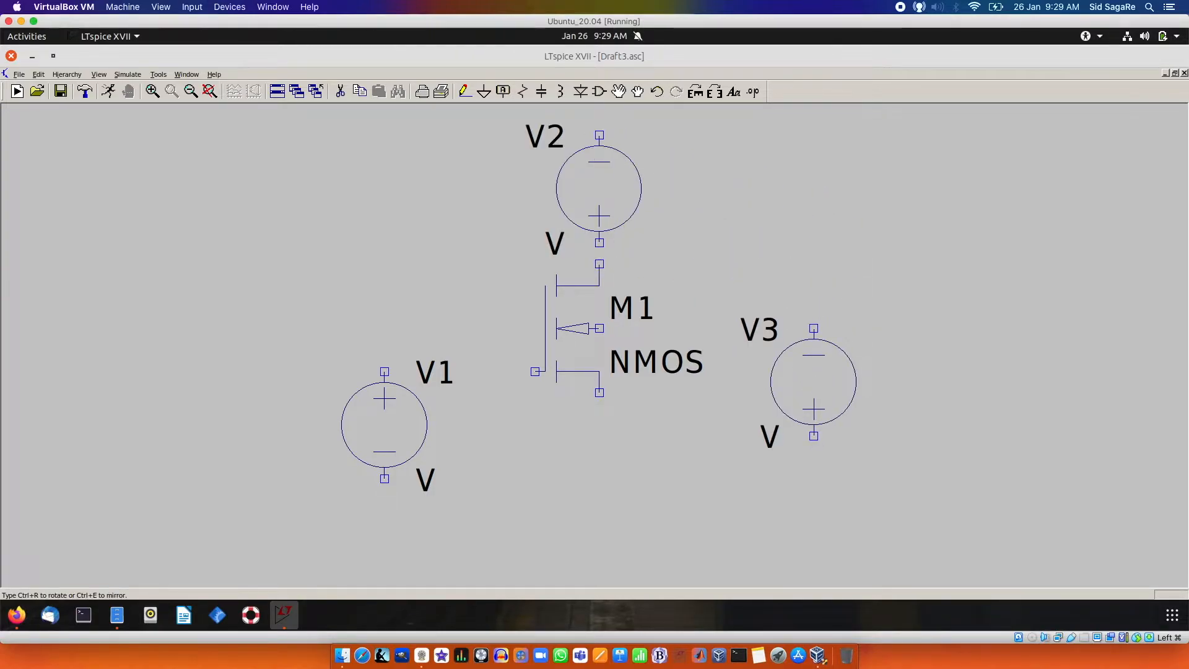
key("Escape")
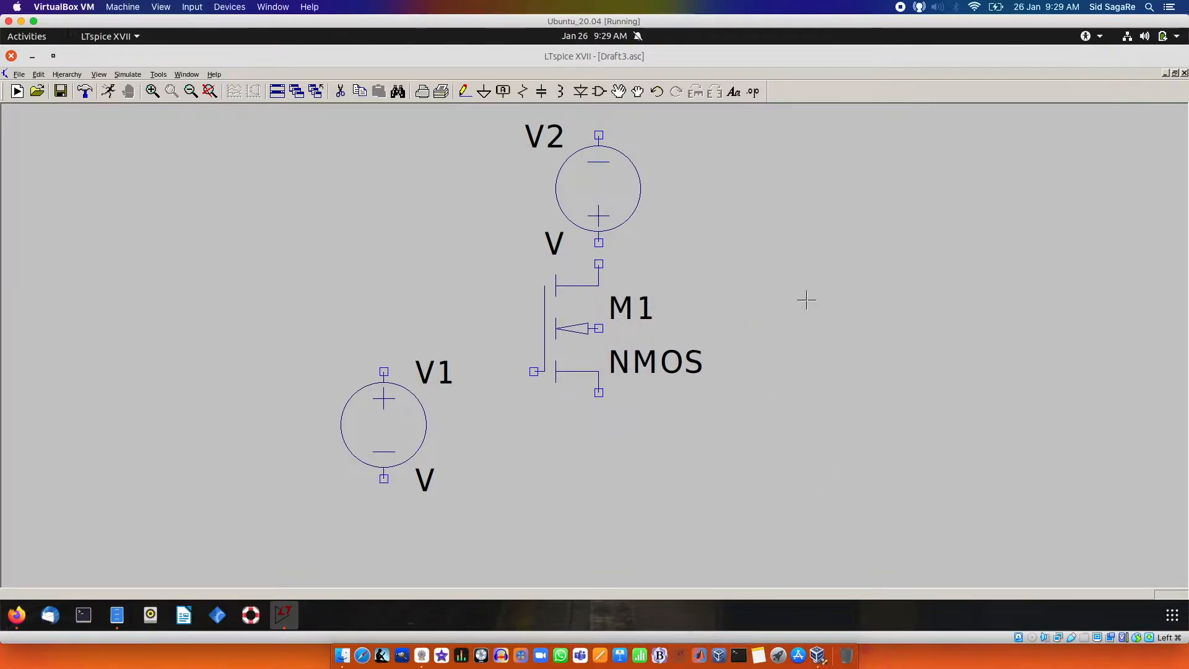
Place three ground symbols: below the gate-side voltage source V1, below the NMOS source terminal, and above the upper source V2.
scroll(825, 283, "up", 1)
scroll(824, 284, "down", 2)
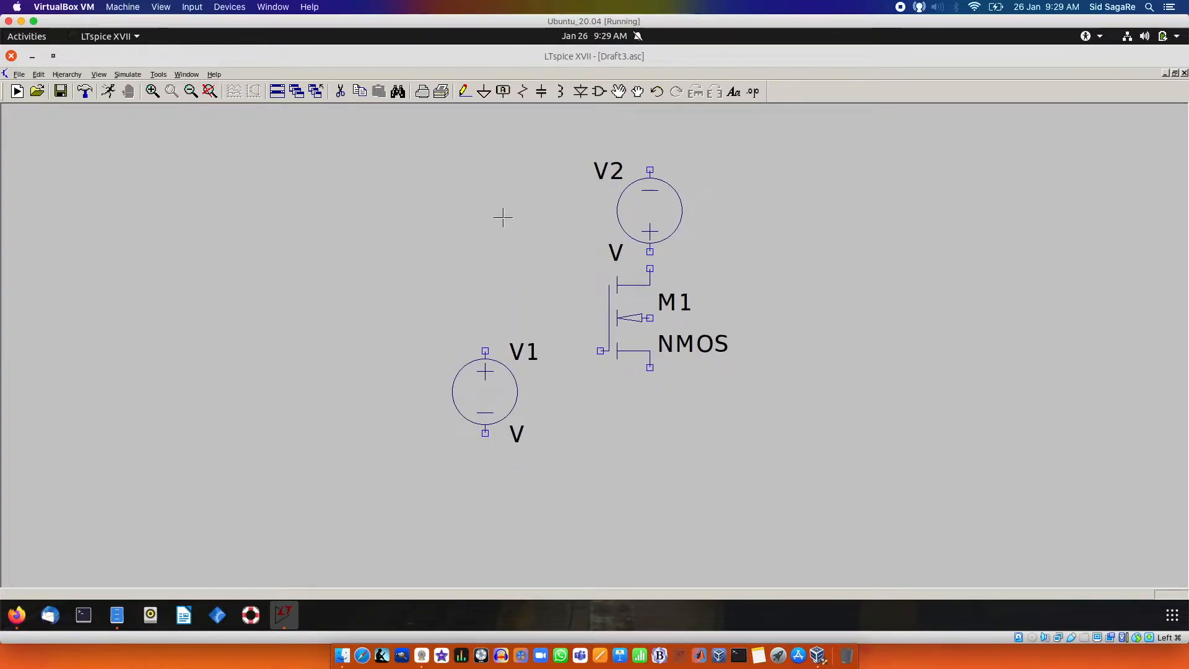
right_click(205, 207)
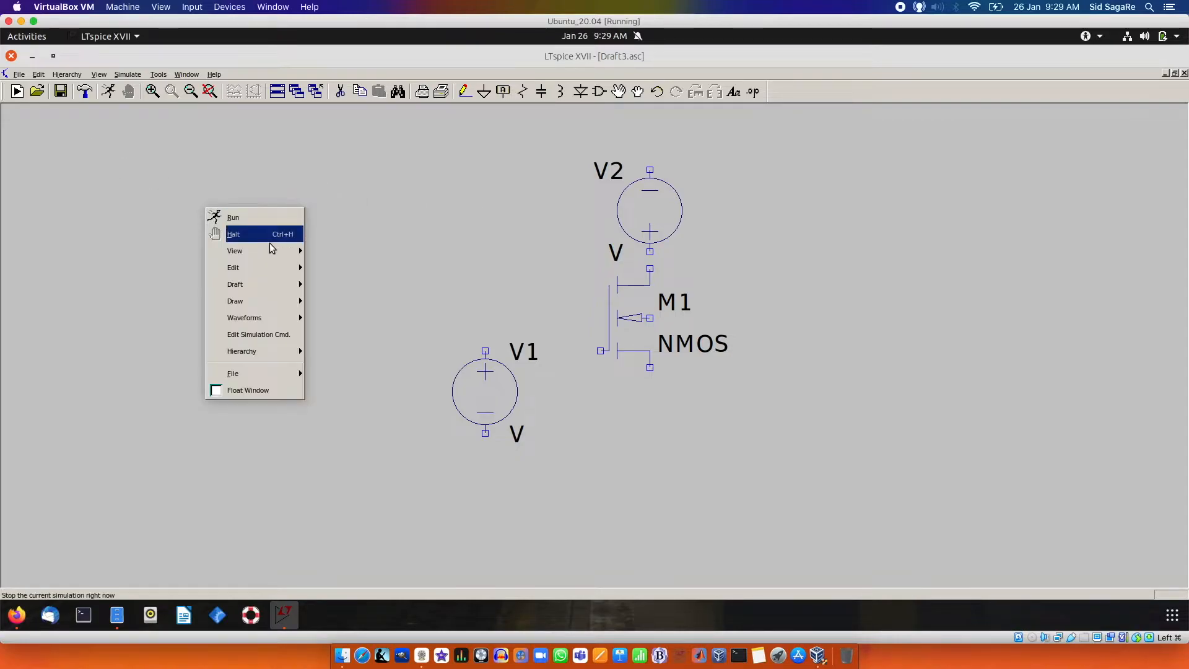
mouse_move(244, 286)
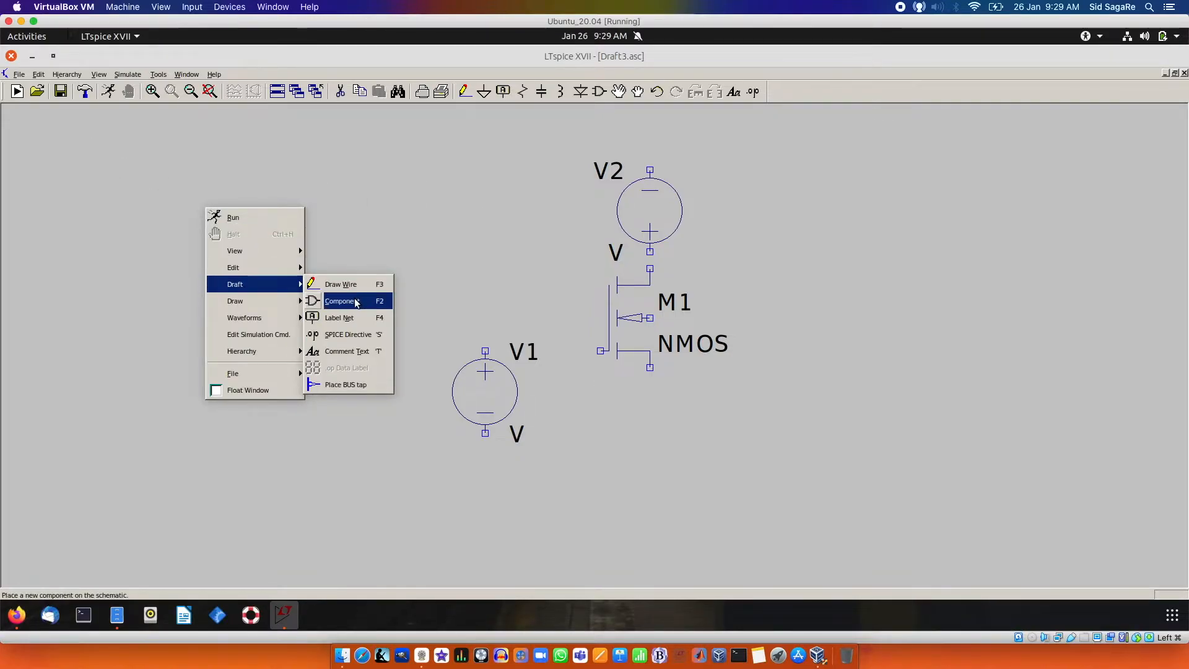
left_click(346, 319)
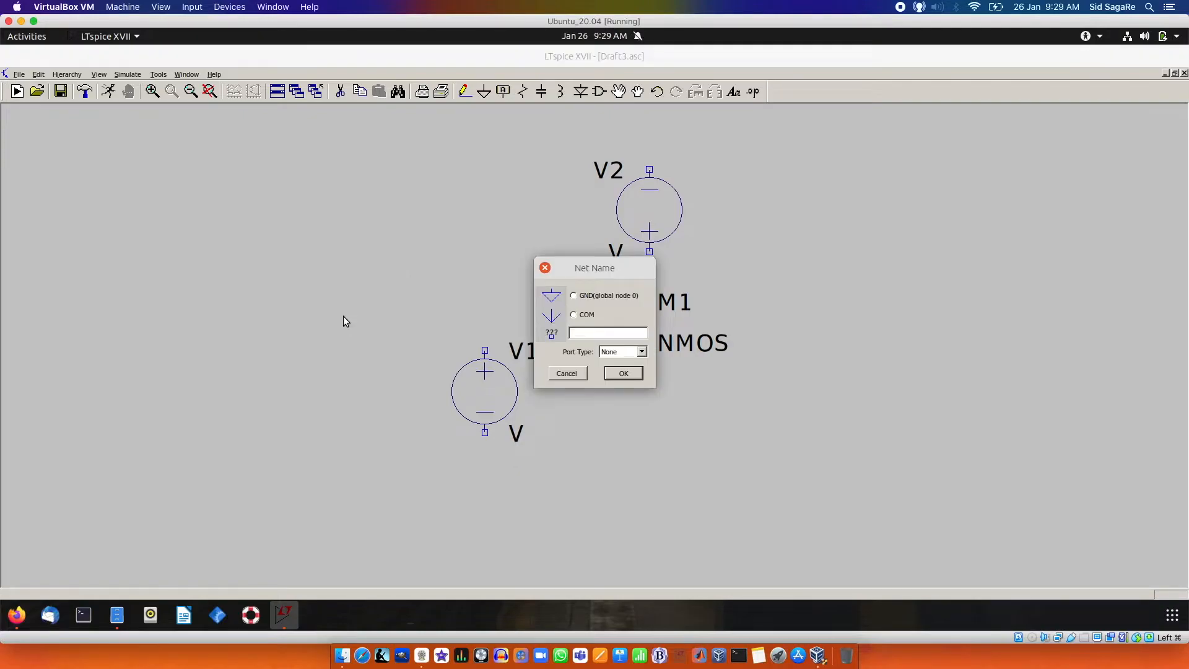
left_click(620, 374)
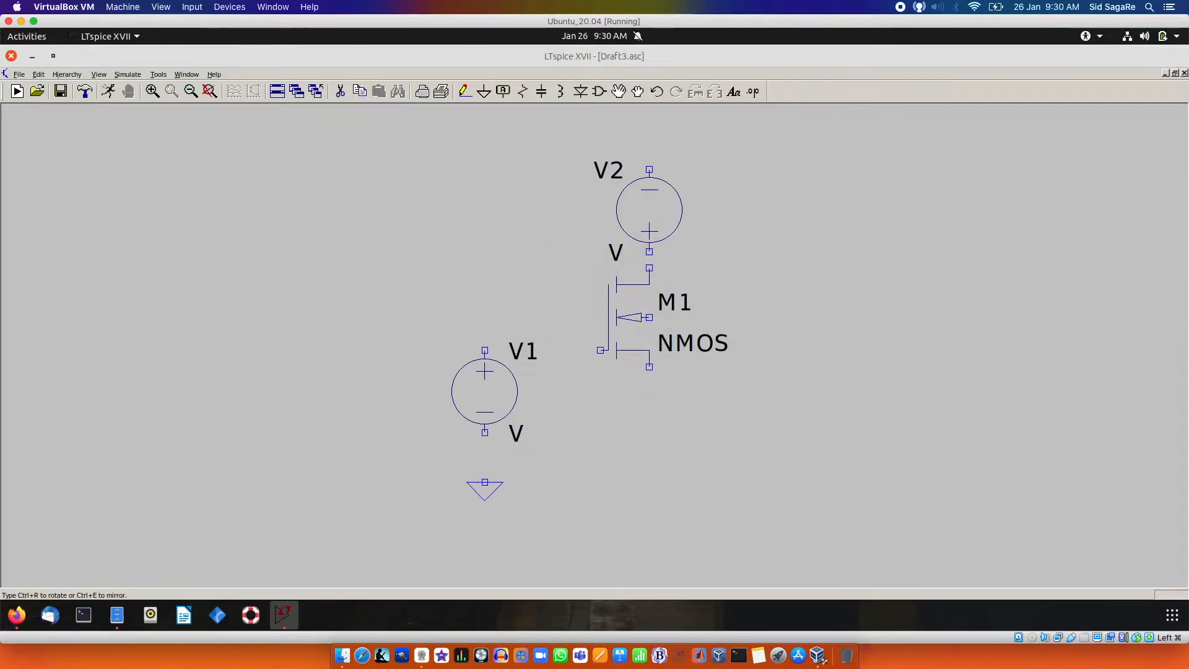
left_click(485, 482)
left_click(649, 450)
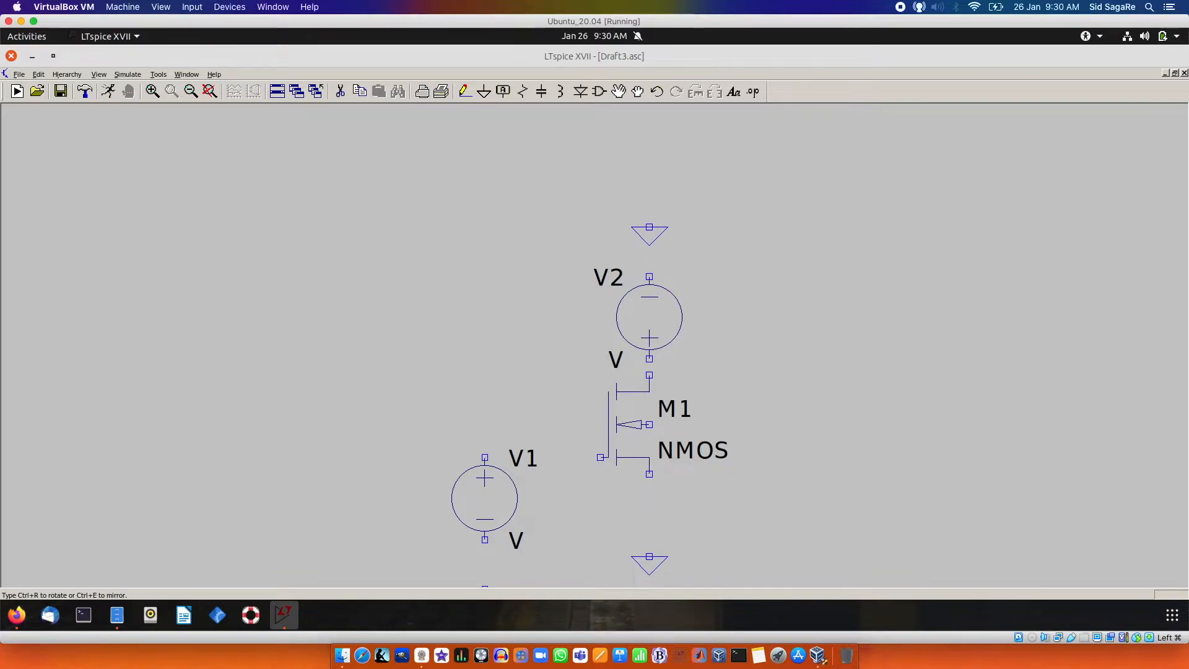
left_click(649, 244)
key("Escape")
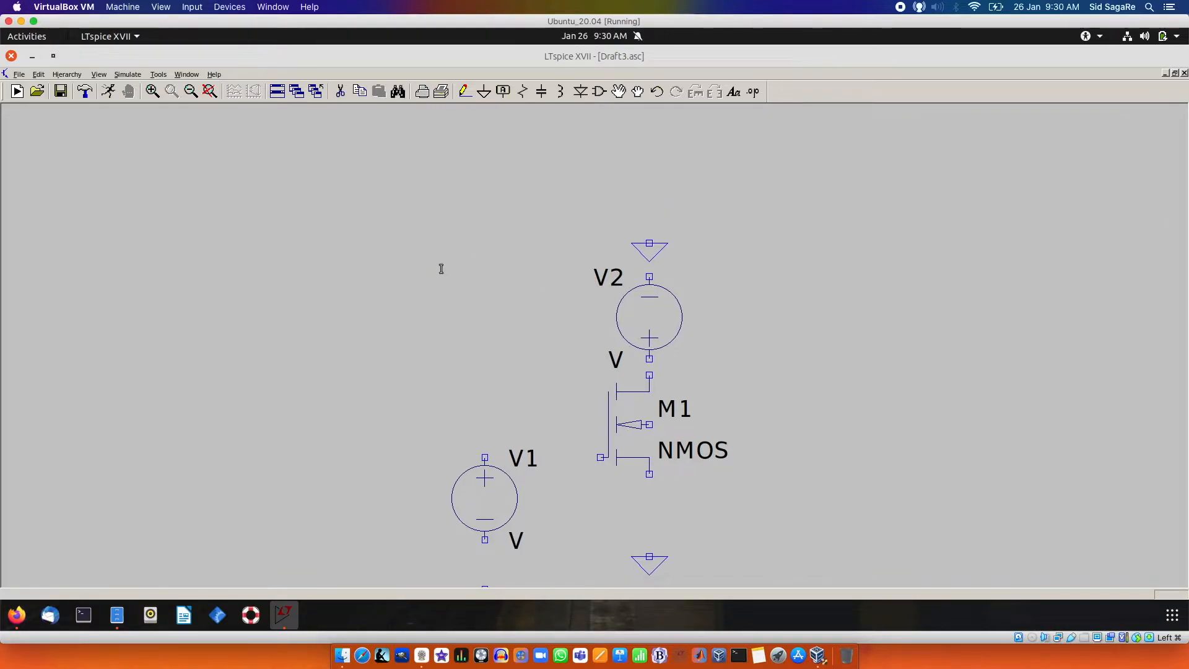
Wire the gate-side source V1 from its positive terminal to the NMOS gate and from its negative terminal to the ground below.
right_click(337, 223)
mouse_move(411, 304)
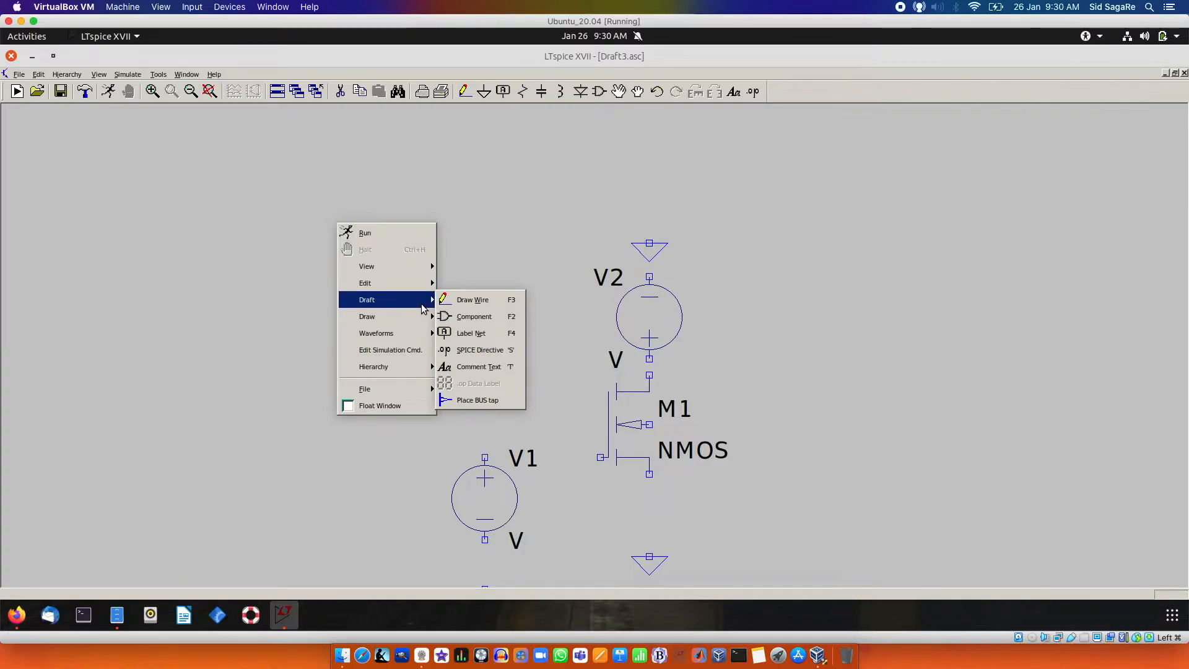
left_click(455, 299)
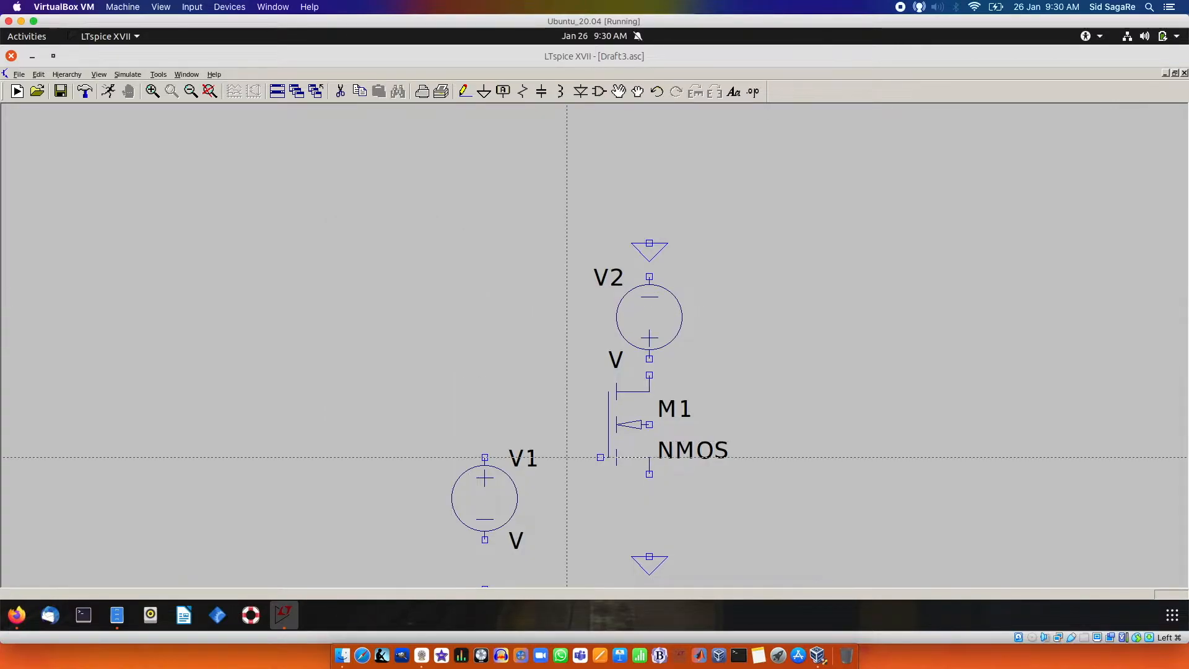
left_click(485, 457)
left_click(609, 457)
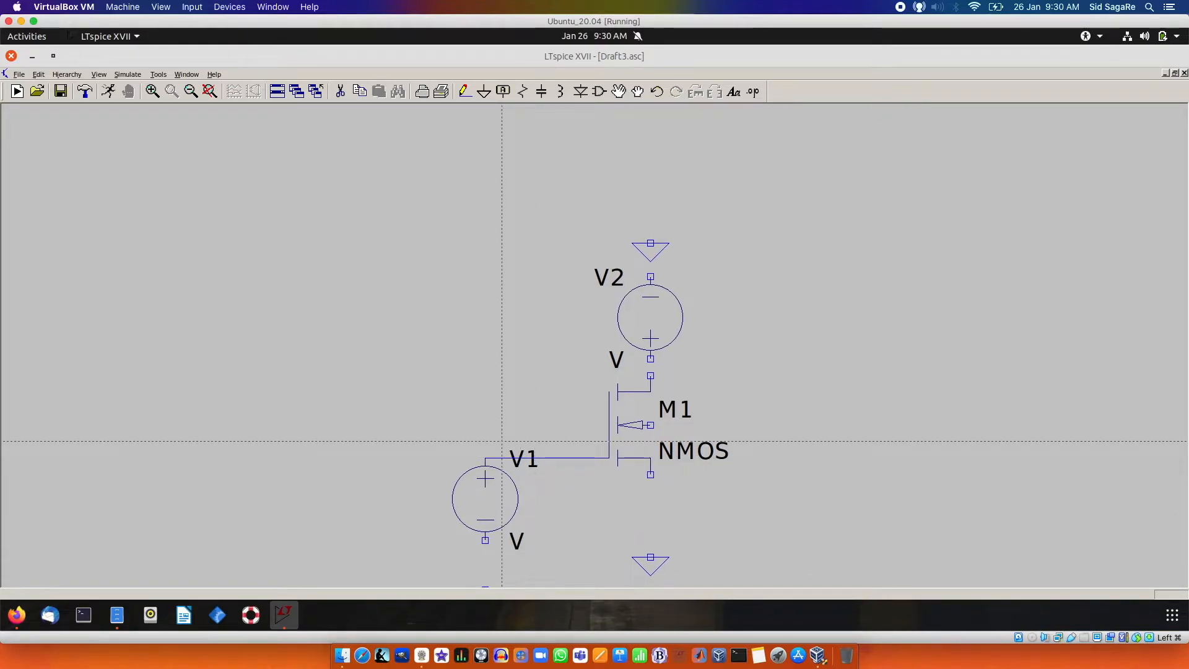
scroll(502, 441, "down", 3)
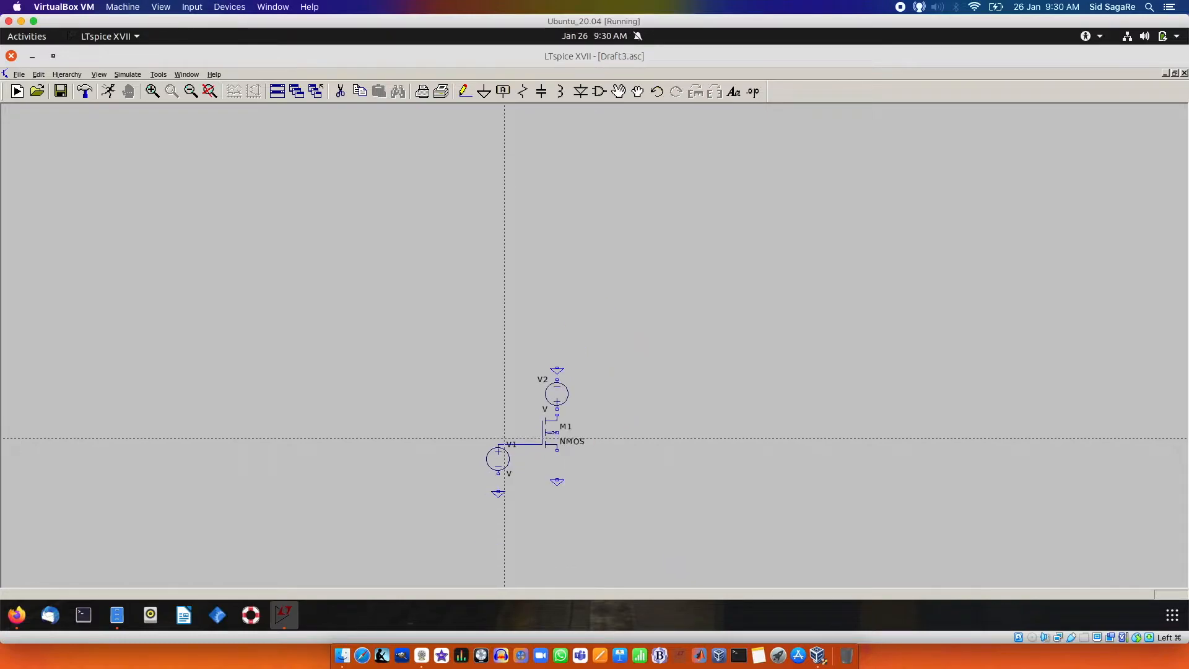
left_click(498, 473)
left_click(498, 492)
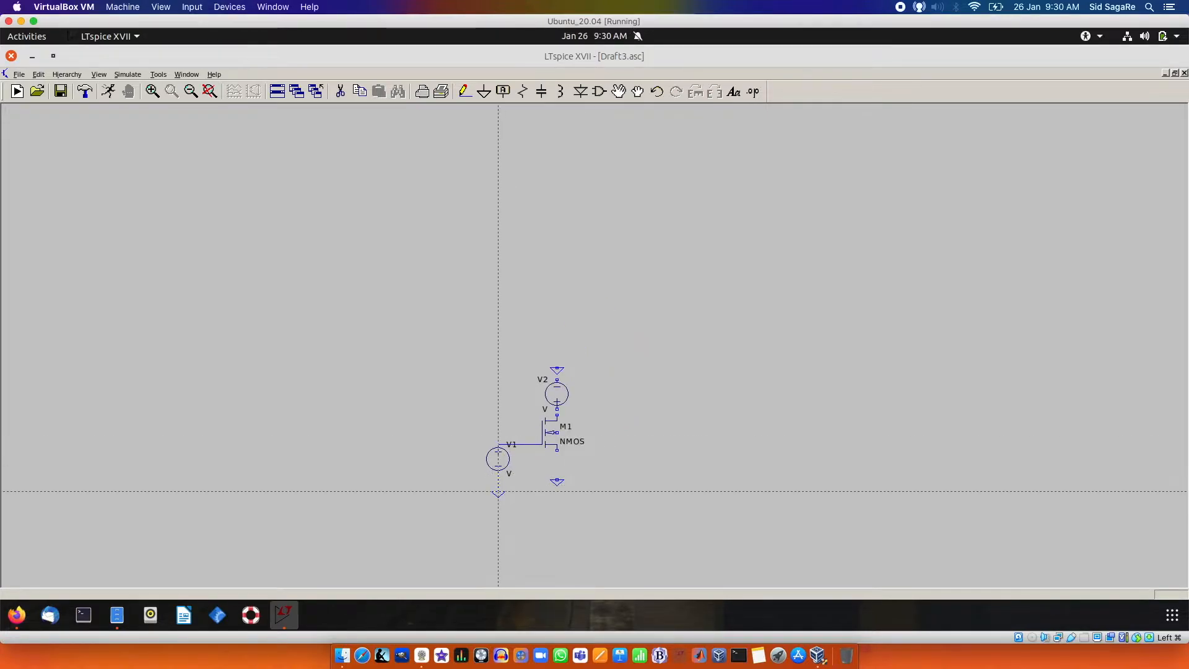
Wire the NMOS source to the ground below it, and connect V2 between the NMOS drain and the upper ground.
left_click(557, 481)
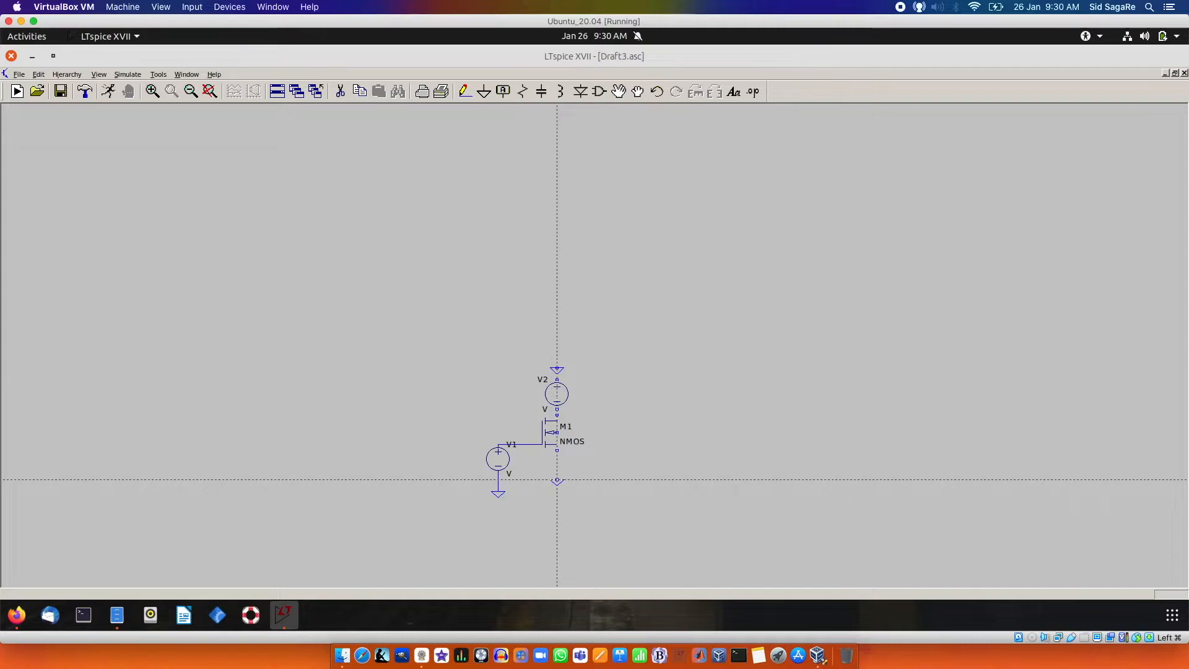
left_click(557, 450)
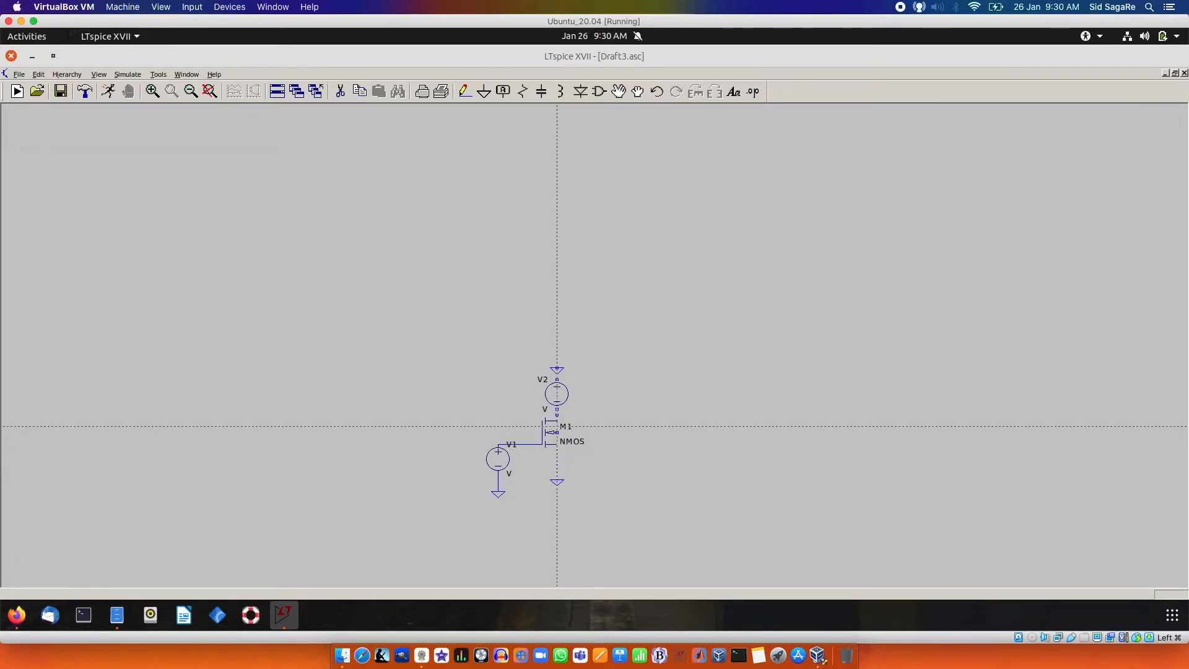
left_click(557, 379)
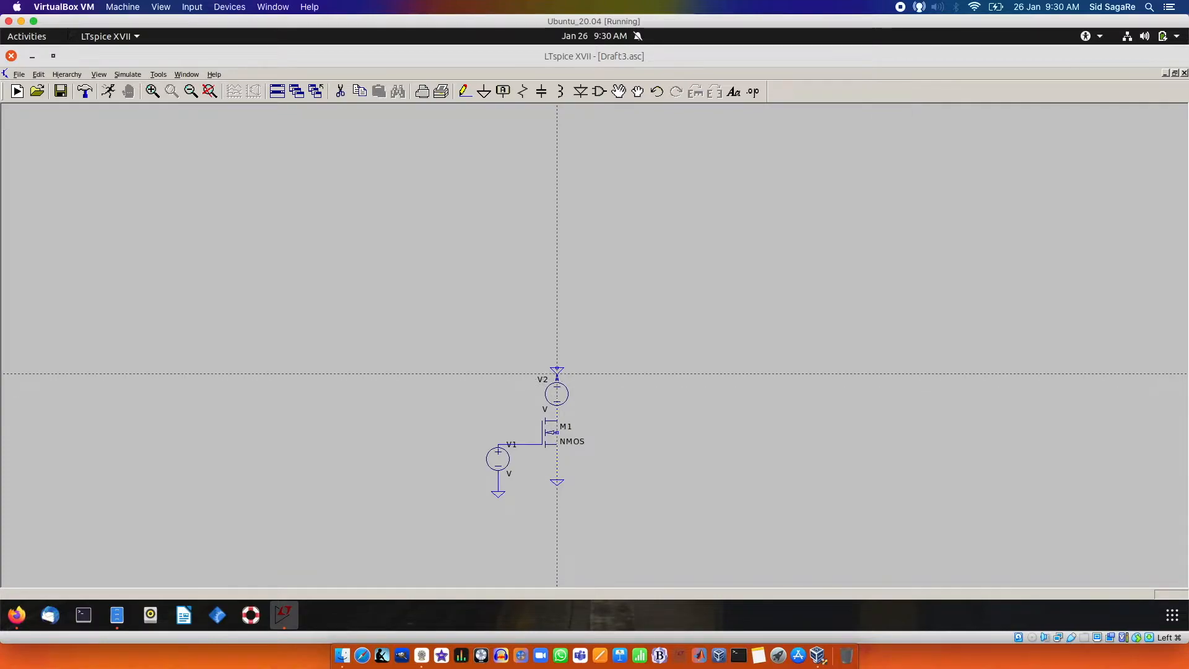
left_click(557, 366)
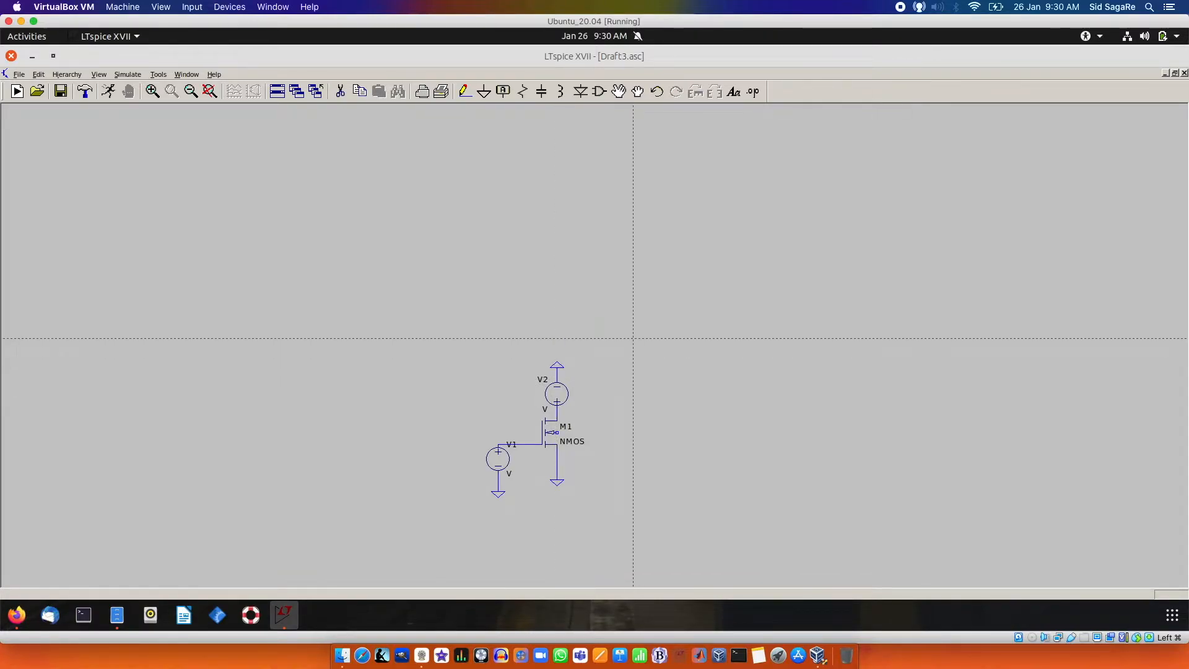
key("Escape")
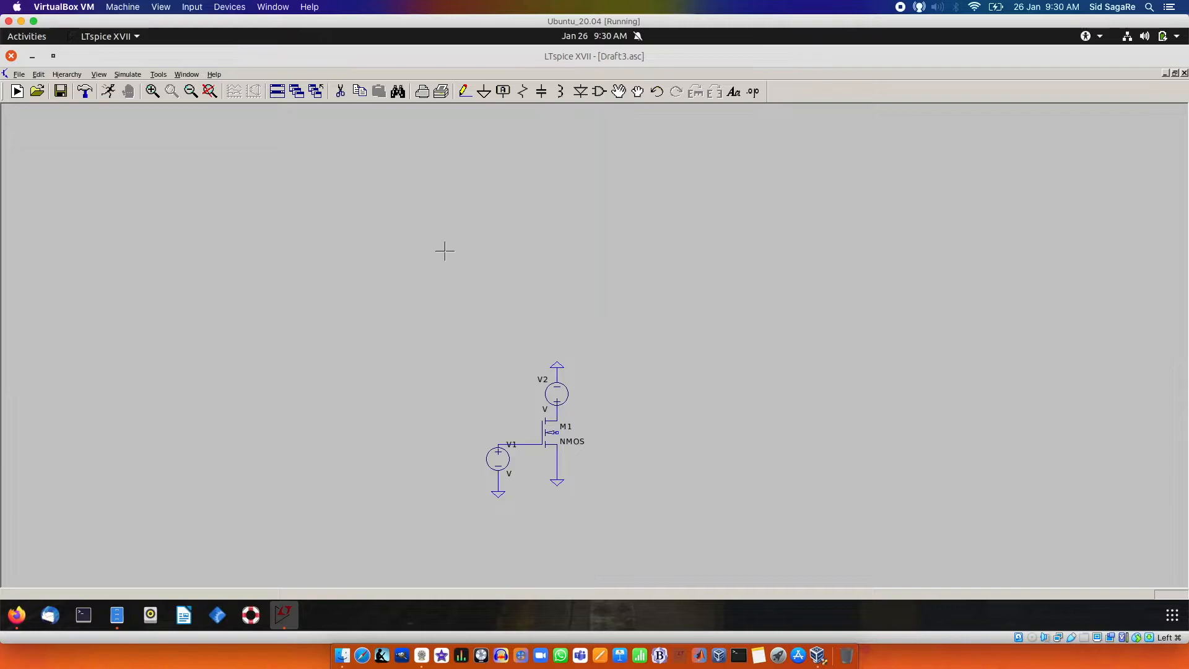
Wire the NMOS body terminal around the transistor's outer side to the source wire, just above the ground symbol.
scroll(412, 291, "up", 3)
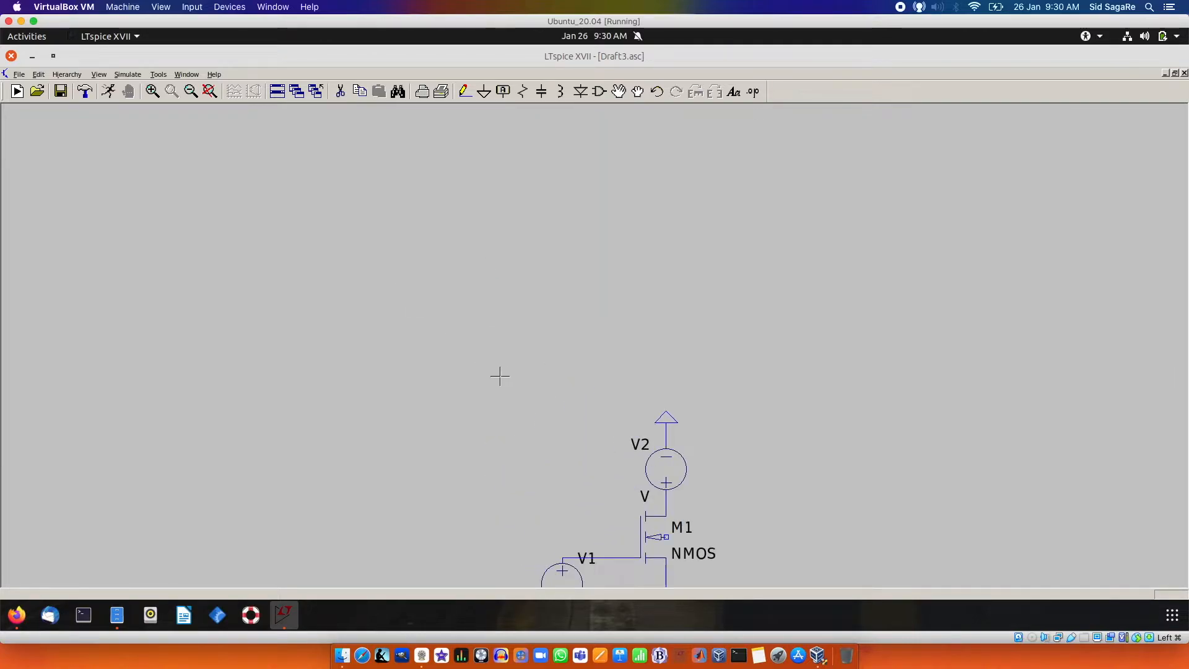
left_click_drag(487, 403, 444, 251)
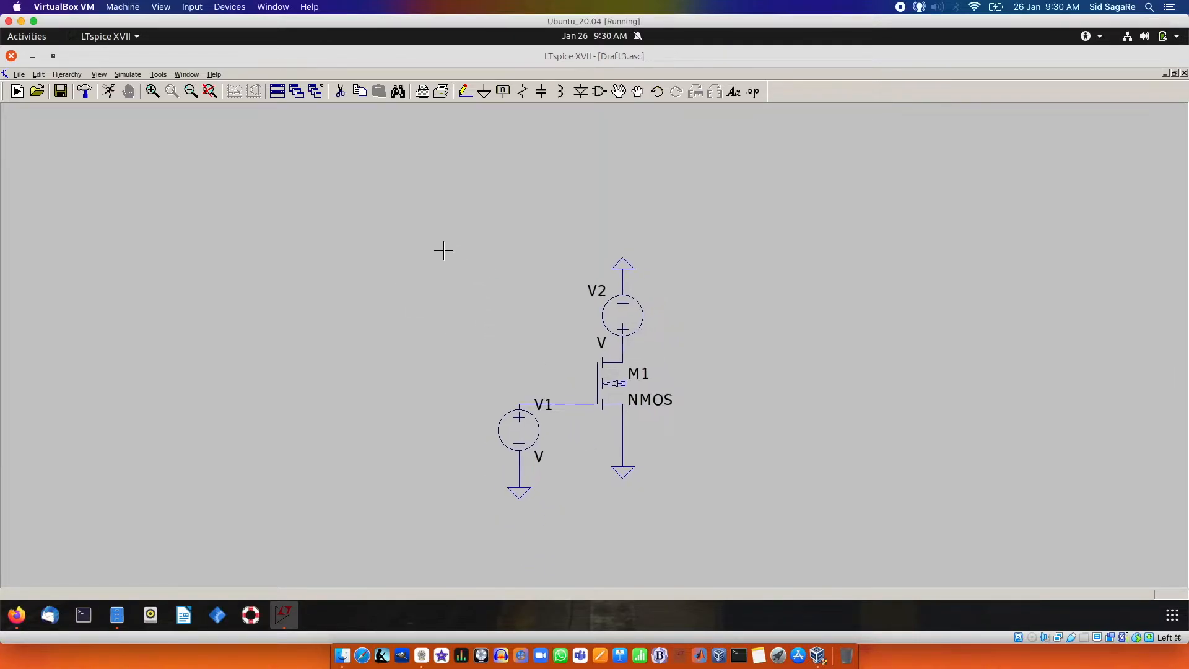
left_click_drag(392, 303, 349, 328)
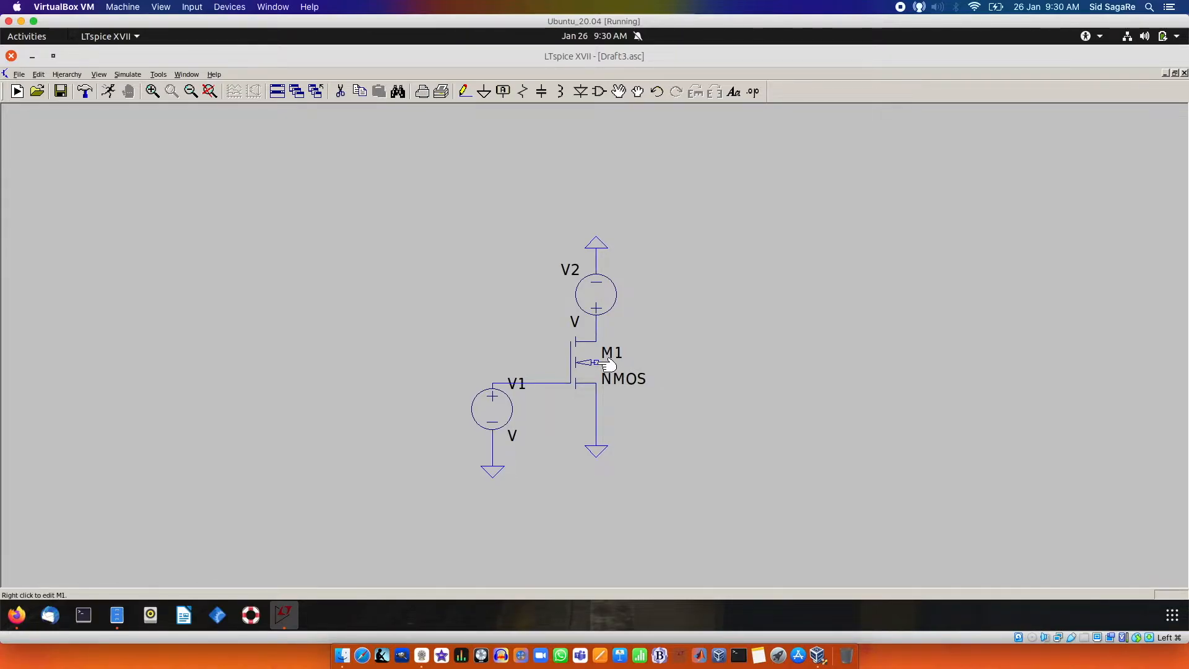
right_click(720, 334)
mouse_move(768, 409)
left_click(847, 412)
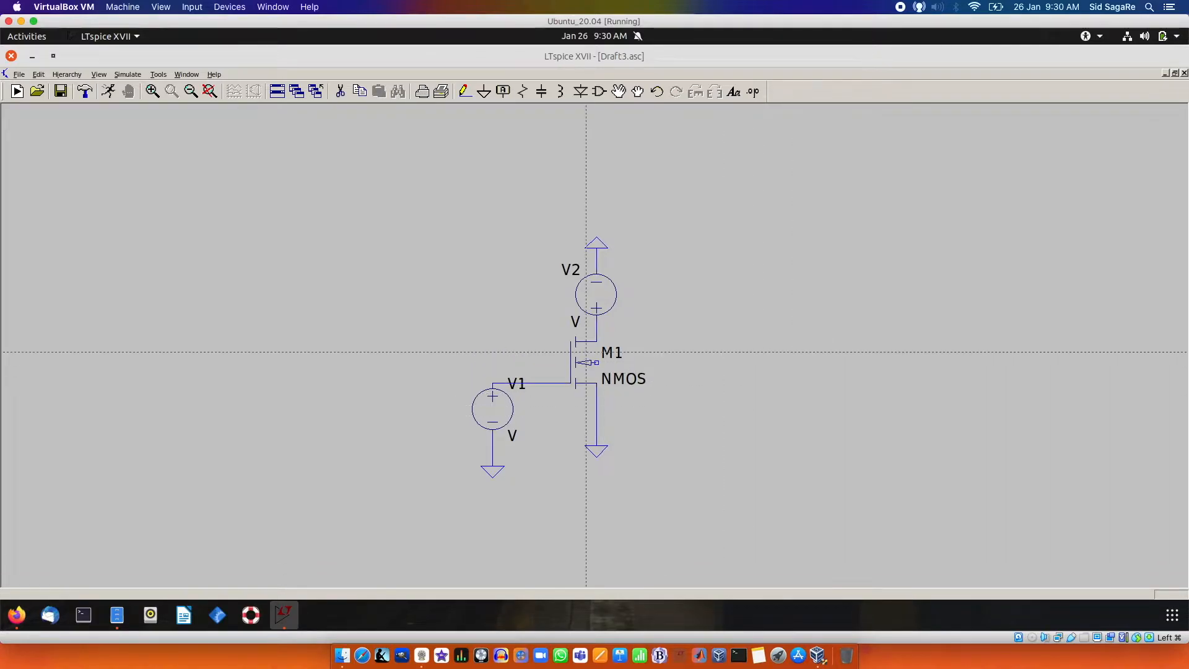
left_click(597, 363)
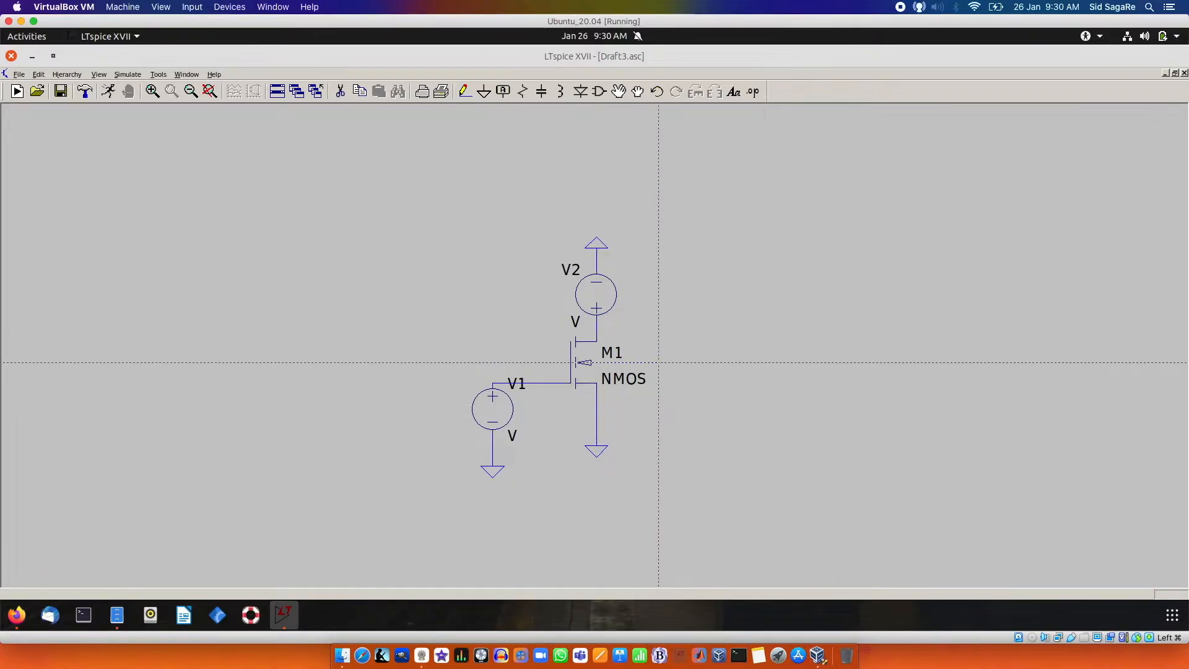
left_click(658, 404)
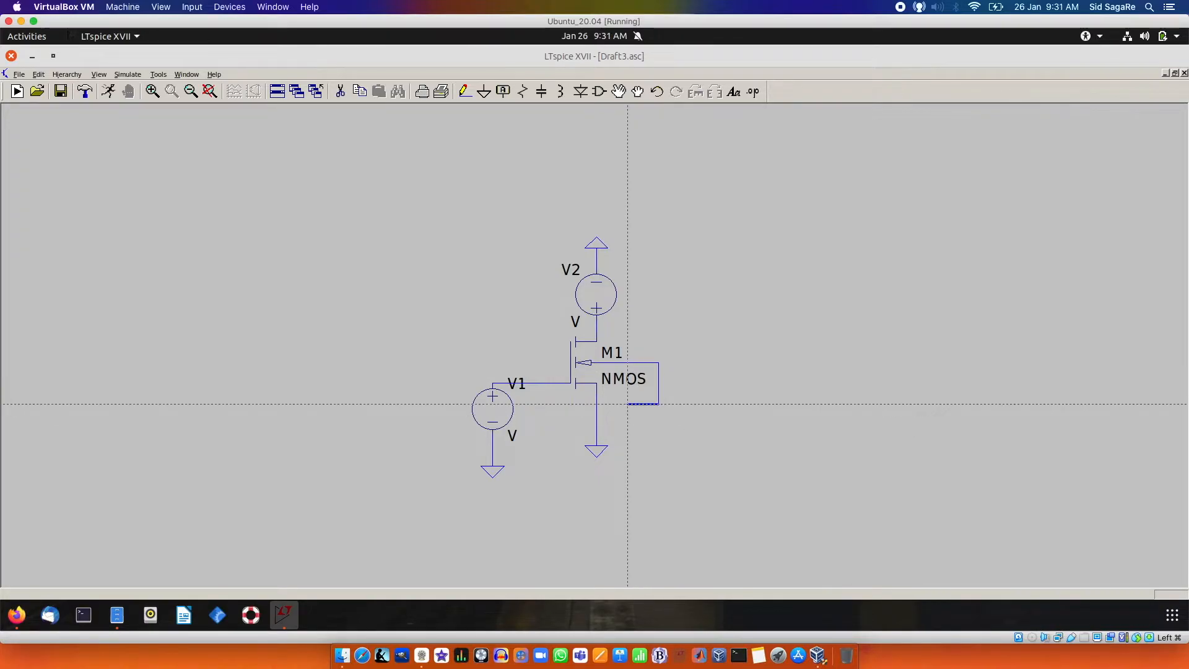
left_click(596, 404)
key("Escape")
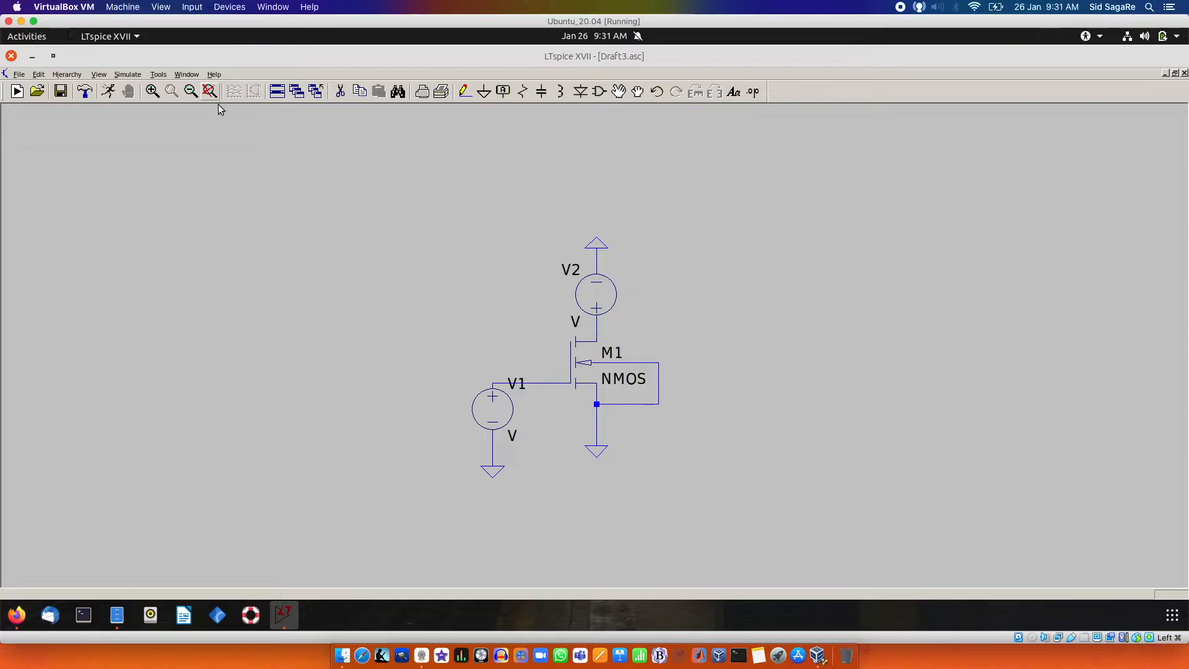
Check in the file manager that My Documents, inside the user's folder under .wine/drive_c/users, holds ptm_gpdk180.txt, then return to the maximized LTspice schematic.
left_click(53, 56)
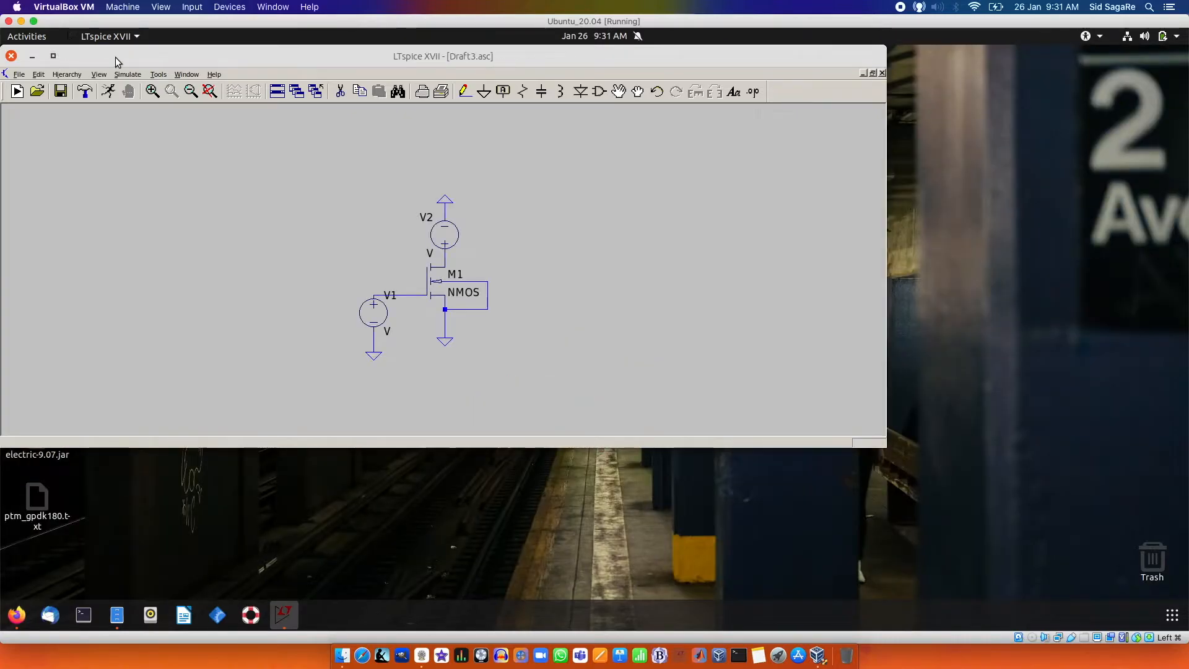
left_click(35, 62)
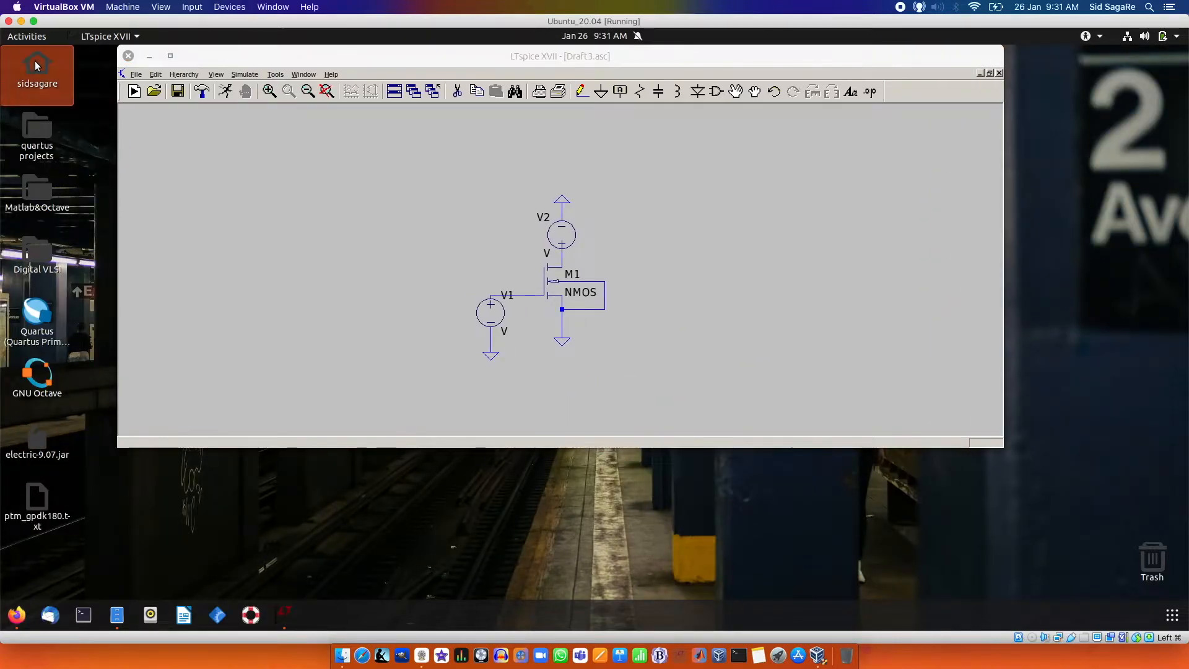
double_click(35, 62)
left_click(842, 275)
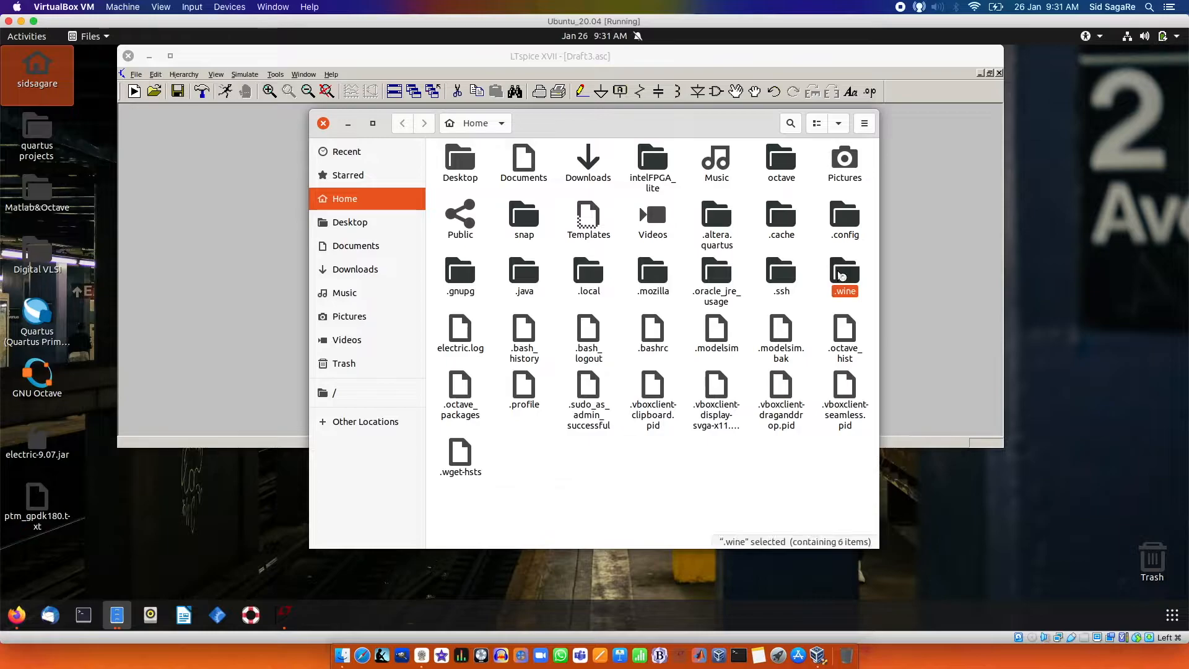
double_click(842, 275)
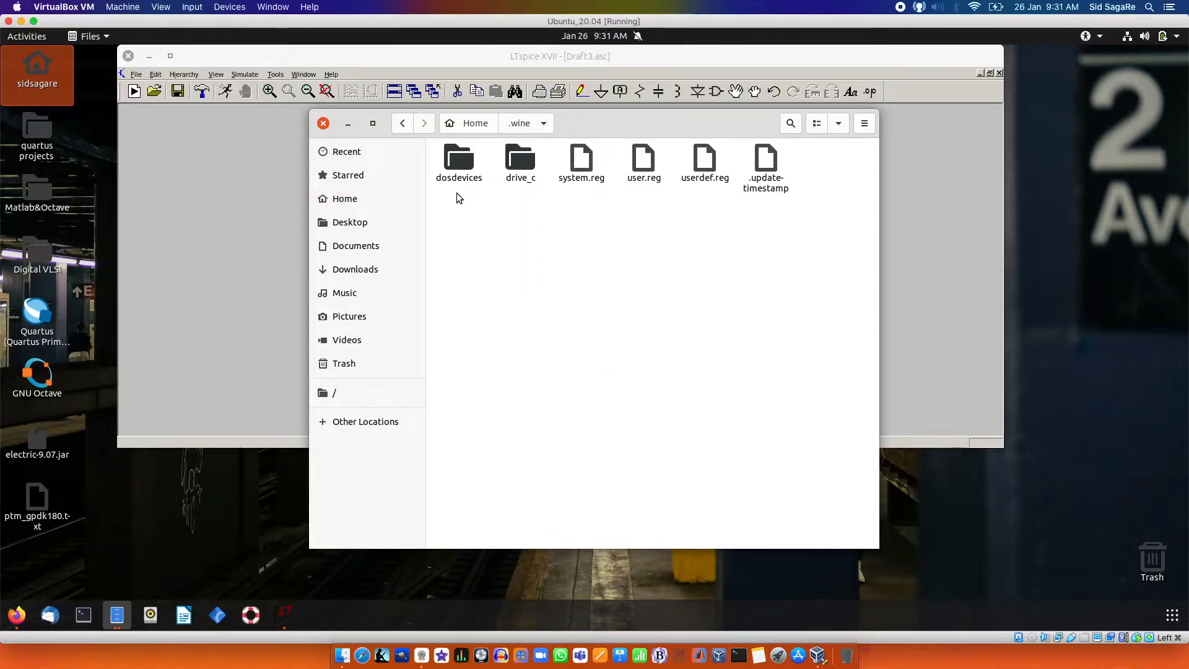
double_click(523, 162)
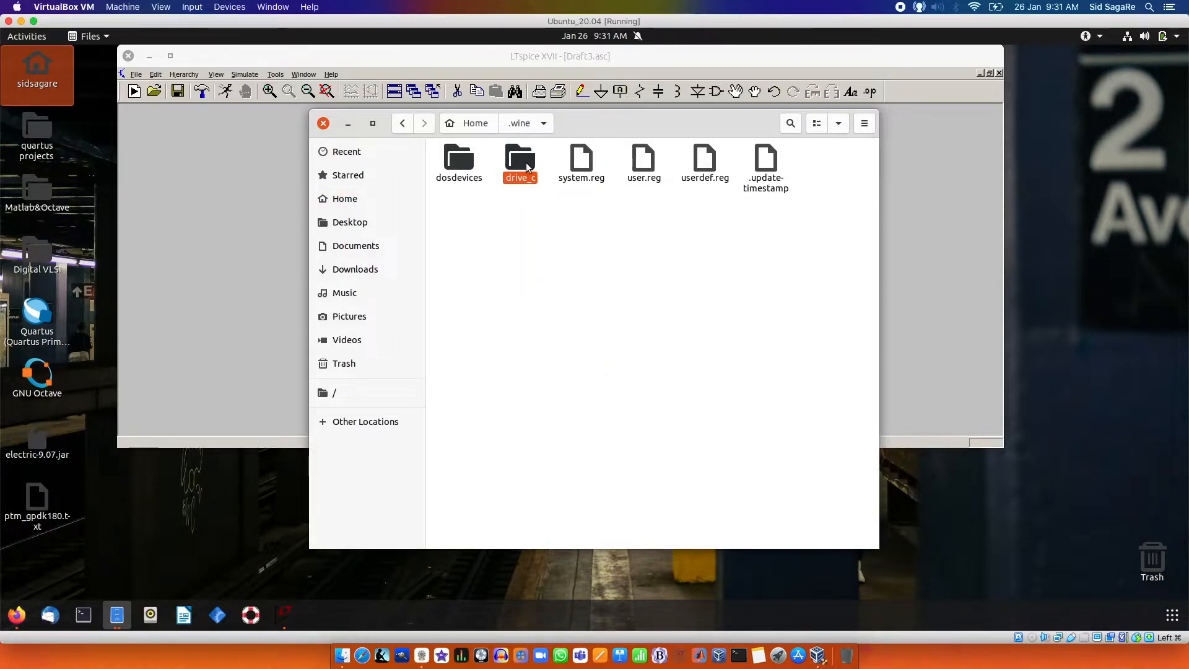
double_click(650, 160)
double_click(548, 160)
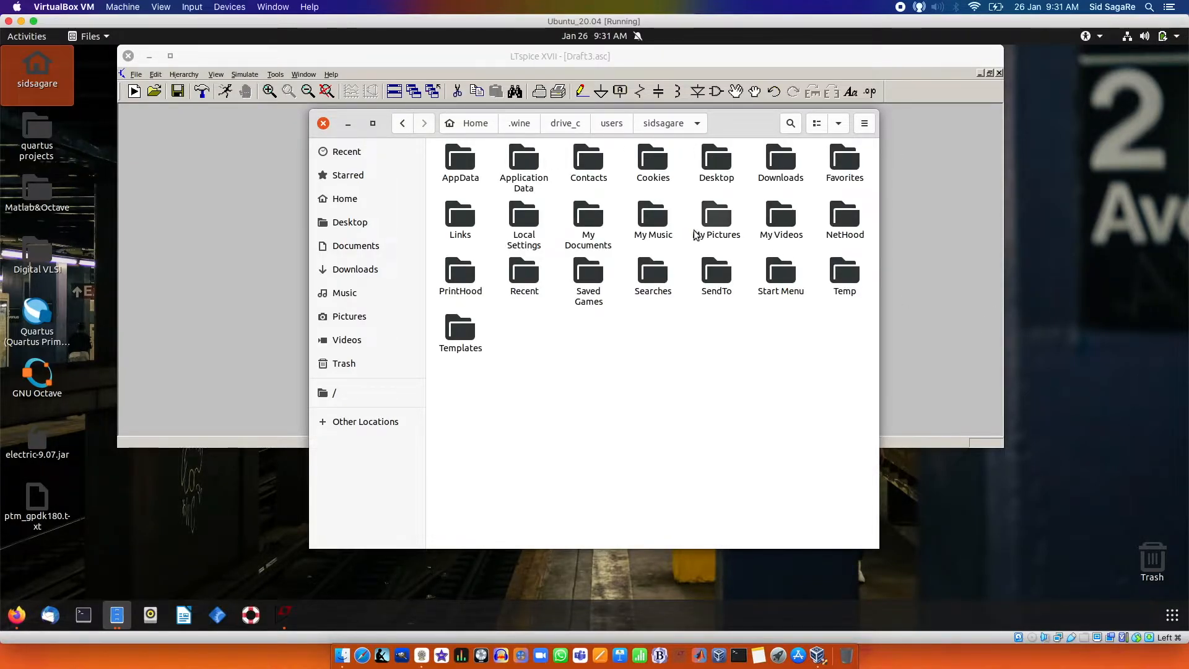
double_click(590, 225)
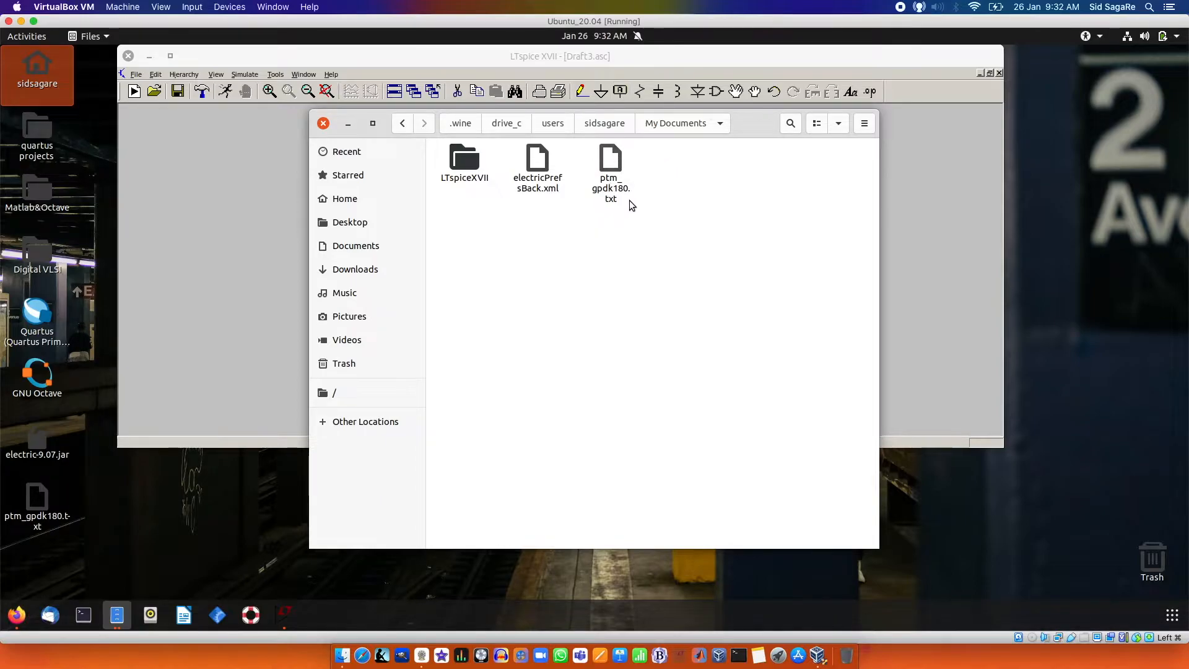
left_click(324, 123)
left_click(172, 57)
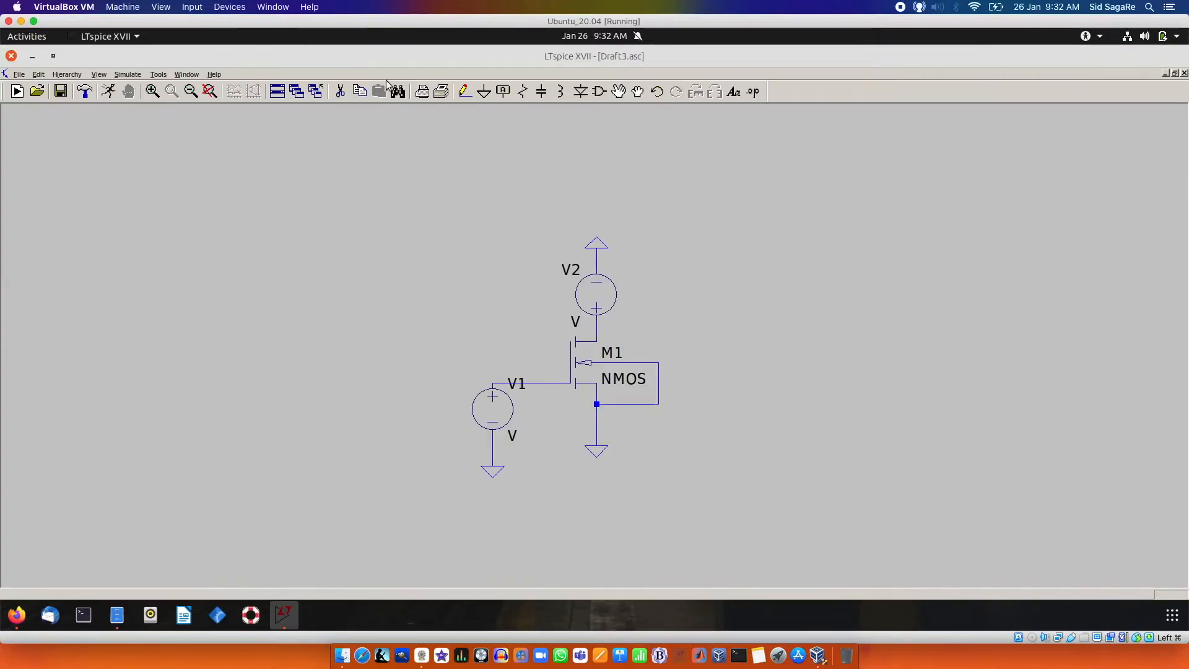
Set the DC value of V1 to V and the DC value of V2 to 1.8 V.
right_click(505, 412)
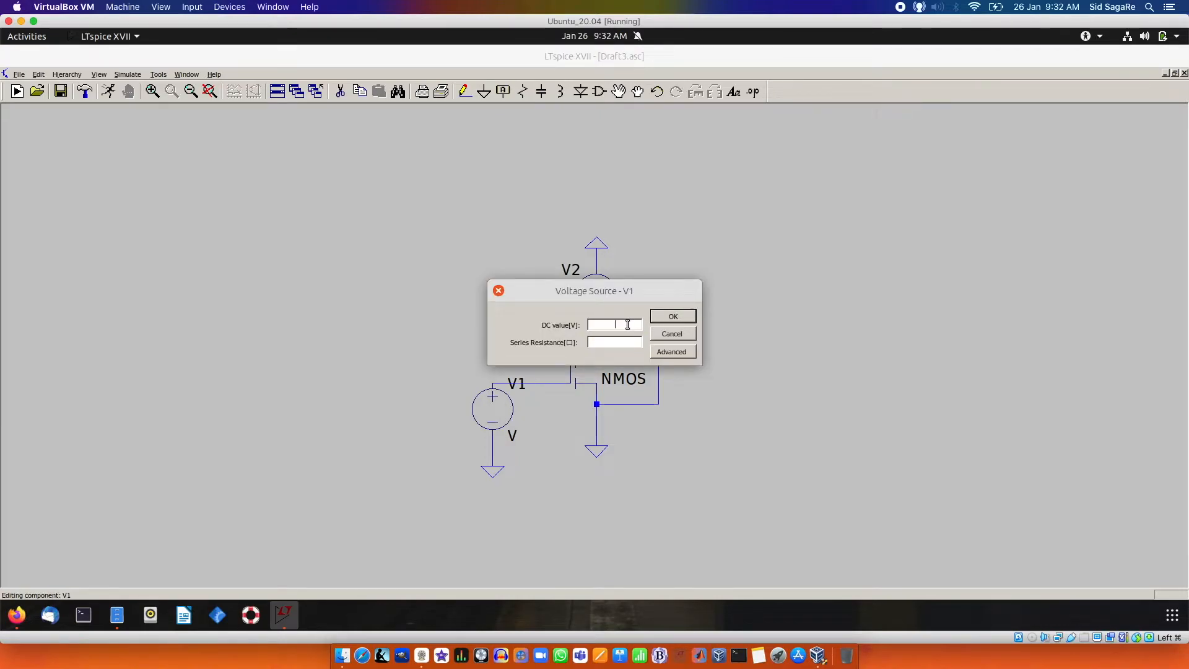
type("V")
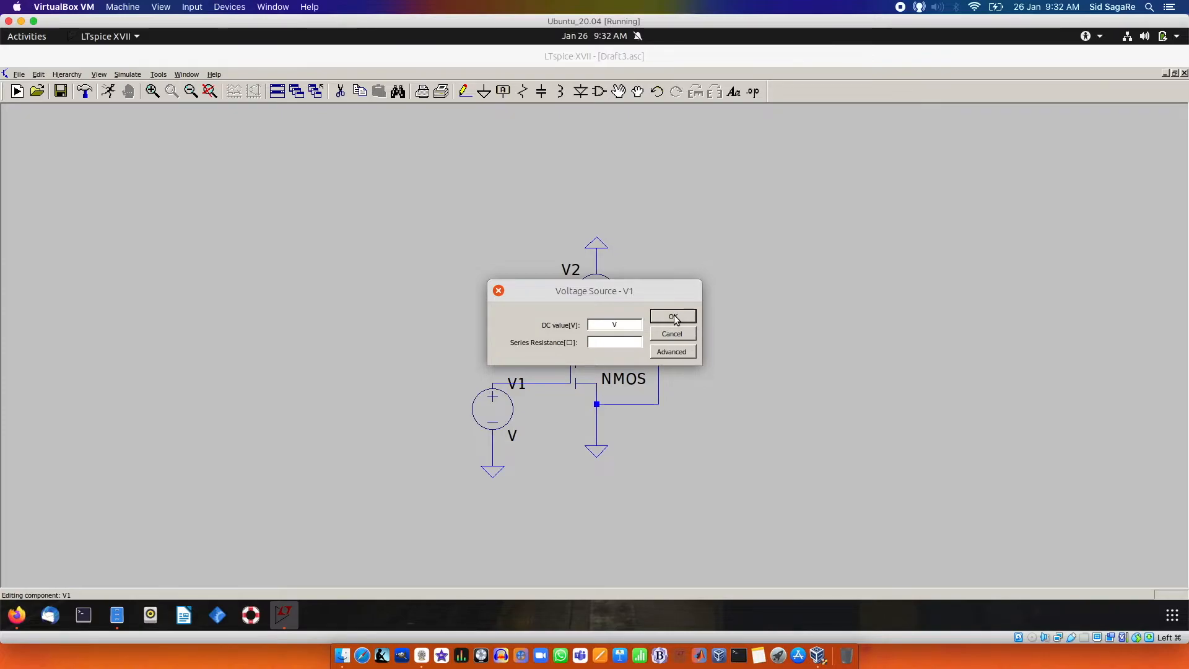
left_click(674, 317)
right_click(596, 284)
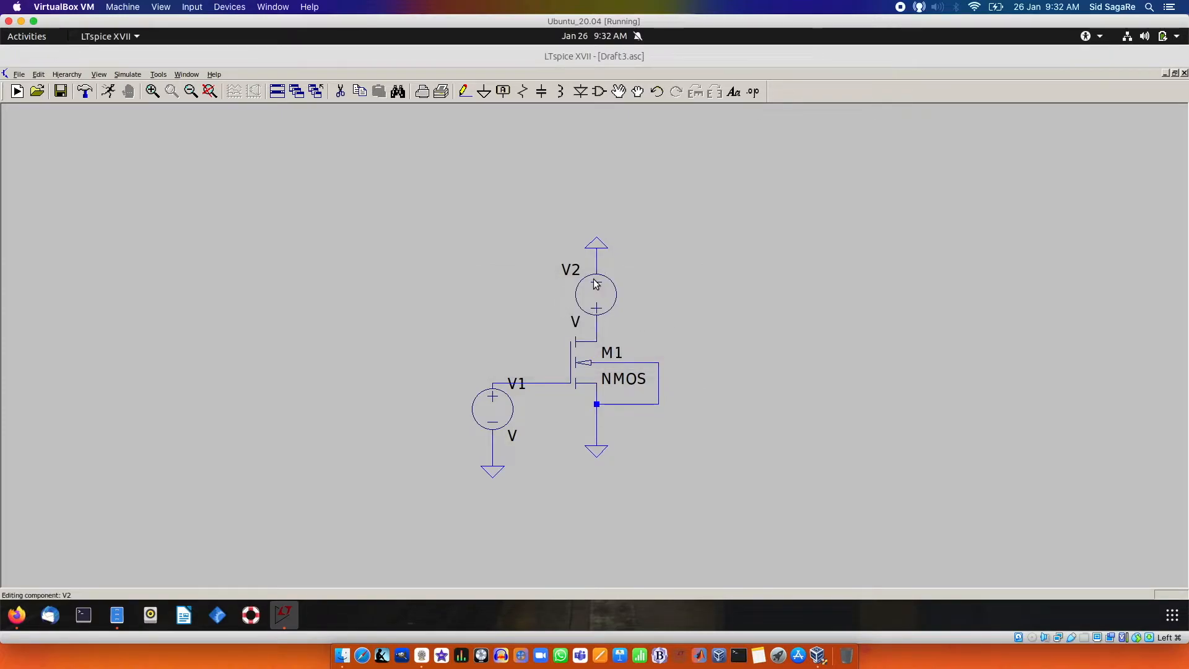
type("1")
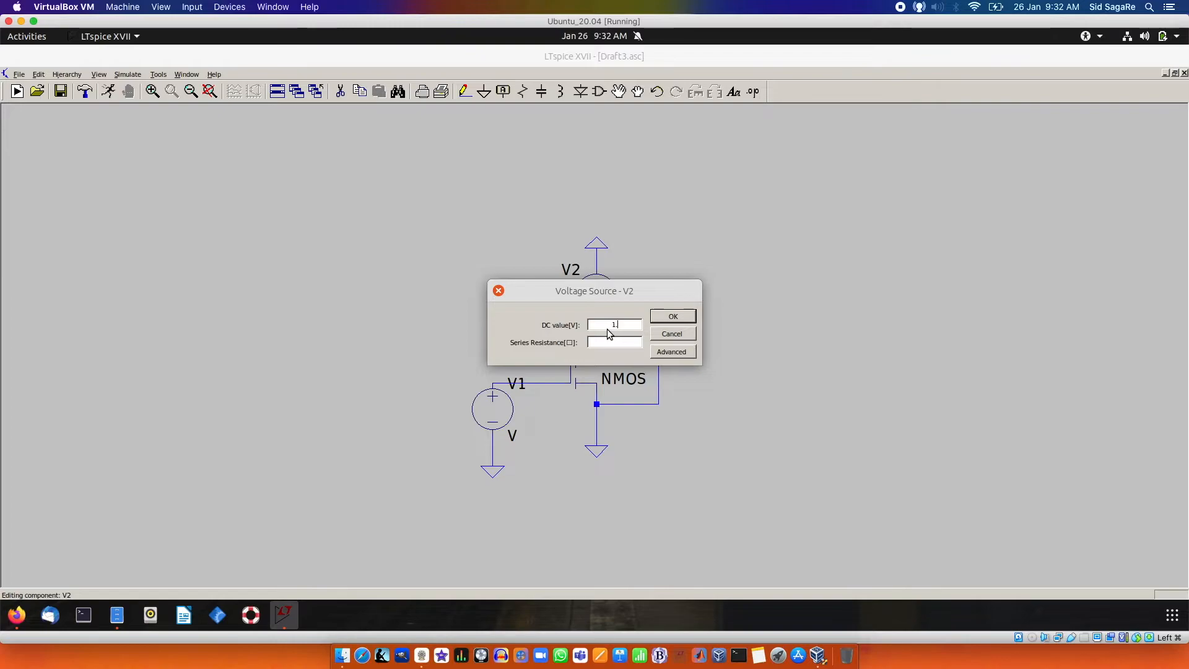
type(".8")
key("Return")
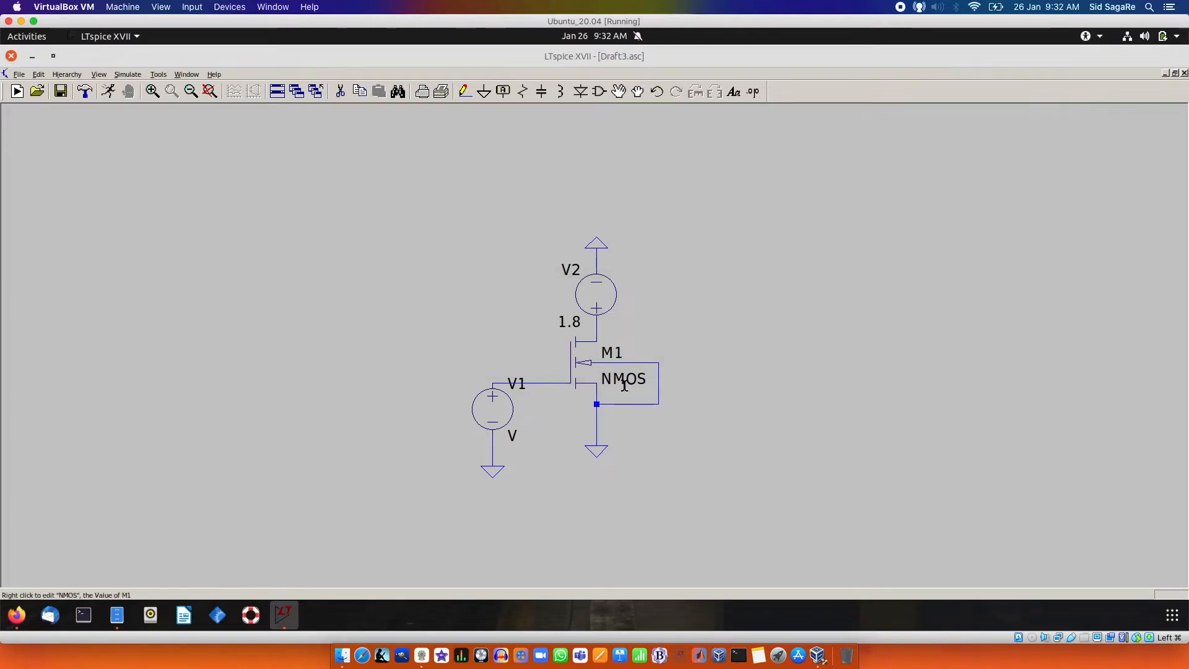
Set the length of transistor M1 to 180n and its width to 2u.
right_click(591, 354)
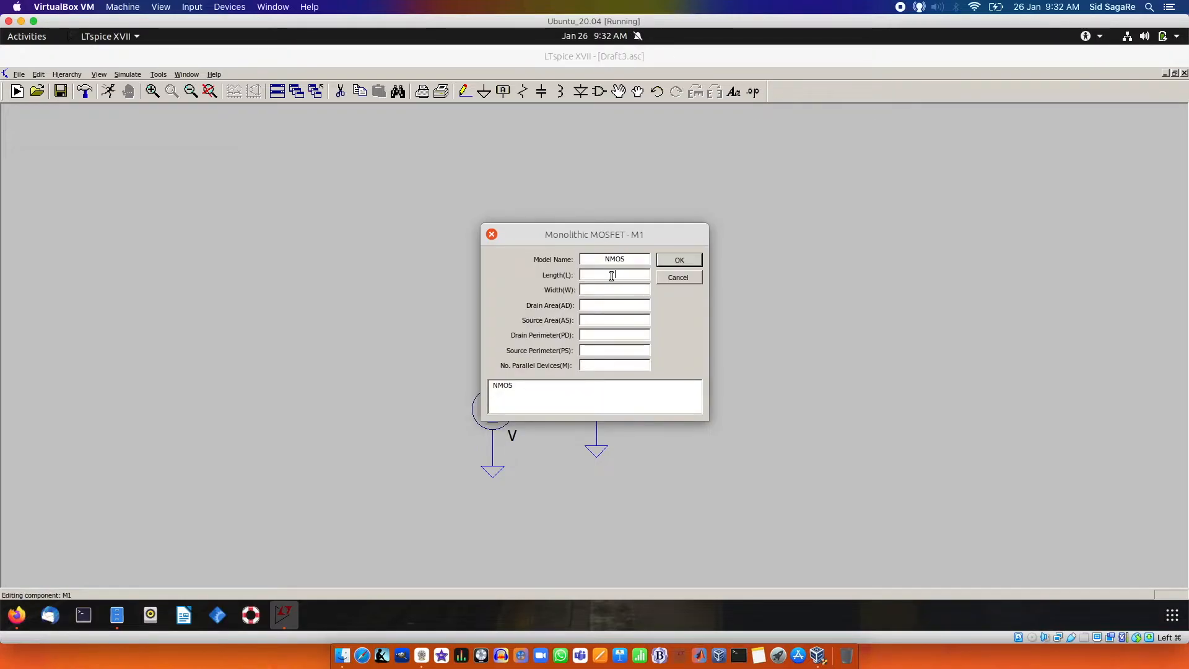
left_click(611, 277)
type("180n")
left_click(592, 288)
type("2u")
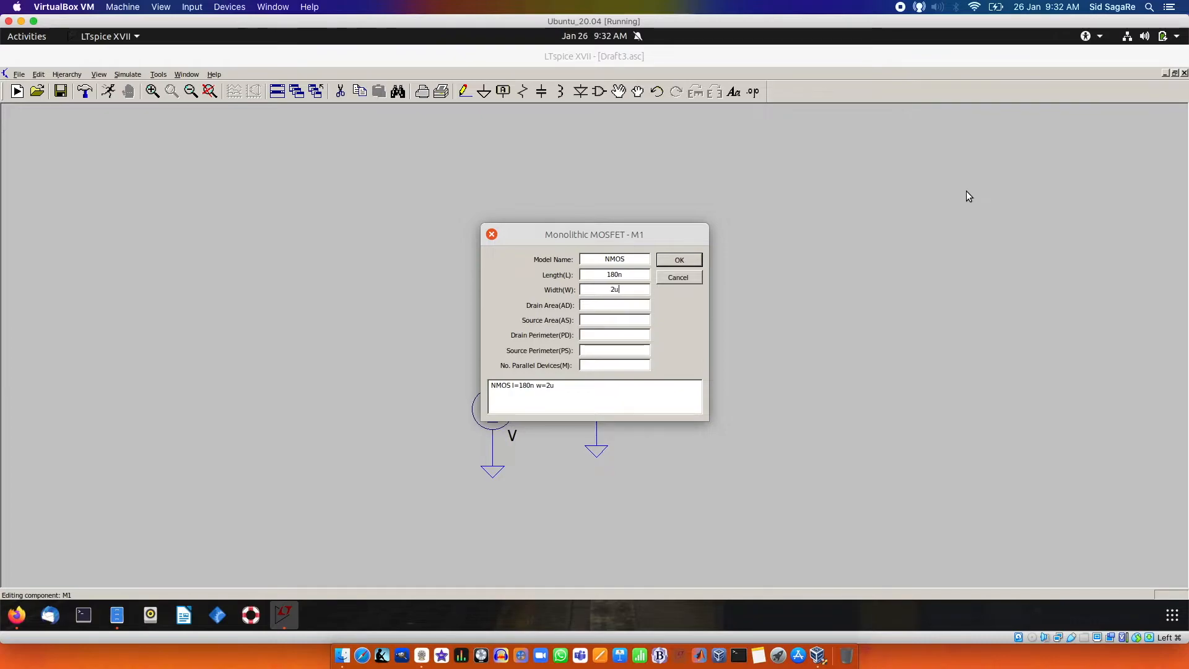
left_click(674, 260)
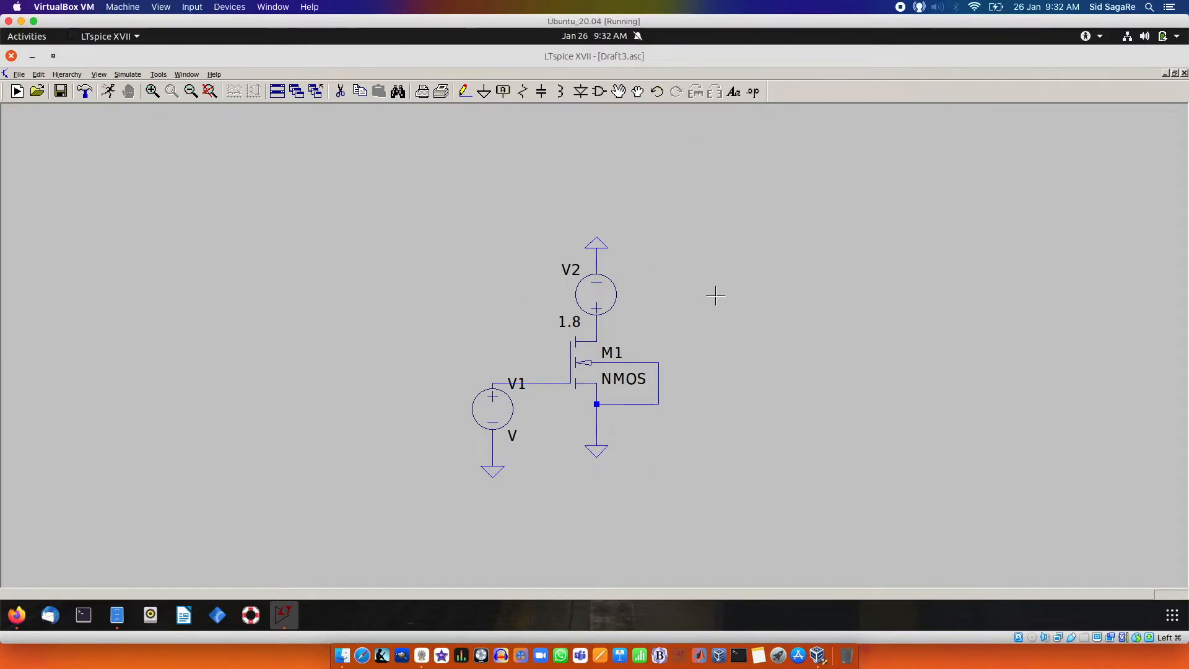
Create the SPICE directive ".include ptm_gpdk180.txt" for the schematic.
right_click(186, 174)
mouse_move(246, 251)
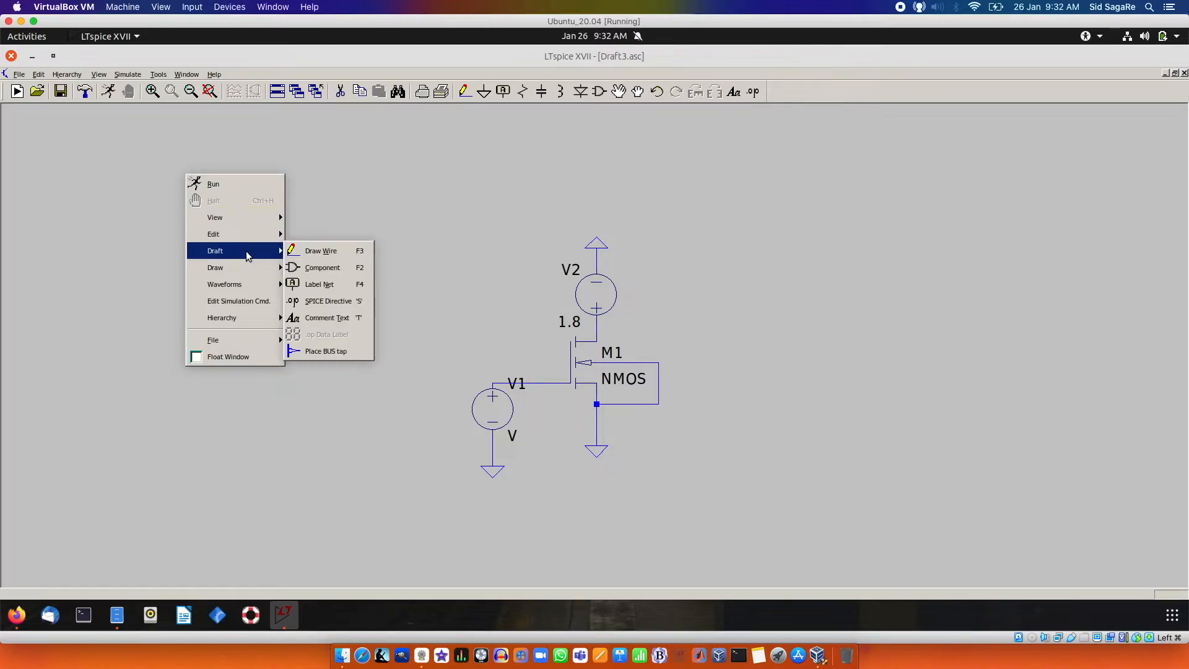
left_click(324, 302)
left_click_drag(558, 271, 232, 162)
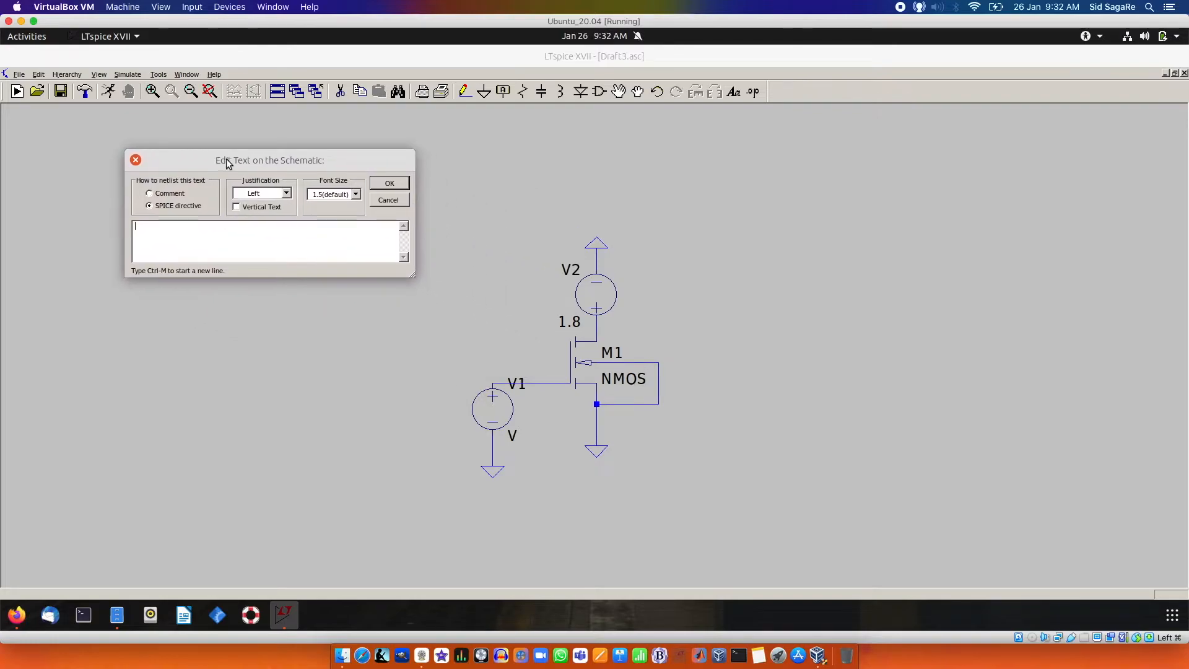
right_click(254, 234)
left_click(310, 247)
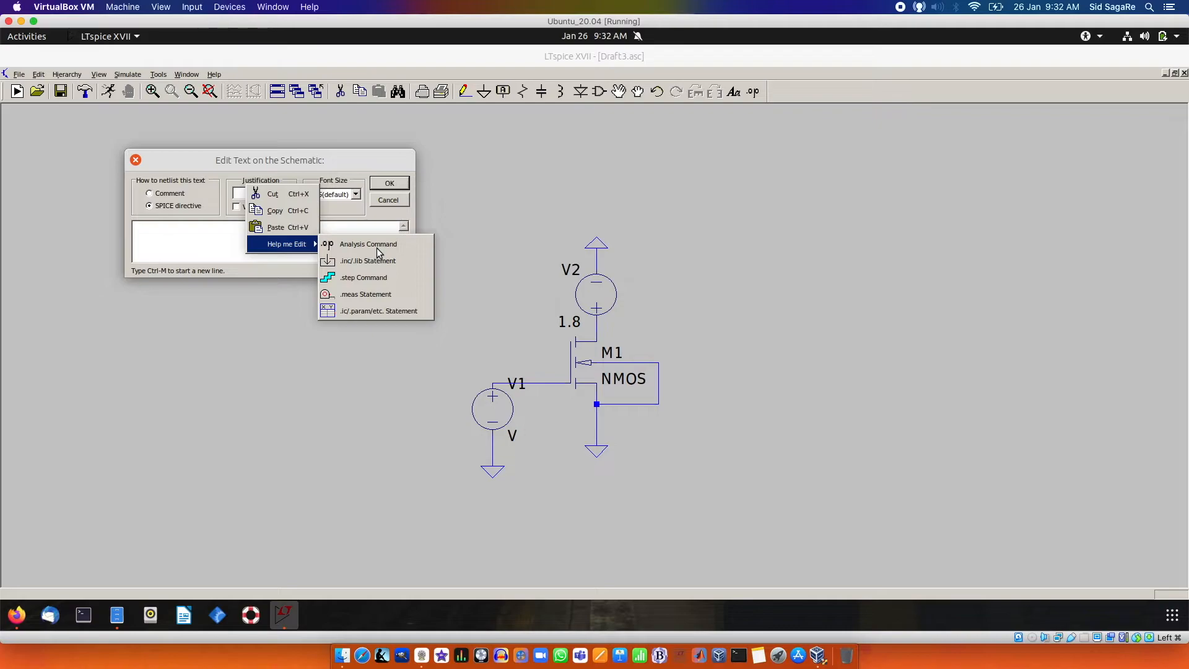
left_click(183, 247)
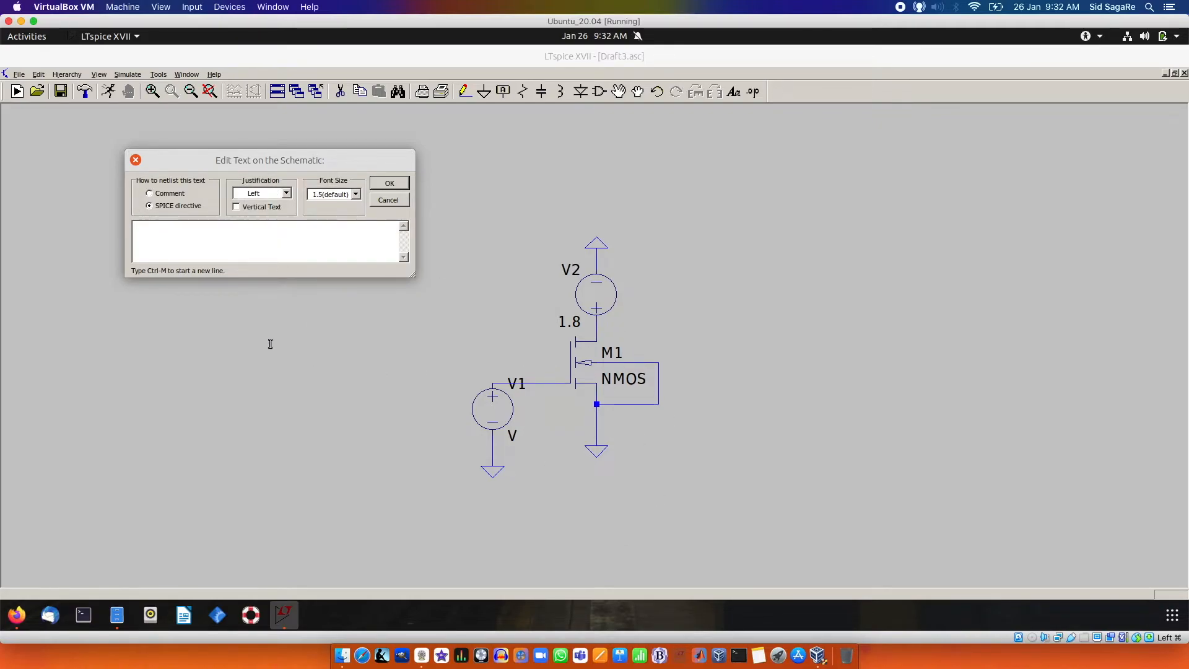
type(".include ptm_")
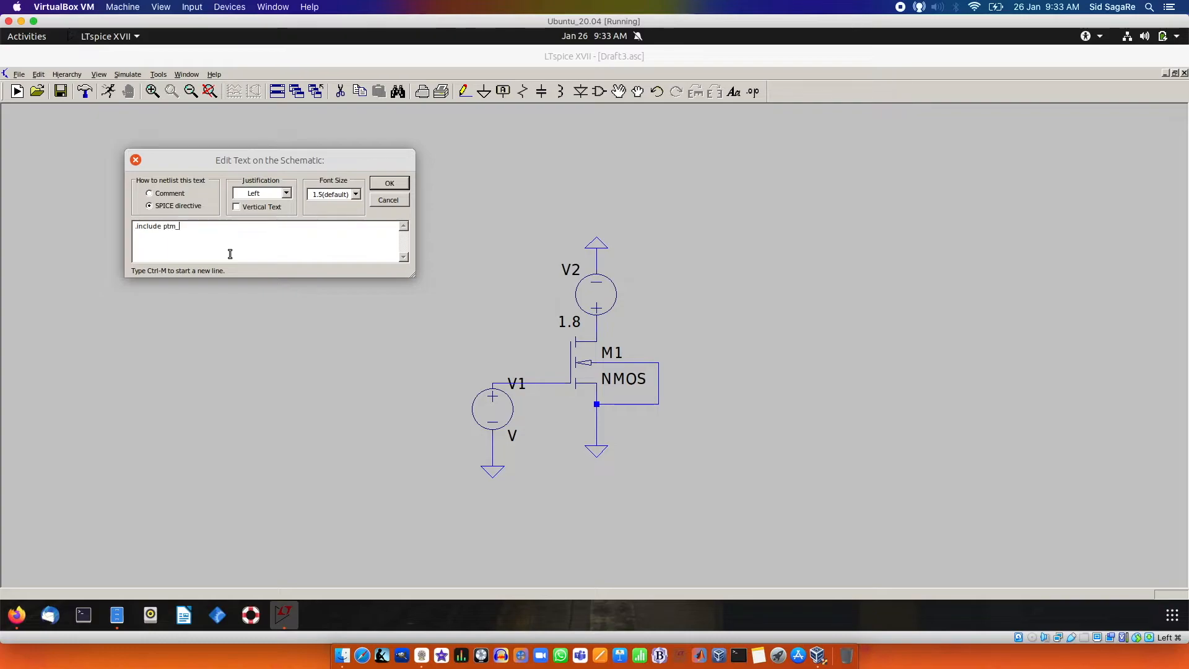
type("gpdk180.")
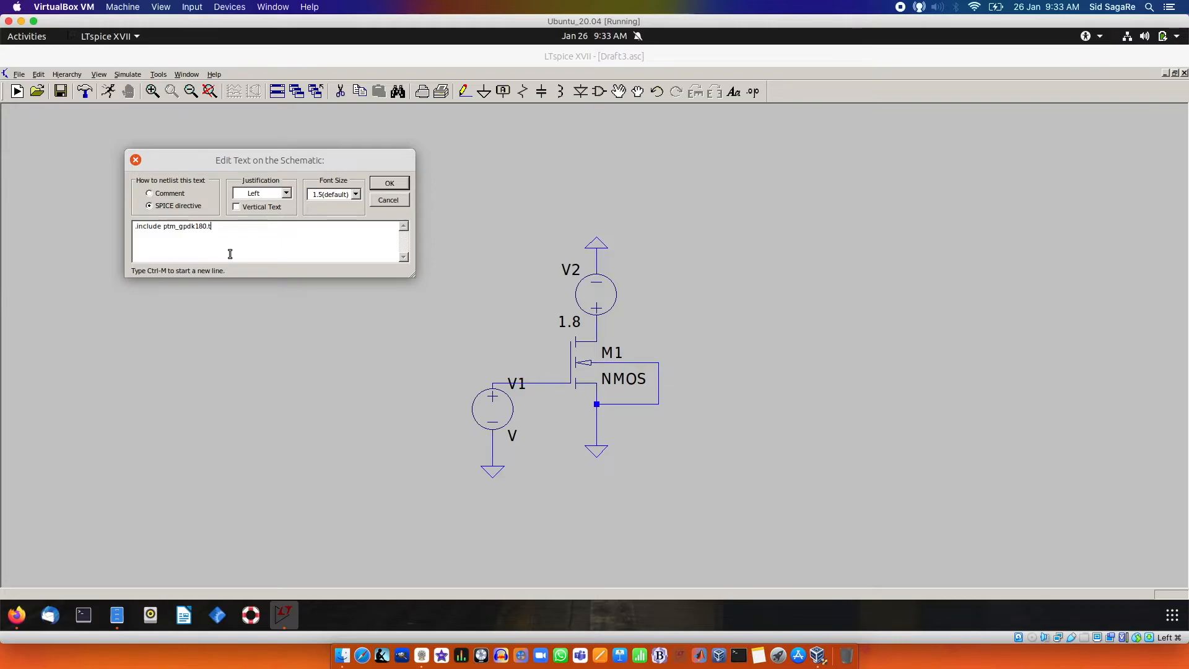
type("txt")
left_click(401, 188)
left_click(404, 186)
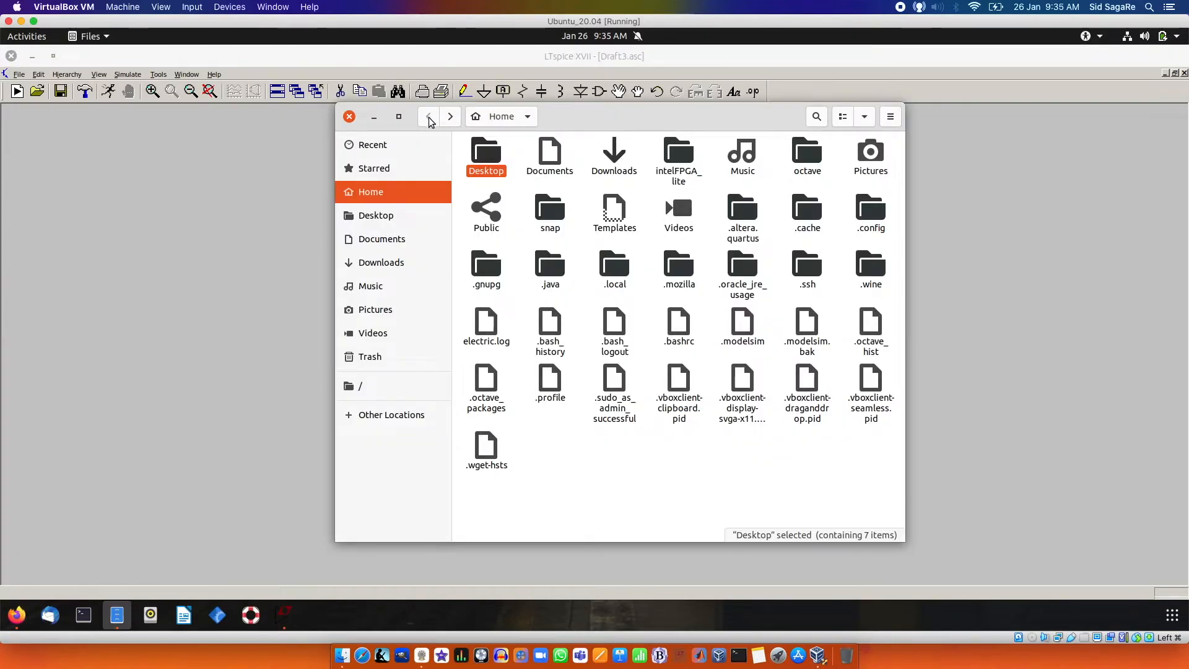
Check .wine/drive_c/users, the user's My Documents/LTspiceXVII folder for ptm_gpdk180.txt, then place the .include directive on the schematic beside V2's ground symbol.
double_click(870, 265)
double_click(547, 152)
double_click(680, 151)
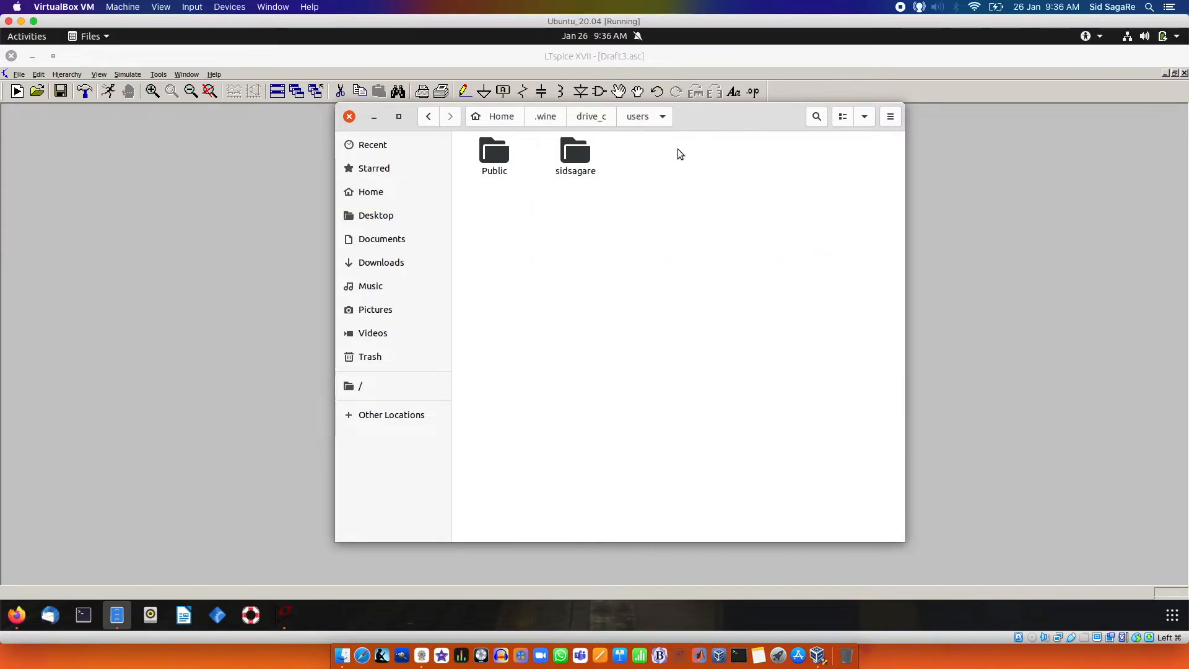
double_click(576, 153)
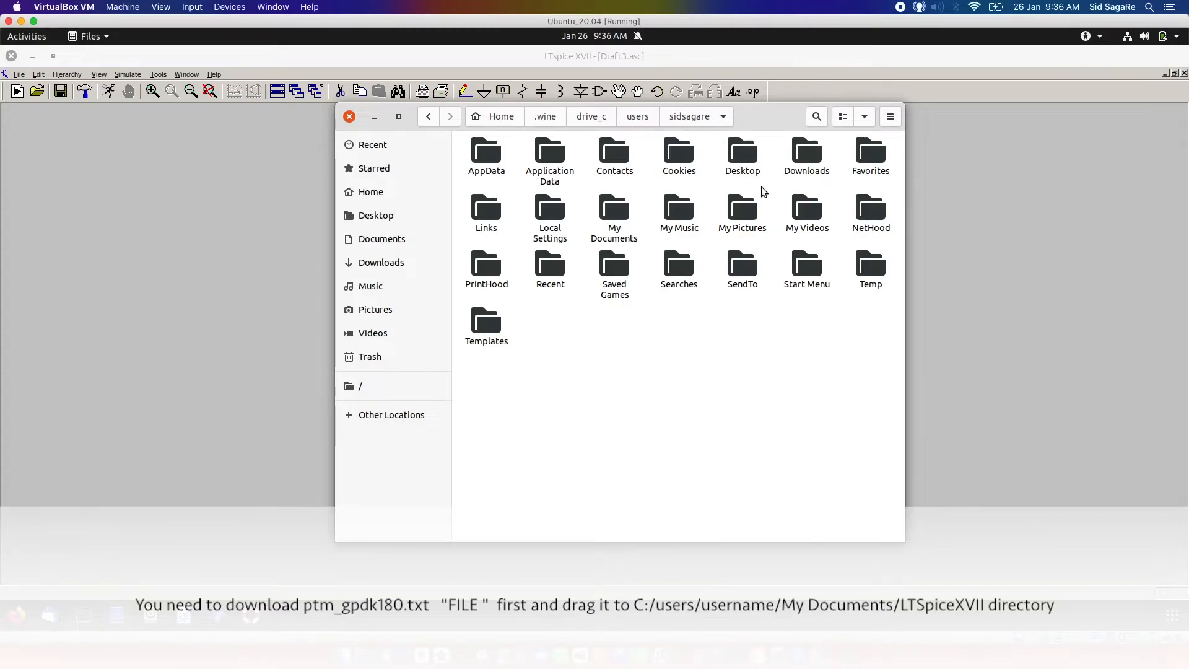
double_click(627, 205)
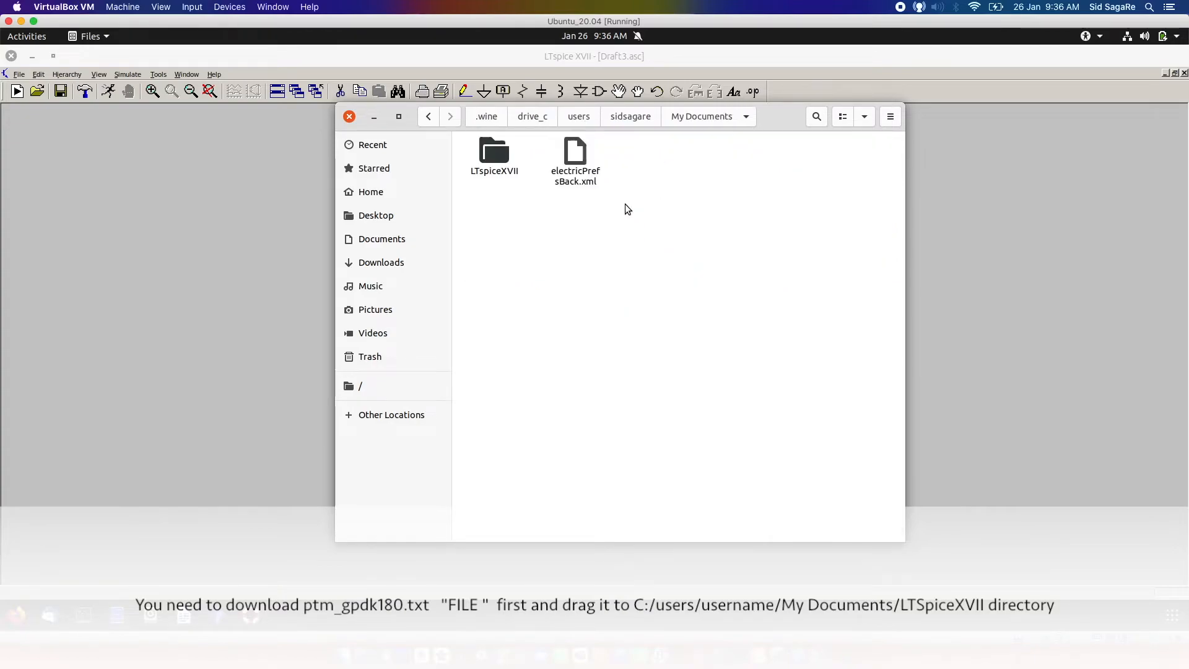
double_click(499, 155)
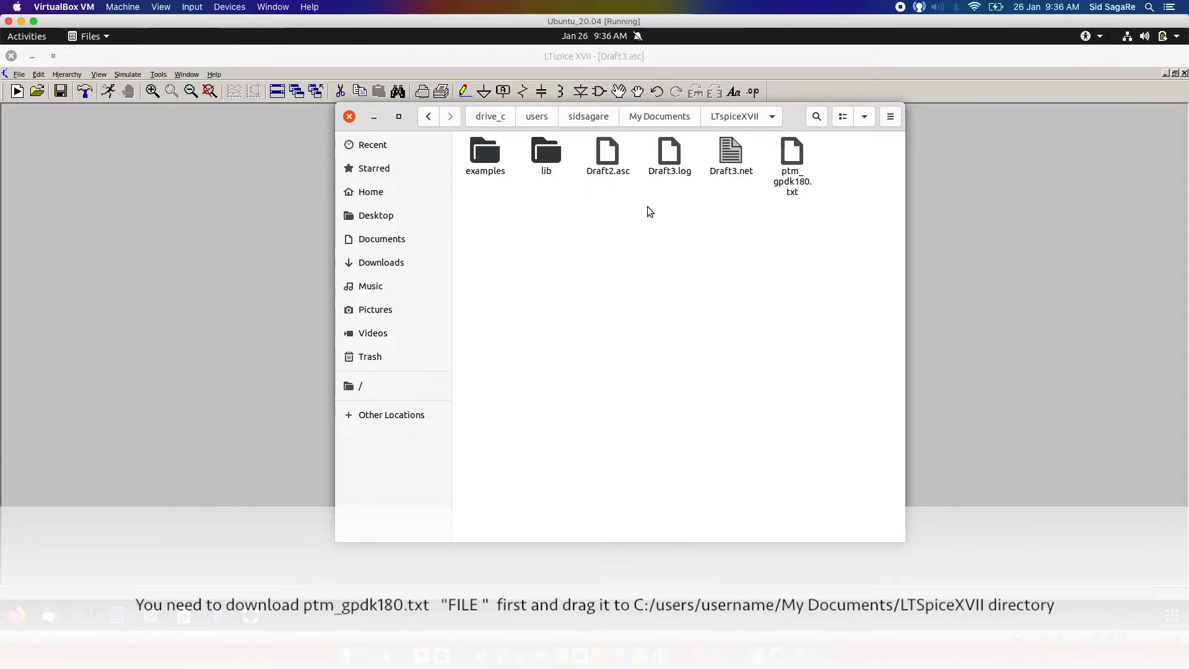
left_click(350, 116)
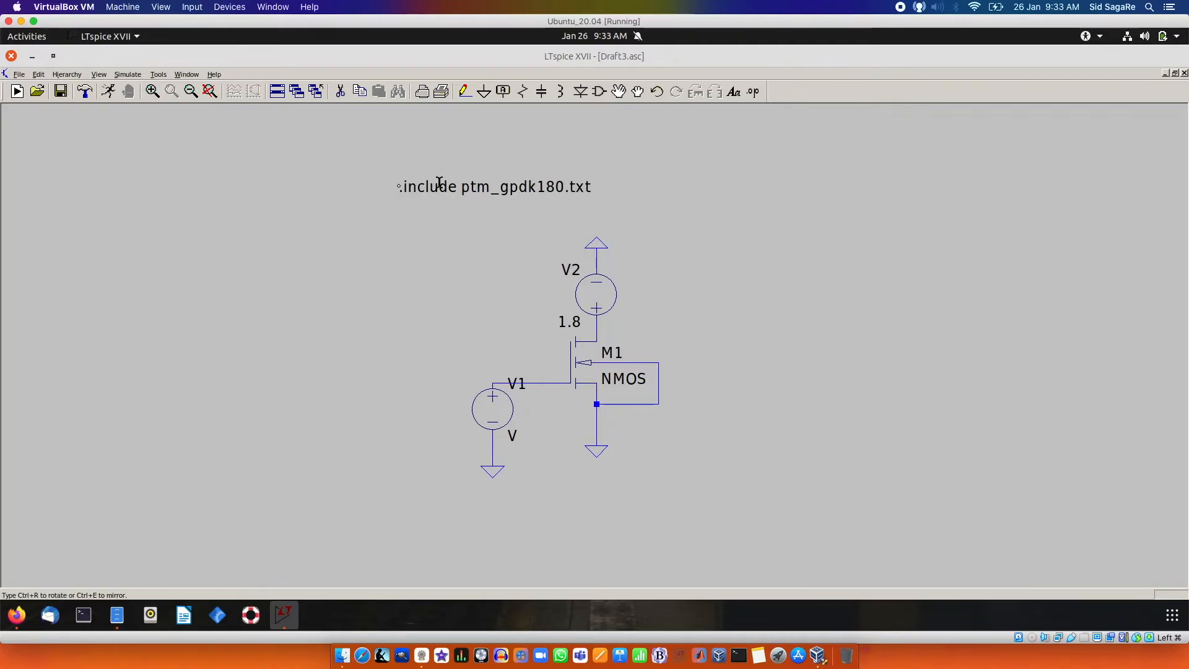
left_click(346, 228)
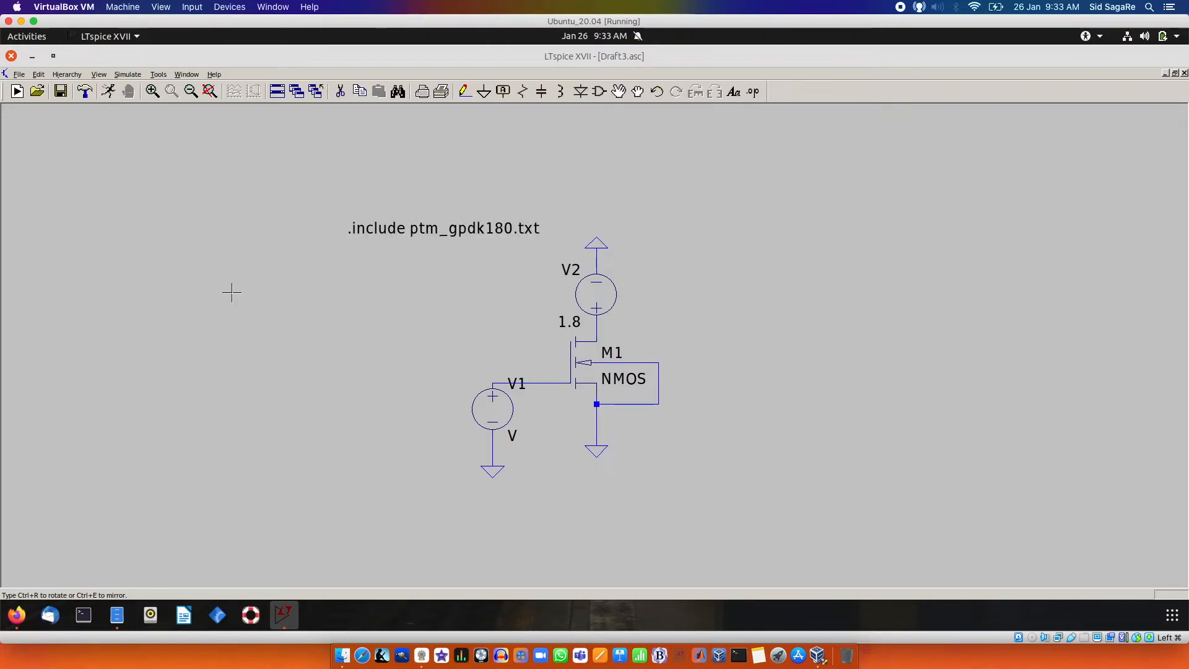
Start a new SPICE directive as a DC sweep analysis command with V1 as first source and a Linear sweep type.
right_click(249, 242)
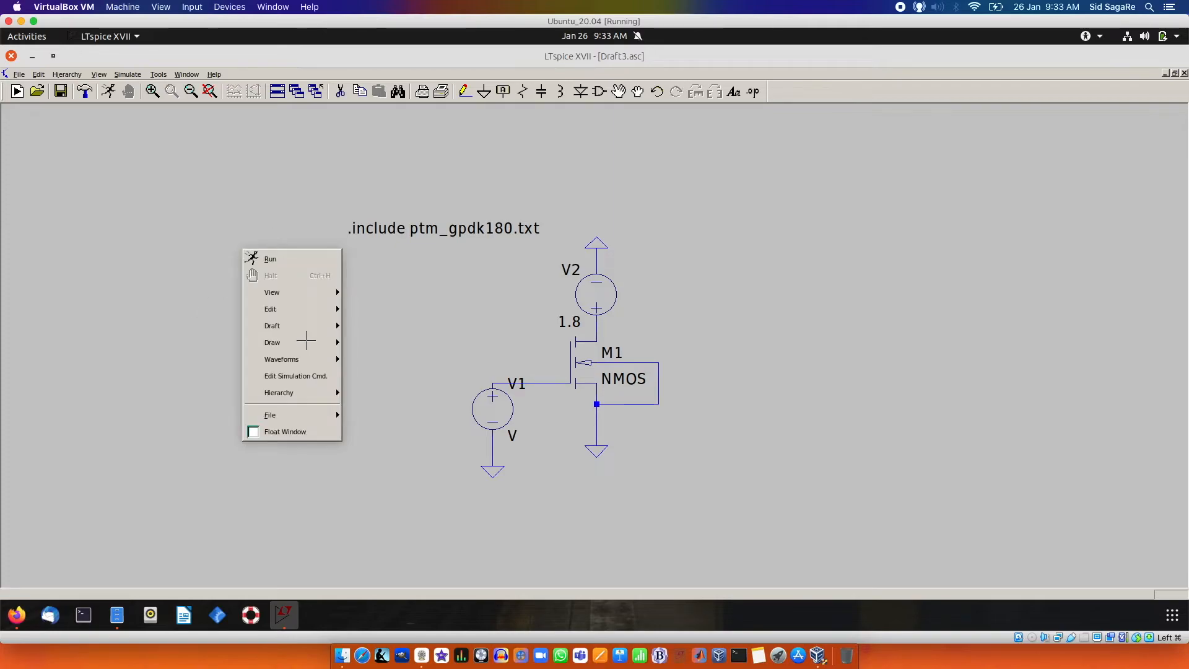
mouse_move(299, 325)
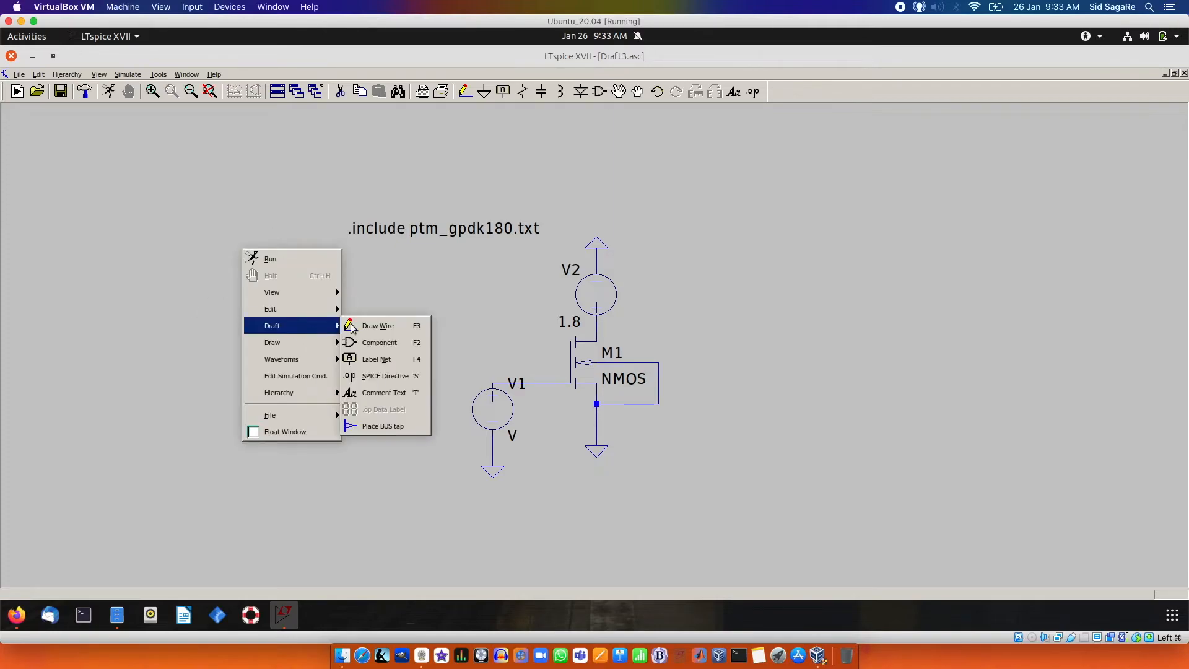
left_click(367, 373)
right_click(286, 243)
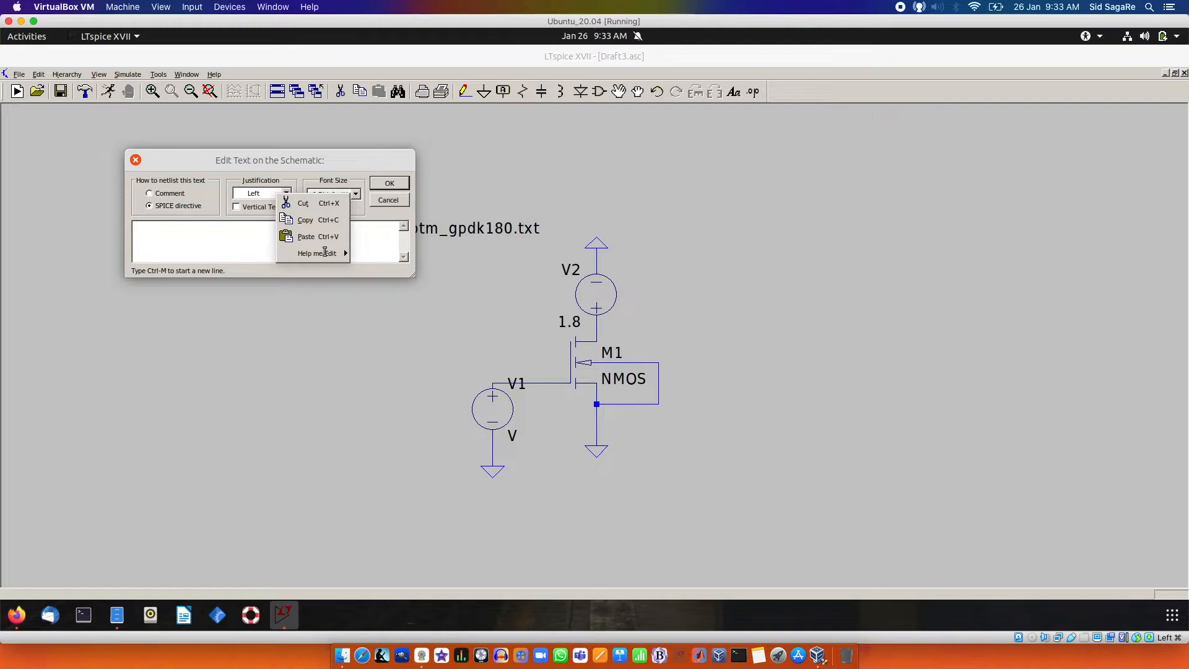
mouse_move(322, 252)
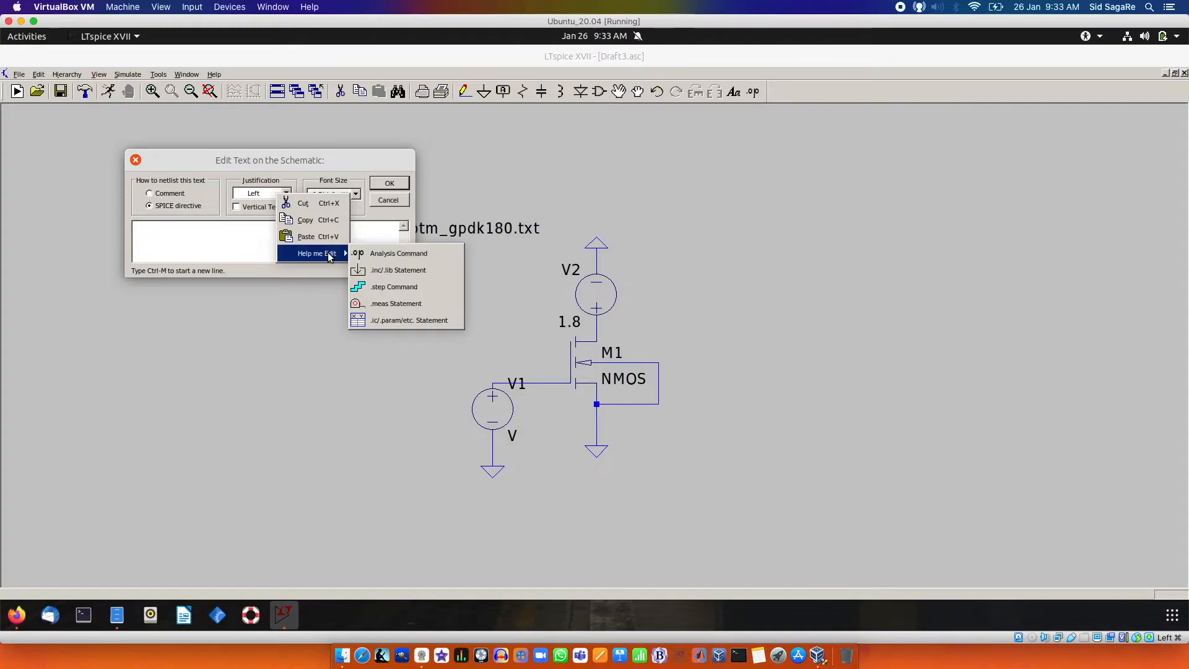
left_click(386, 254)
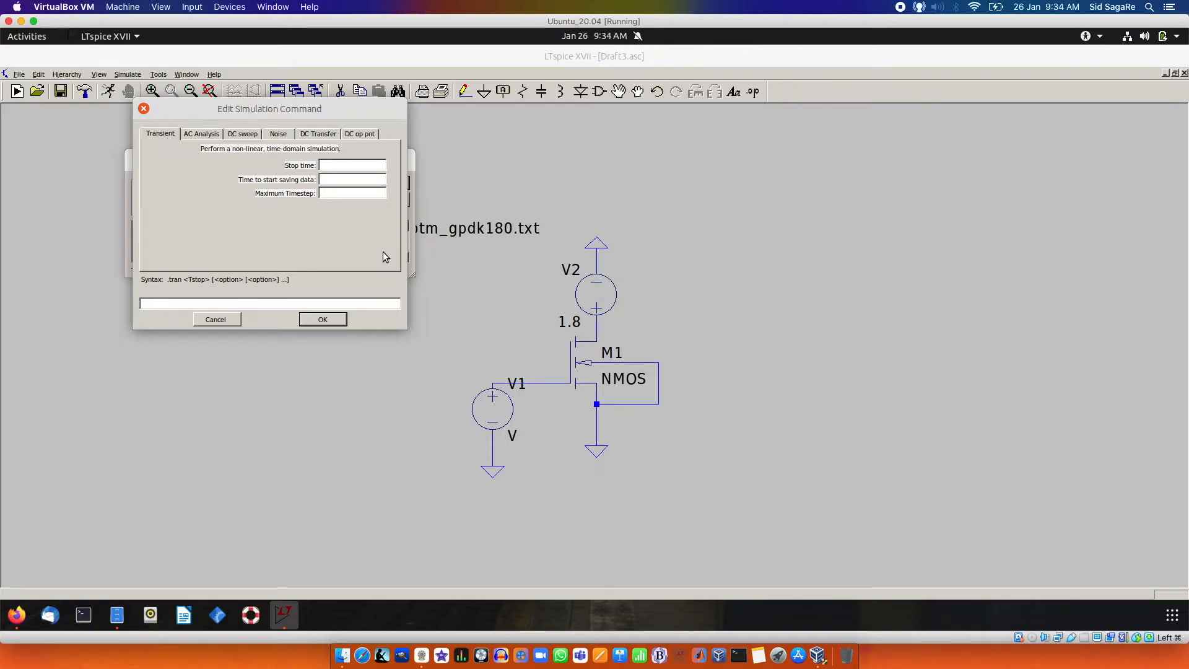
left_click(244, 137)
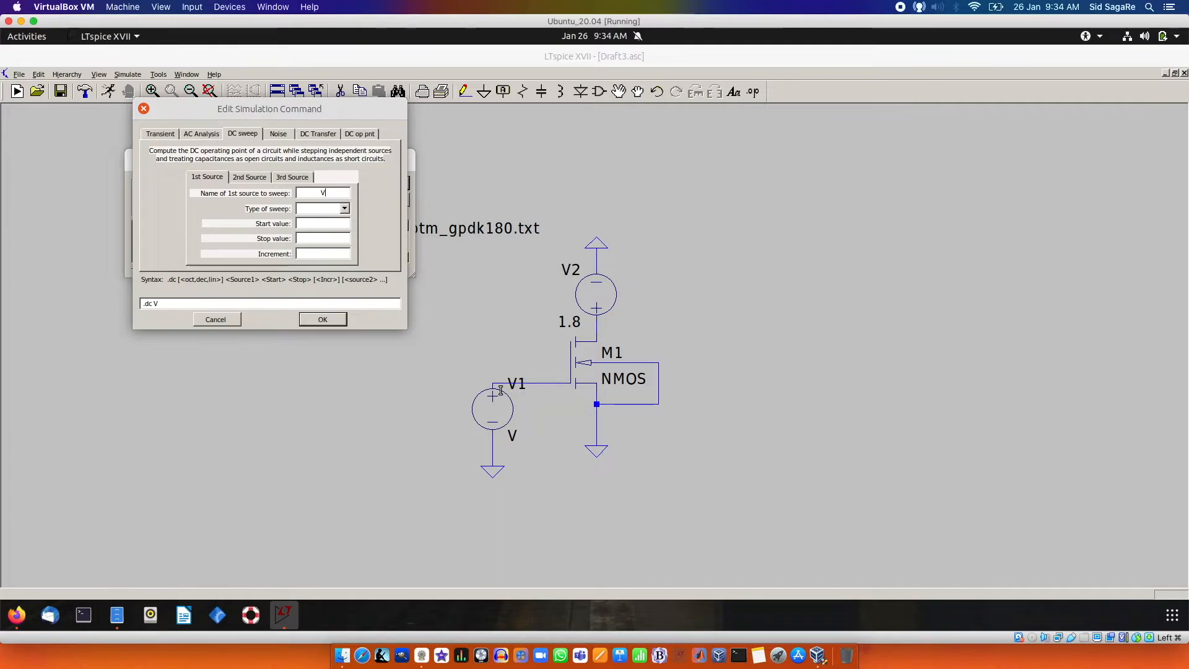
type("V1")
left_click(344, 208)
left_click(334, 222)
Set the sweep from 0 to 1.8 with an increment of 0.01, and place the .dc directive just below the .include text.
left_click(330, 225)
type(".8")
left_click(322, 255)
type("0.01")
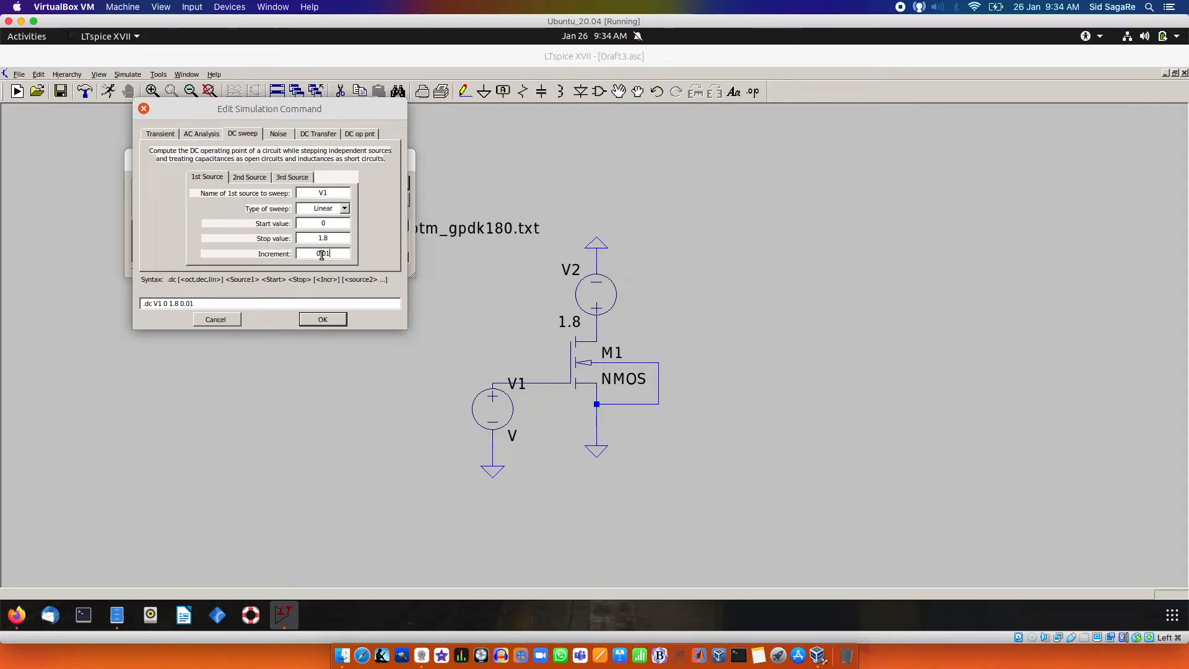
left_click(322, 319)
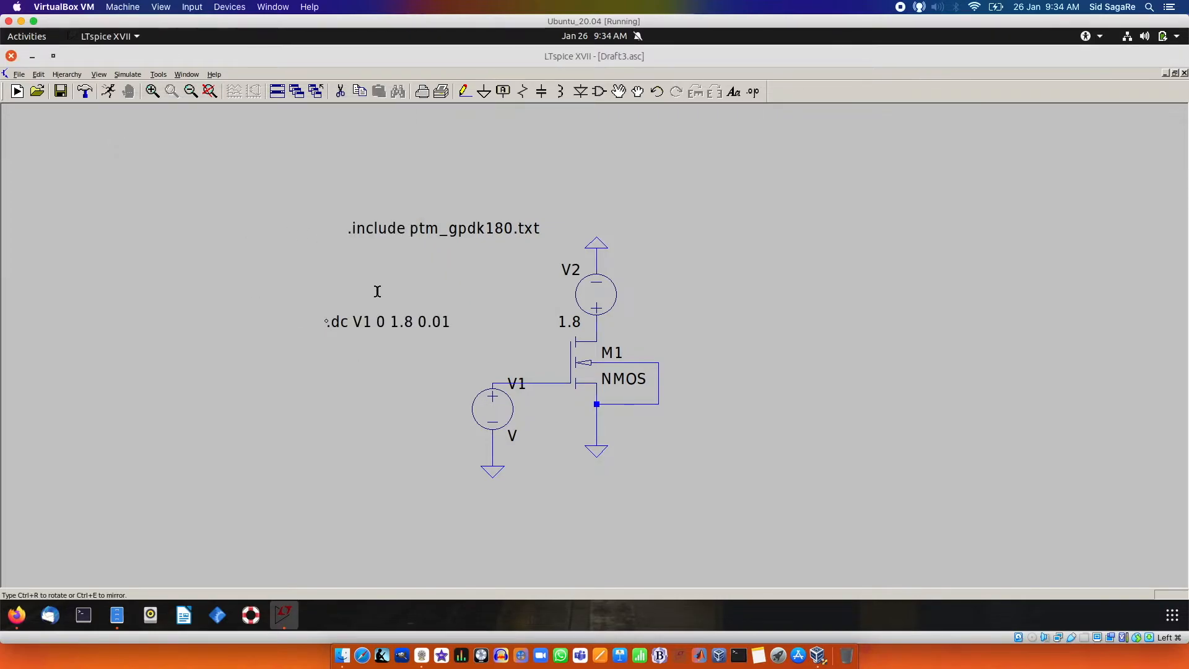
left_click(338, 260)
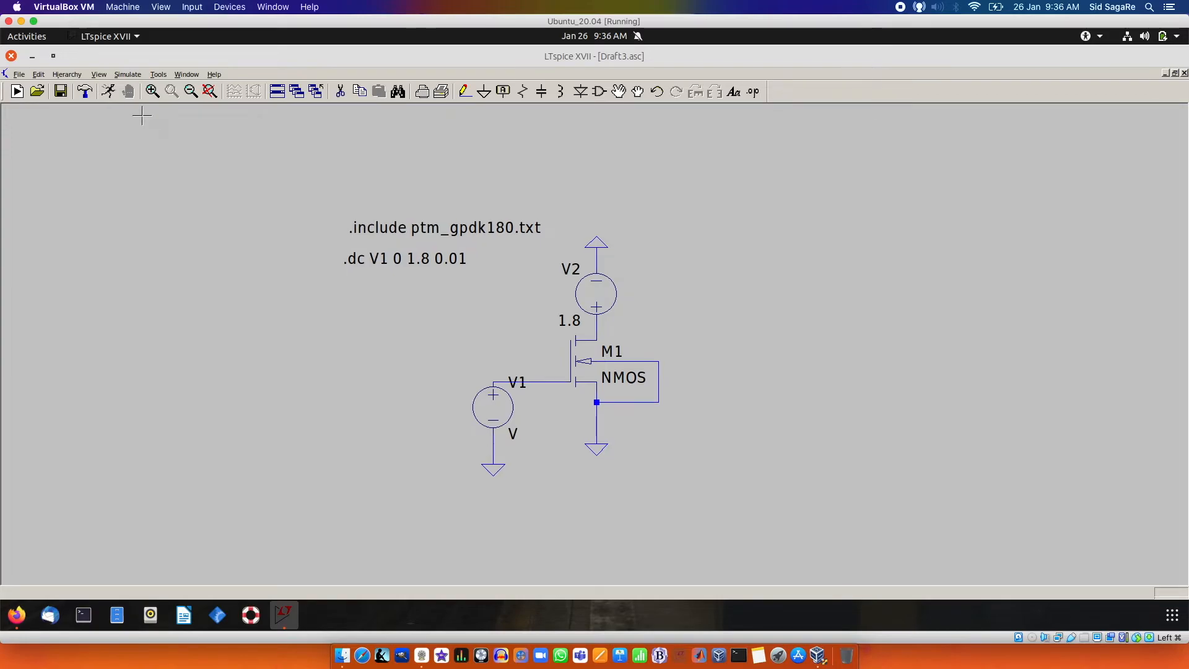
Run the simulation, dismiss the SPICE error log and plot the drain current Id(M1).
left_click(111, 93)
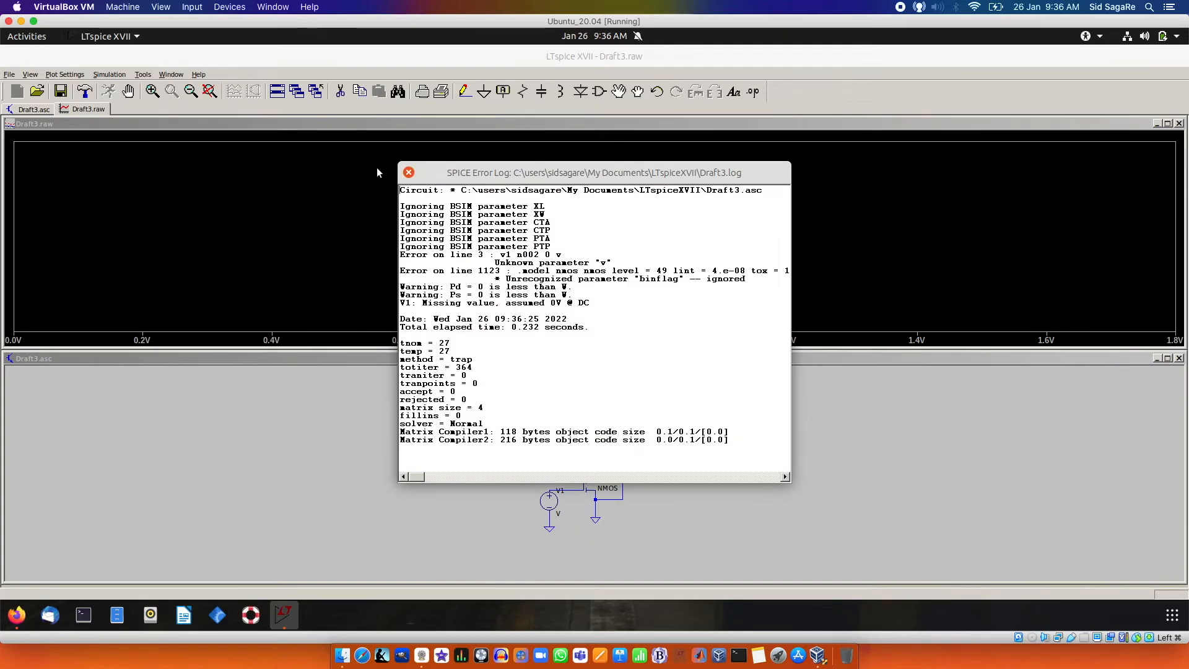
left_click(409, 173)
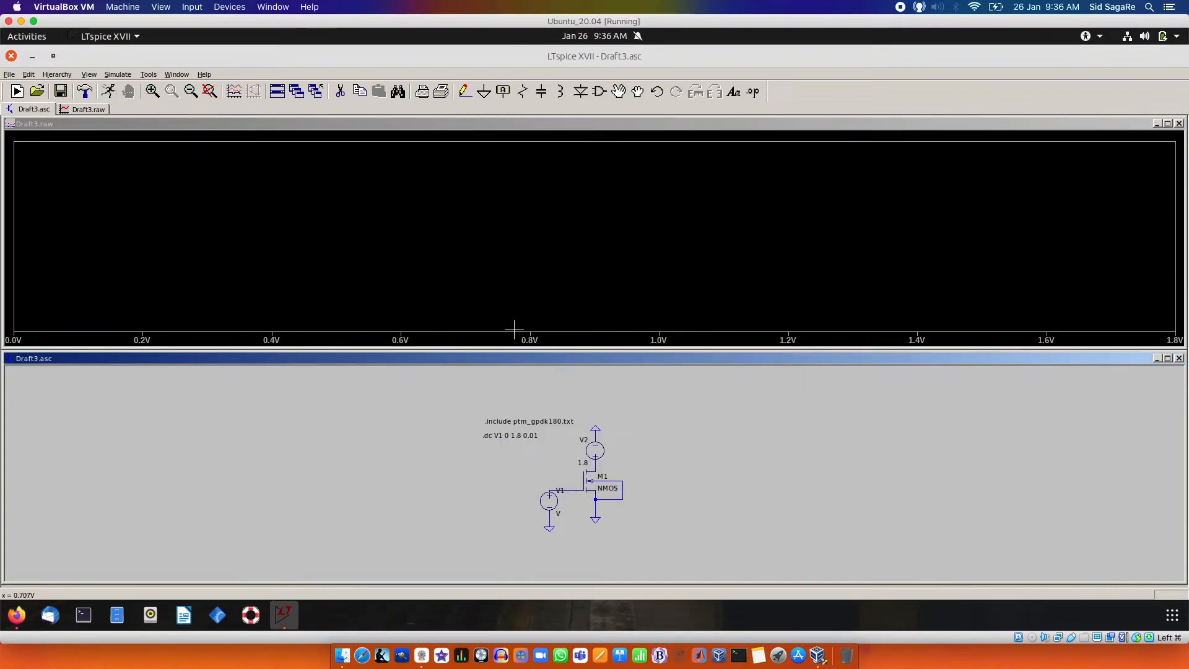
scroll(589, 477, "up", 3)
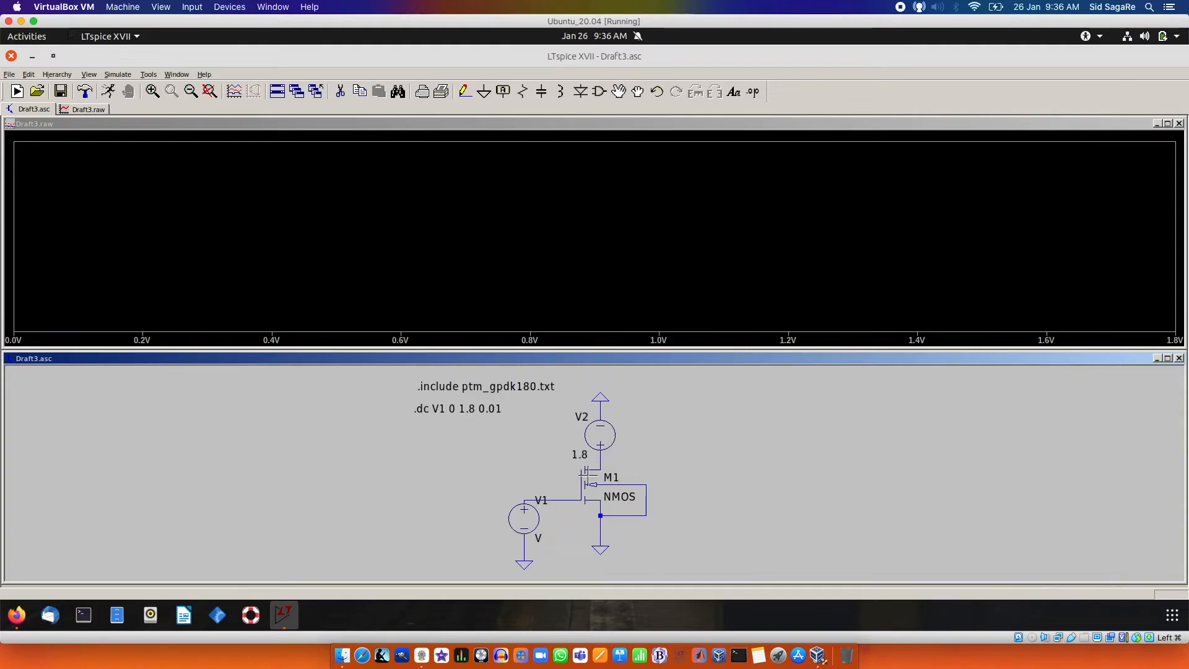
scroll(587, 473, "up", 1)
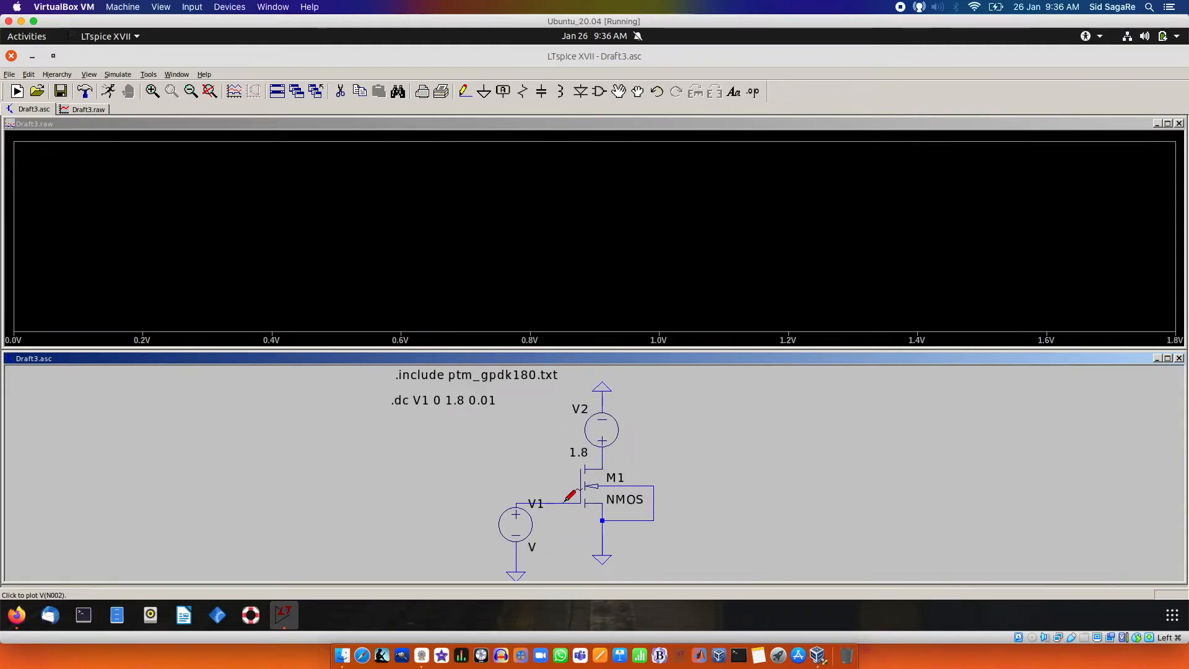
left_click(608, 455)
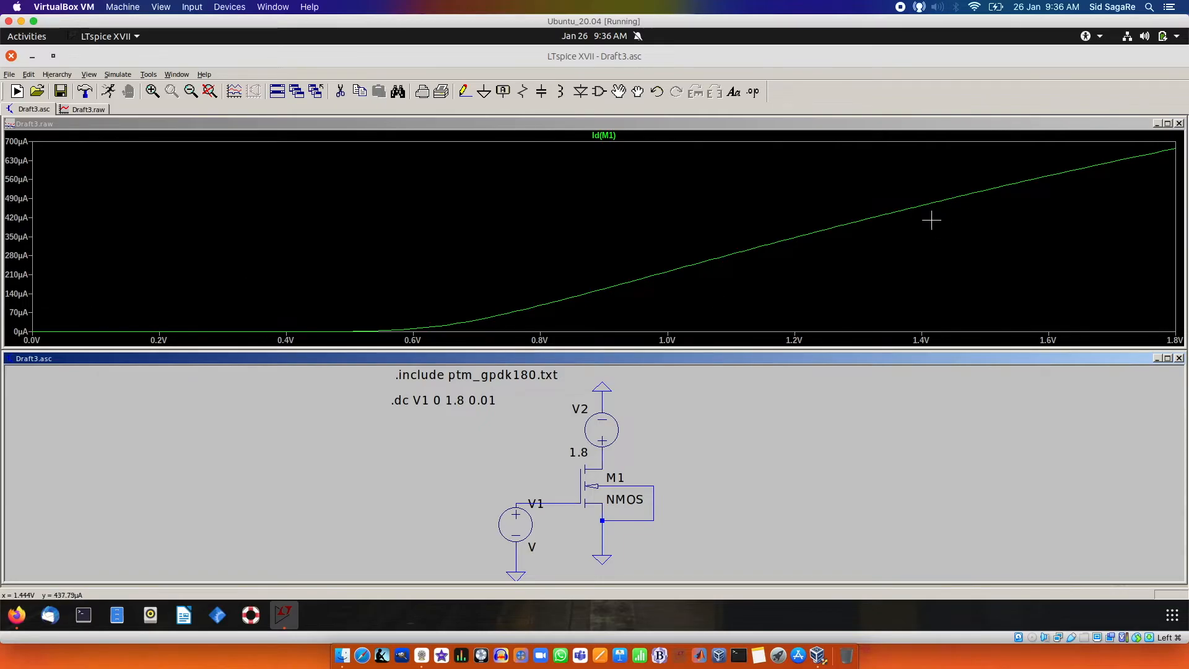
Examine the Id(M1) curve at full window size, then close the plot and maximize the Draft3.asc schematic.
left_click(1167, 124)
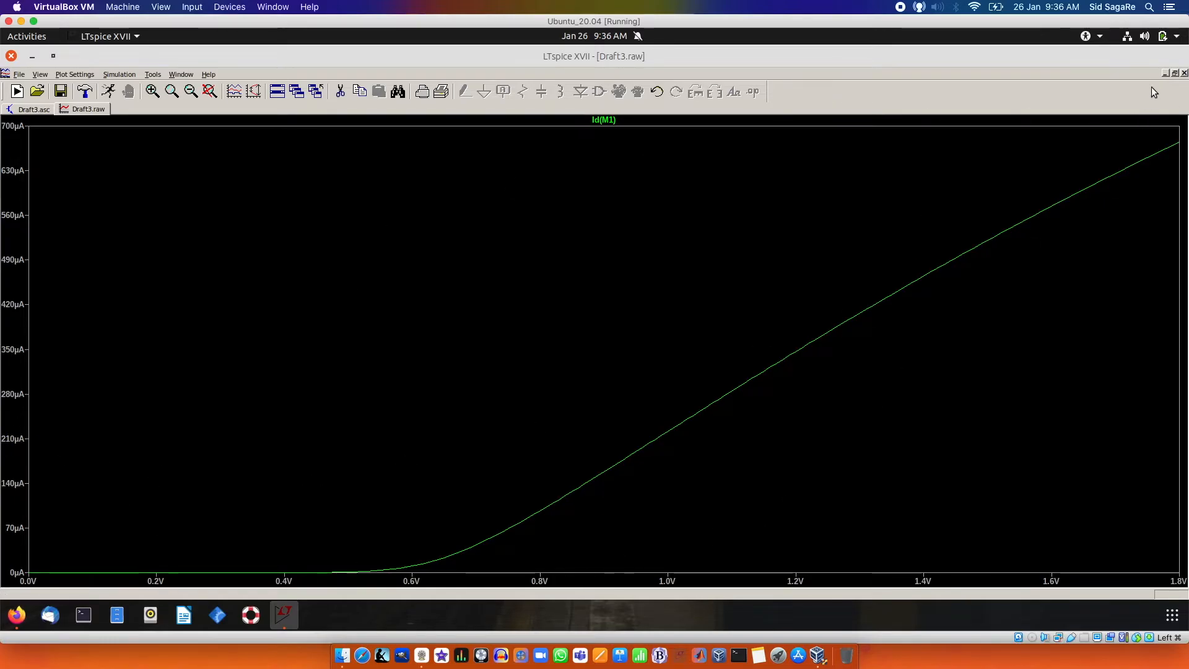
left_click(1174, 73)
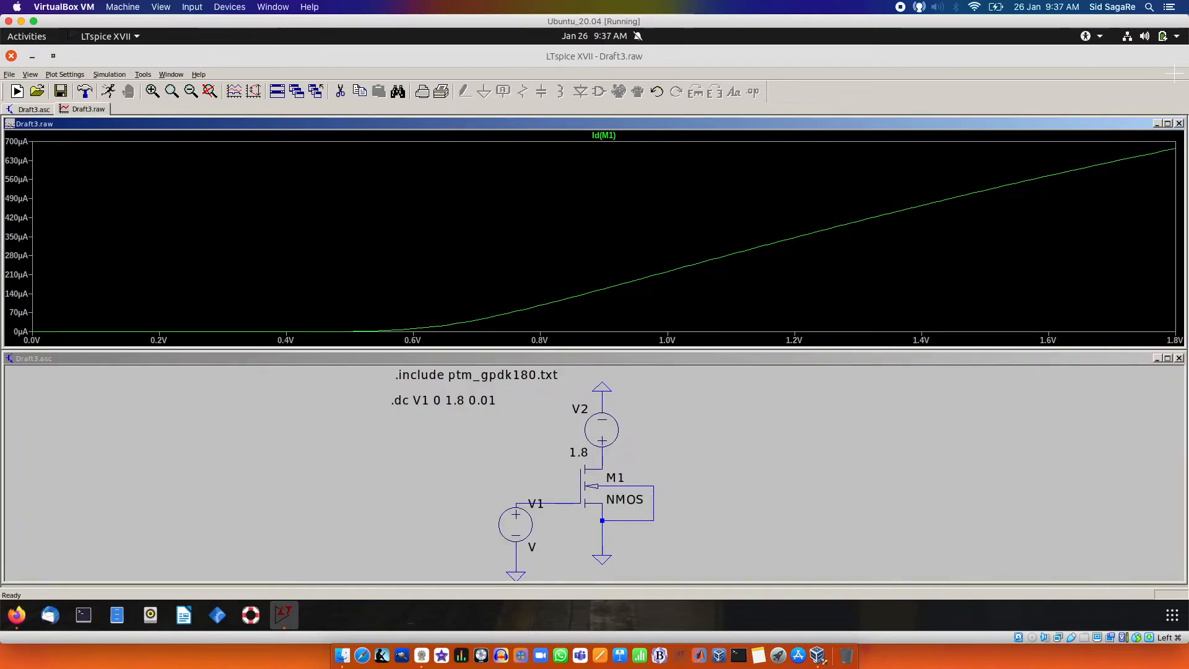
left_click(1180, 123)
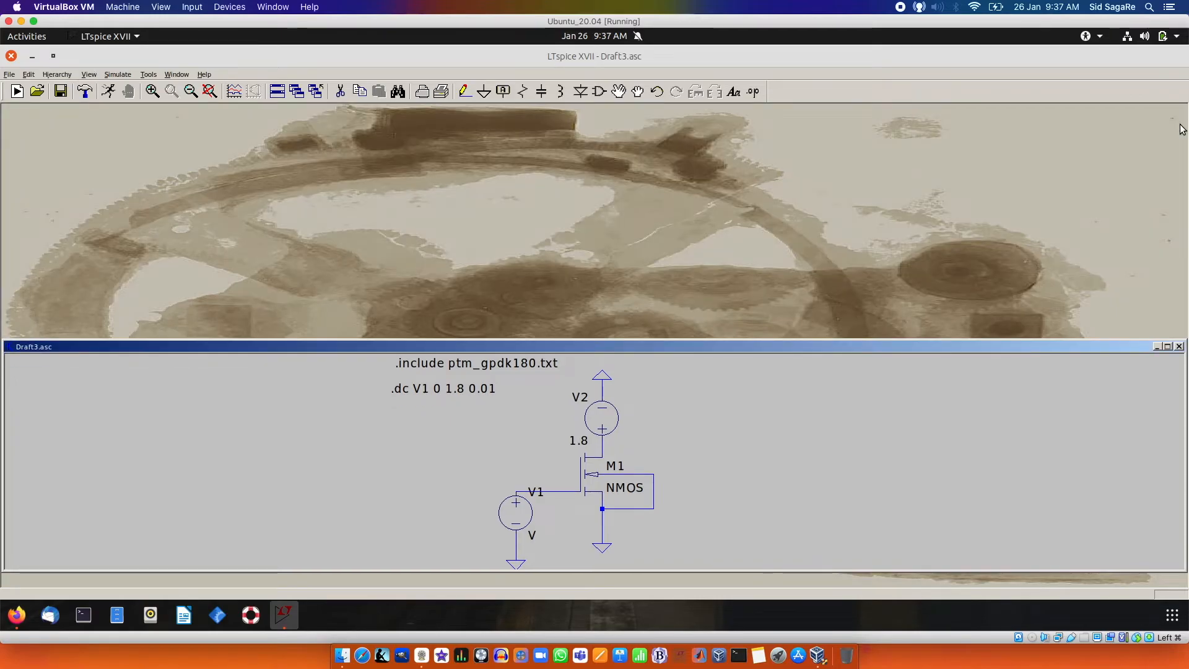
left_click(1168, 347)
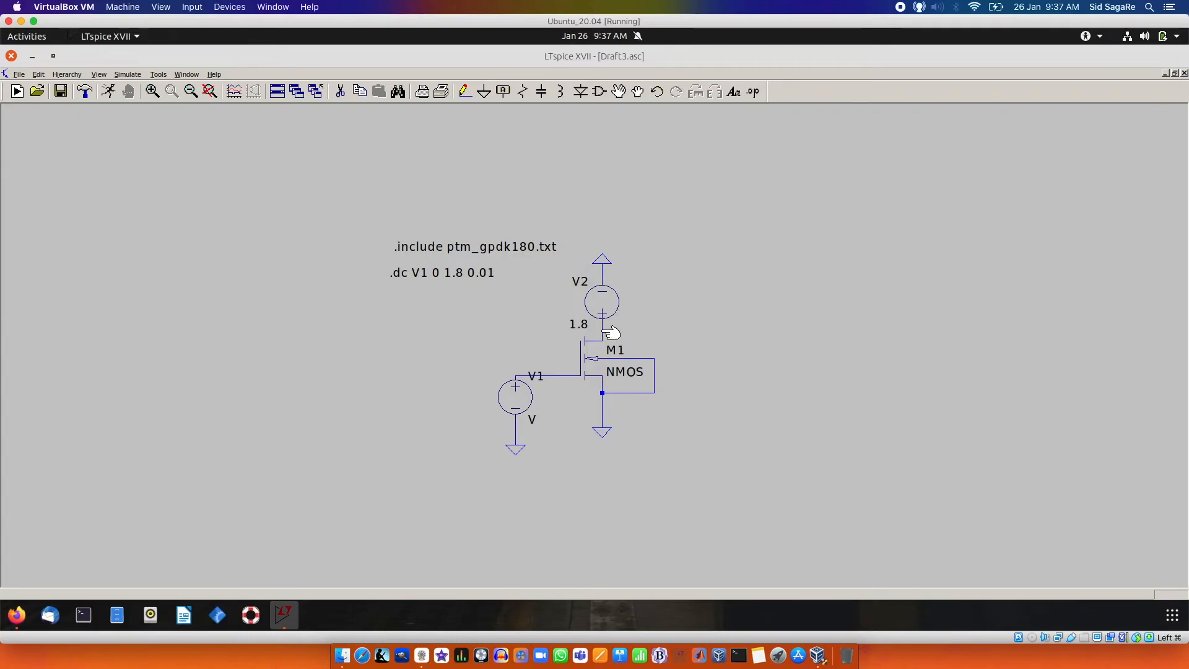
Set the DC value of V2 to V and the DC value of V1 to 1 V.
right_click(603, 300)
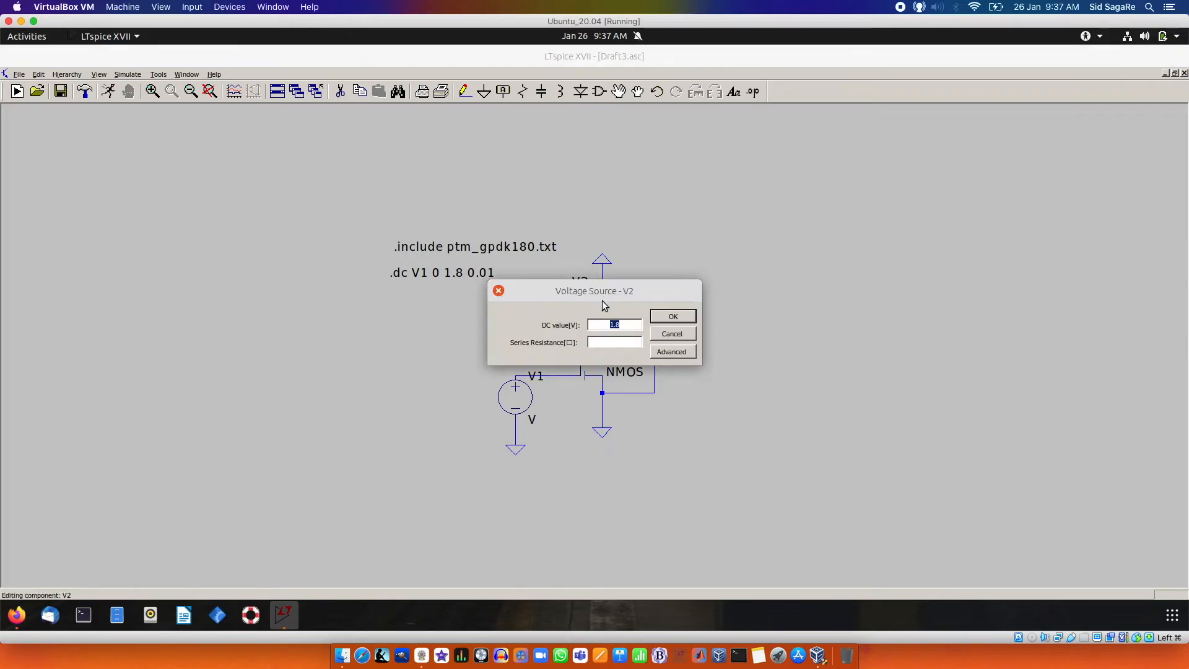
left_click(664, 316)
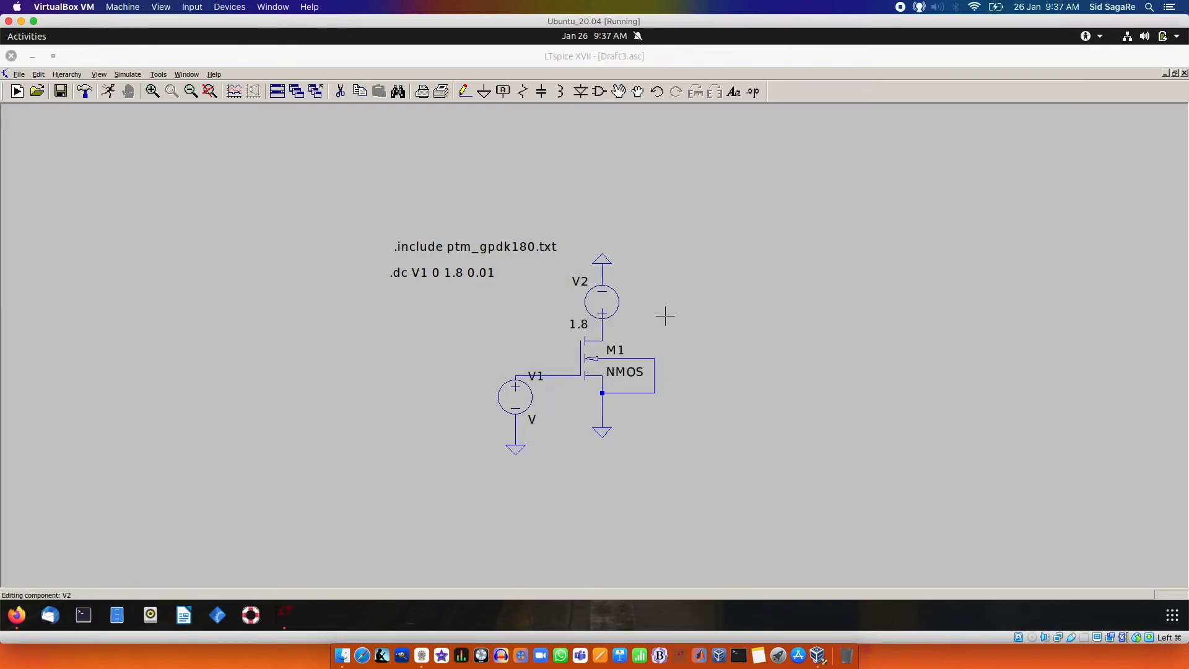
right_click(513, 406)
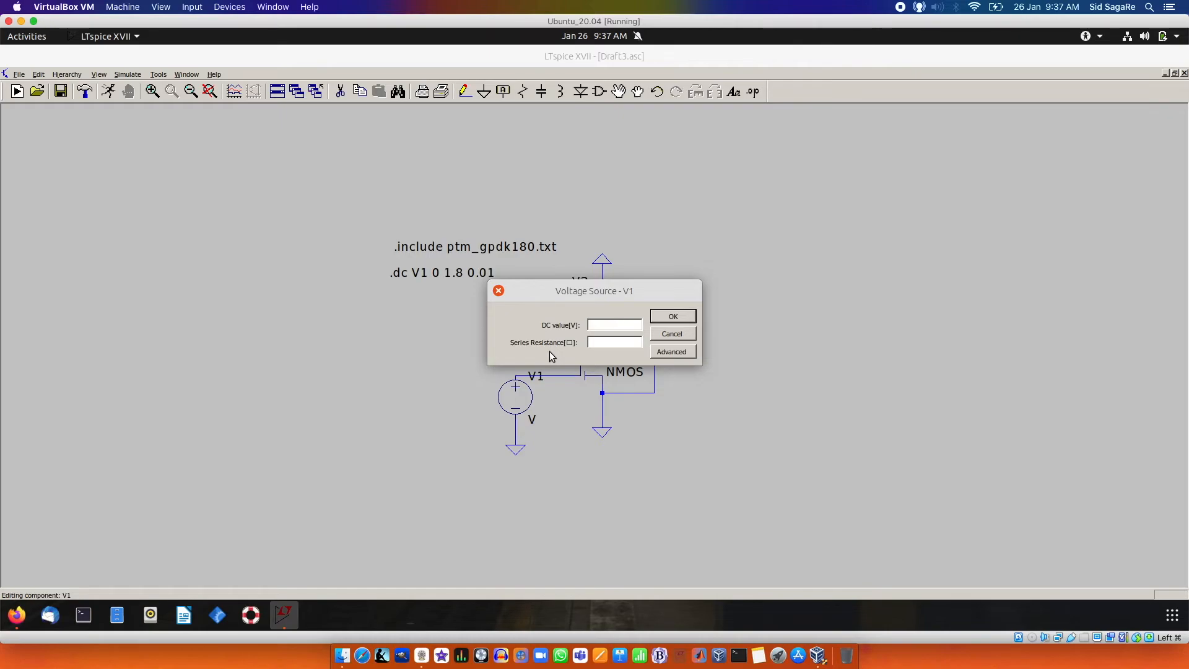
type("0")
key("BackSpace")
type("1")
left_click(675, 317)
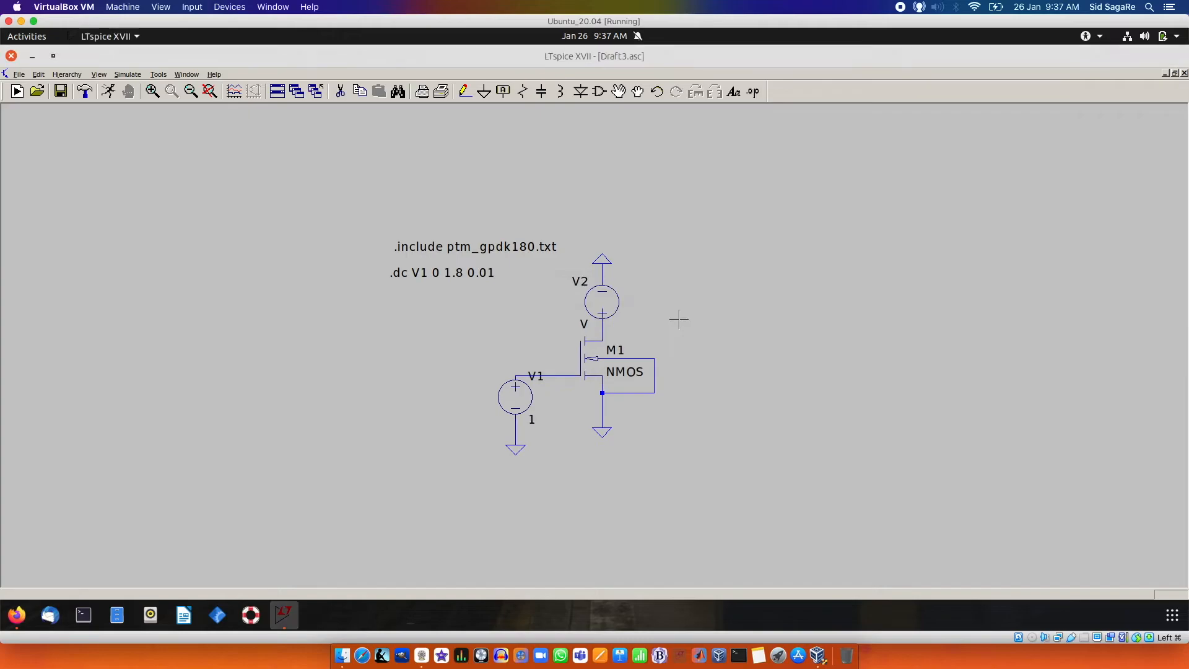
Change the source swept by the .dc directive to V2, keeping the 0 to 1.8 range and 0.01 increment.
right_click(446, 274)
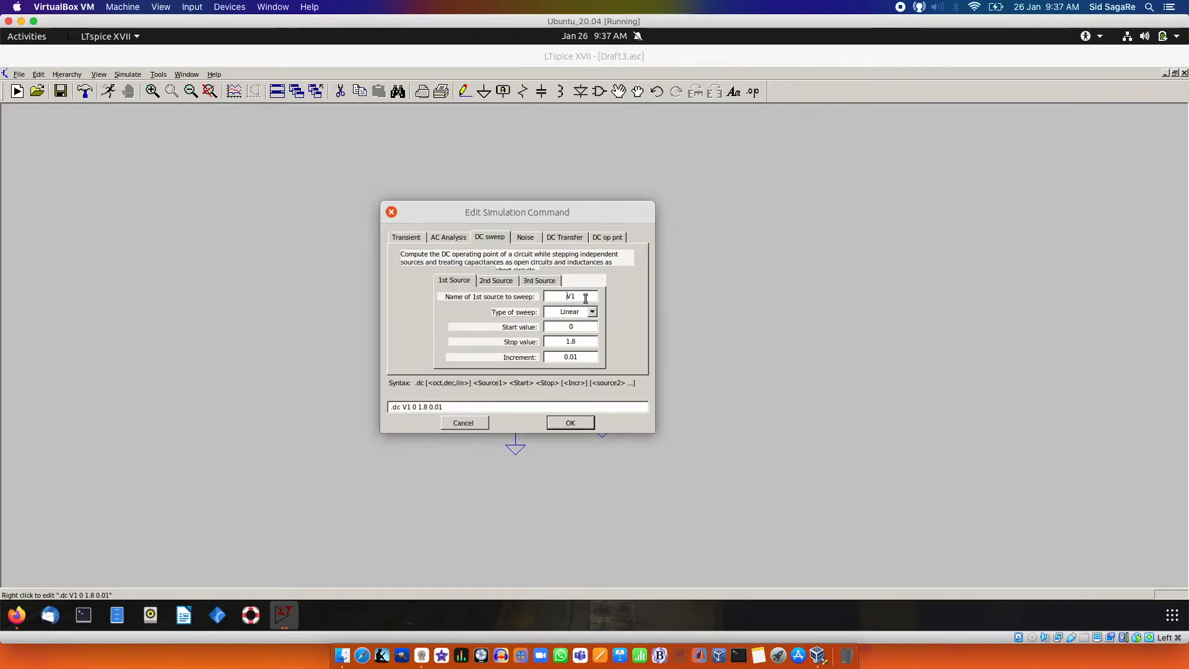
key("BackSpace")
type("2")
left_click_drag(553, 210, 914, 139)
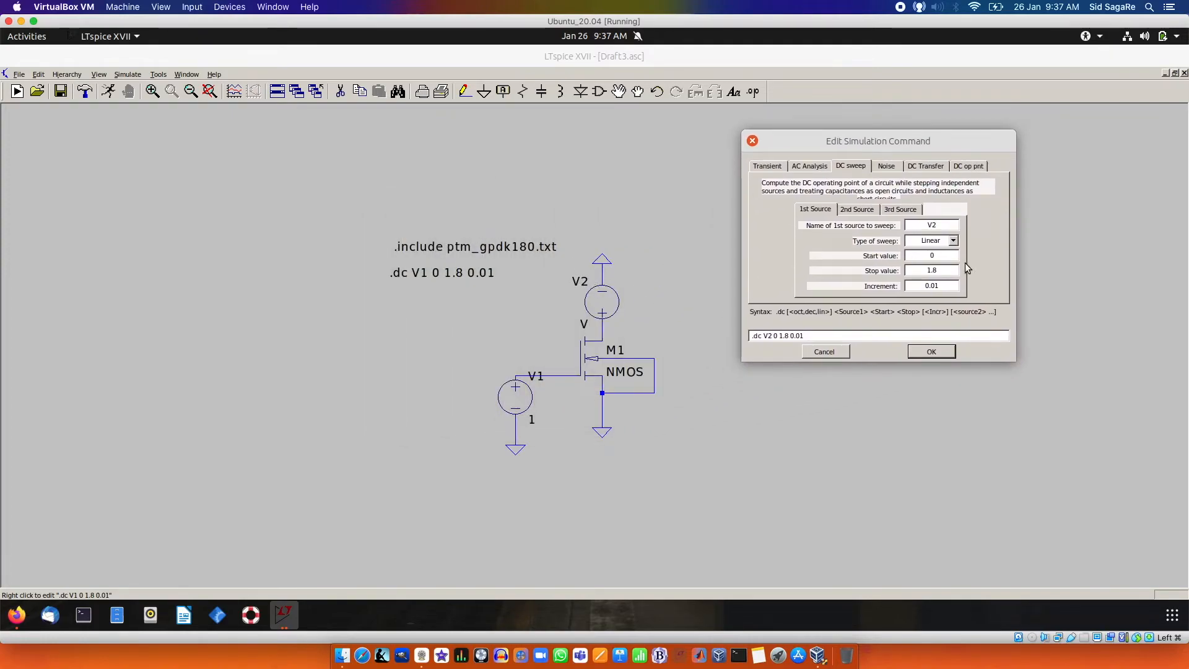
left_click(932, 352)
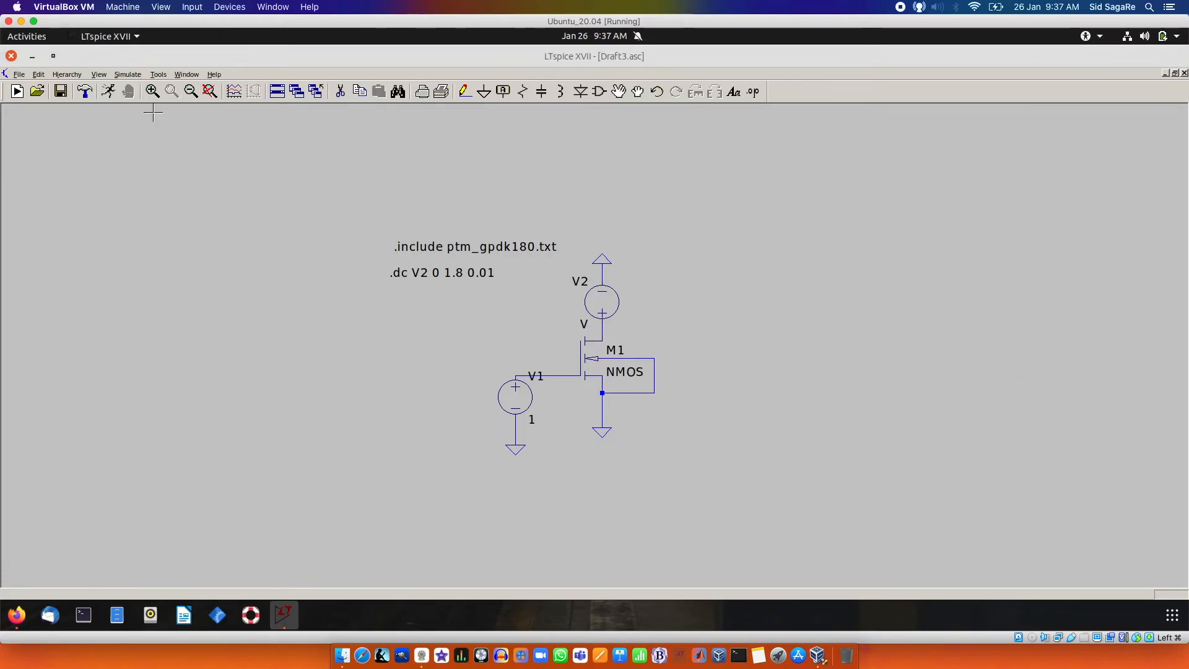
Run the V2 sweep and plot the drain current Id(M1), examining it at full window size before closing the plot.
left_click(108, 93)
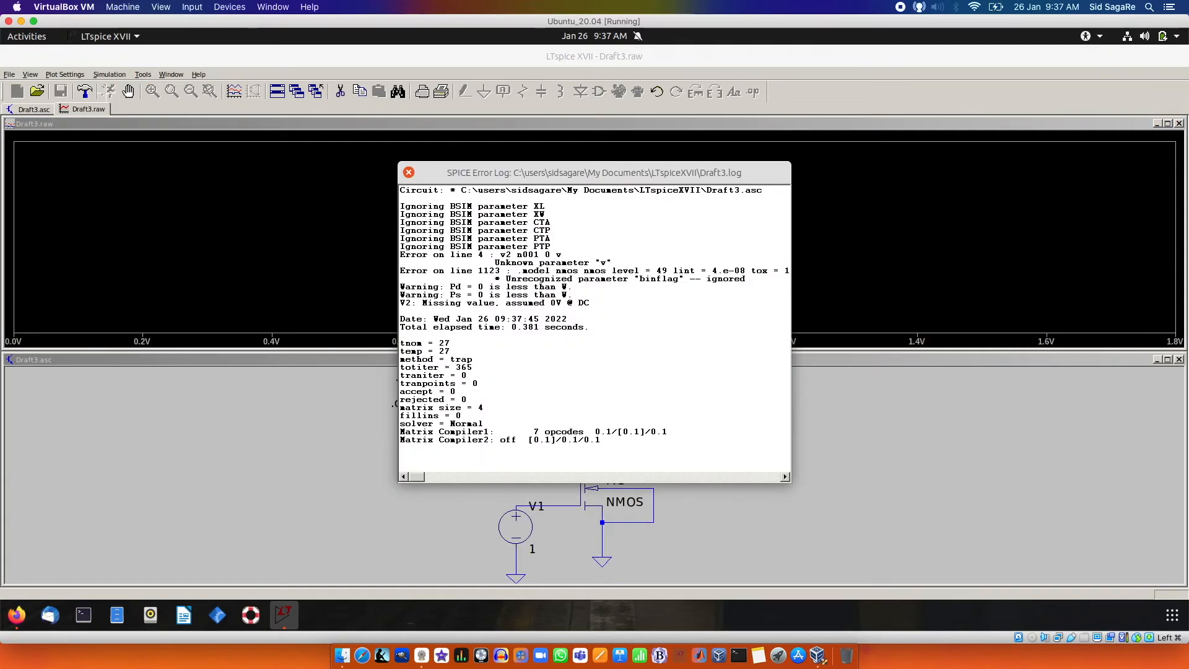
left_click(408, 172)
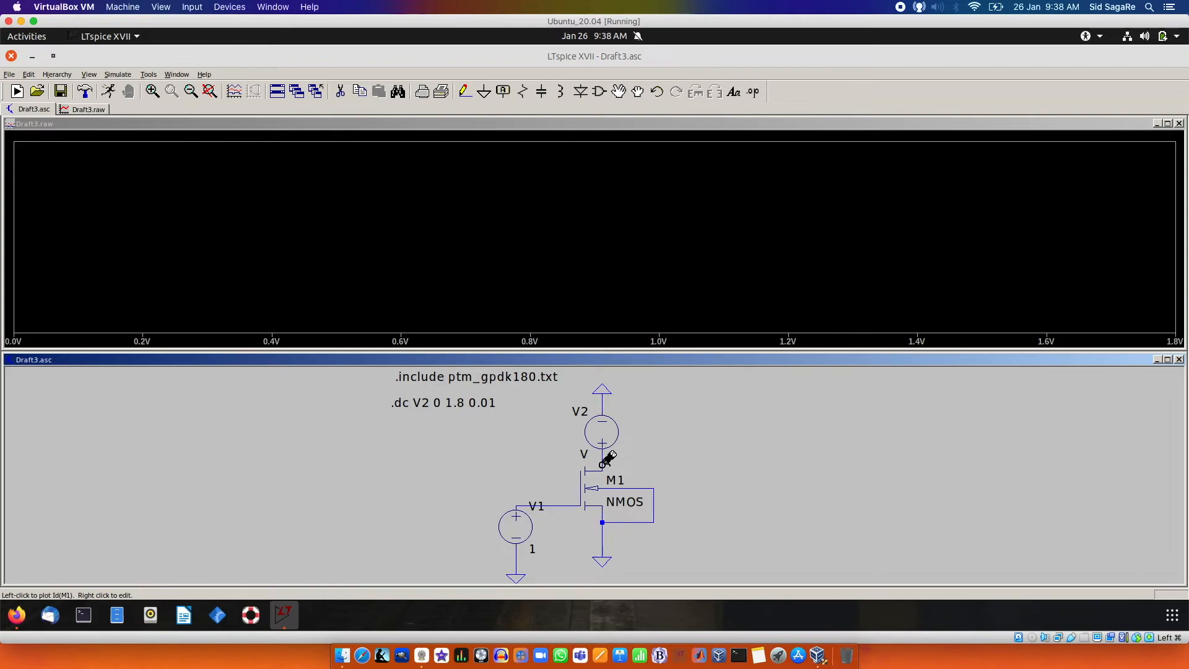
left_click(602, 464)
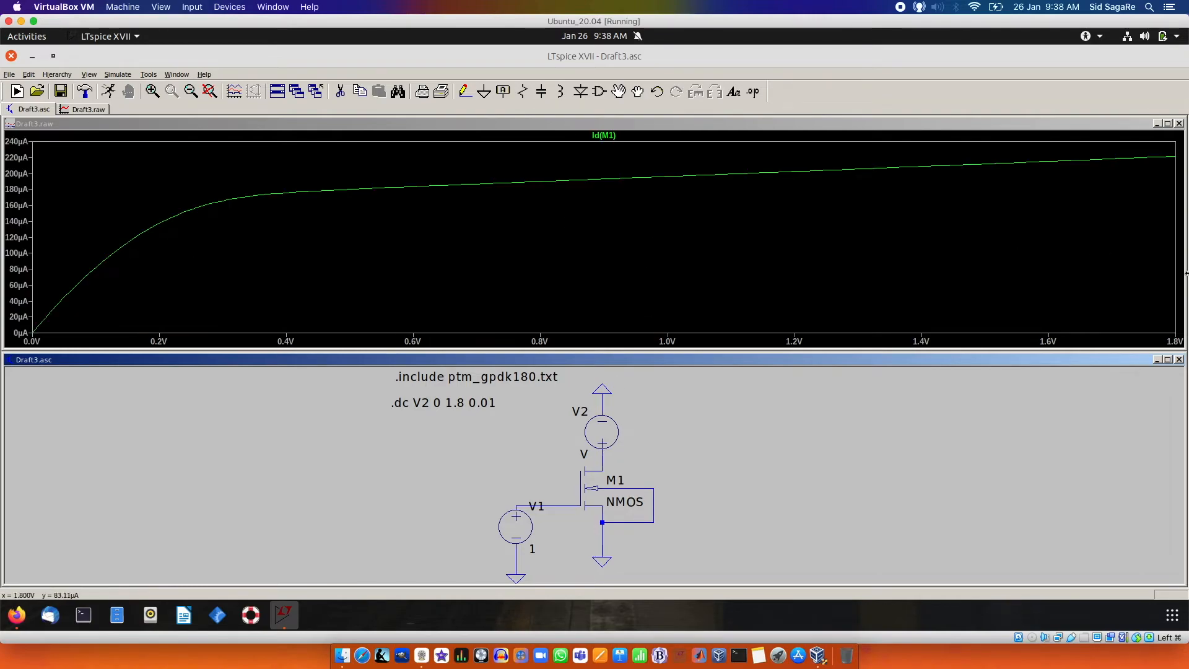
left_click(1167, 124)
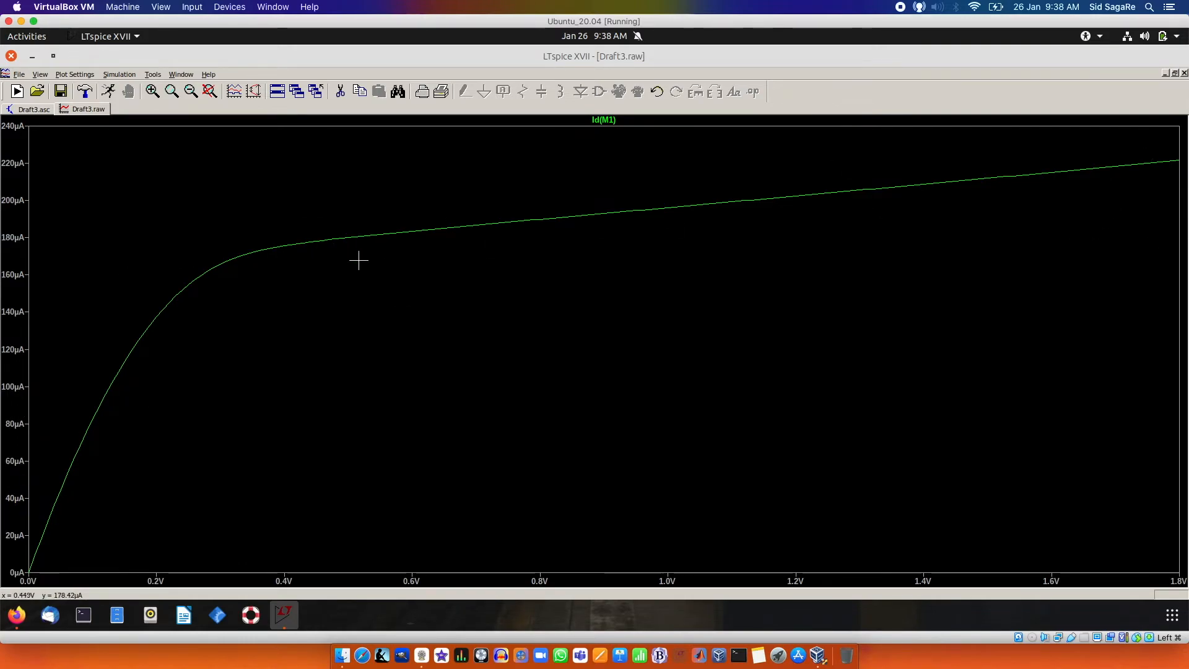
left_click(1185, 73)
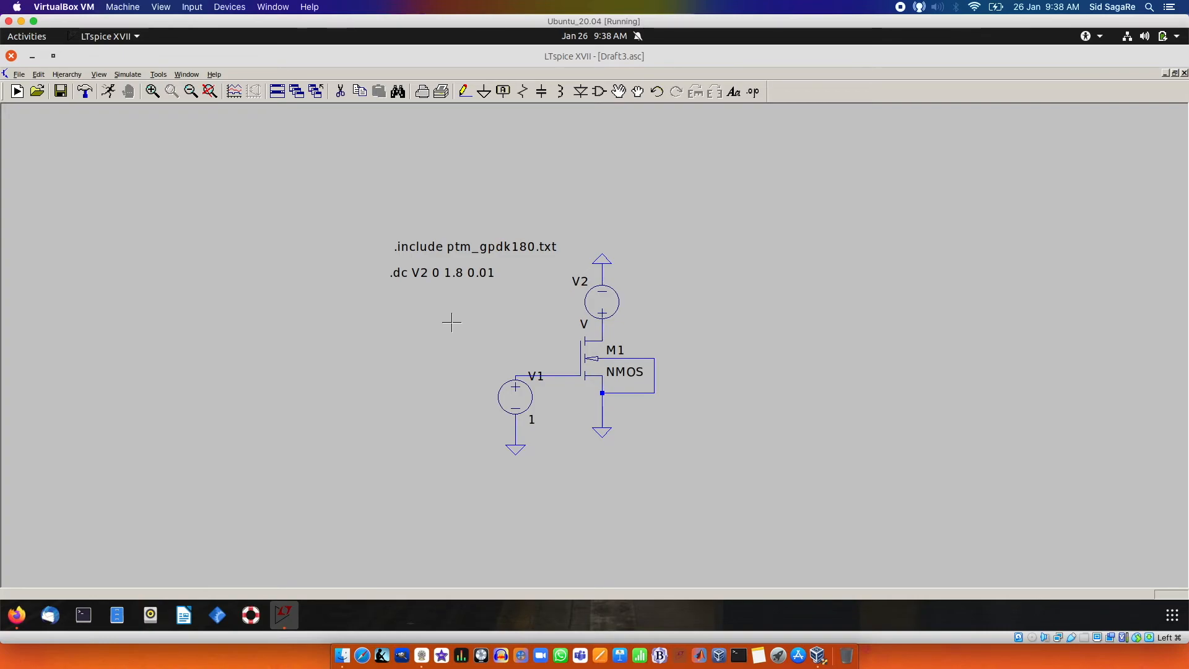
right_click(602, 304)
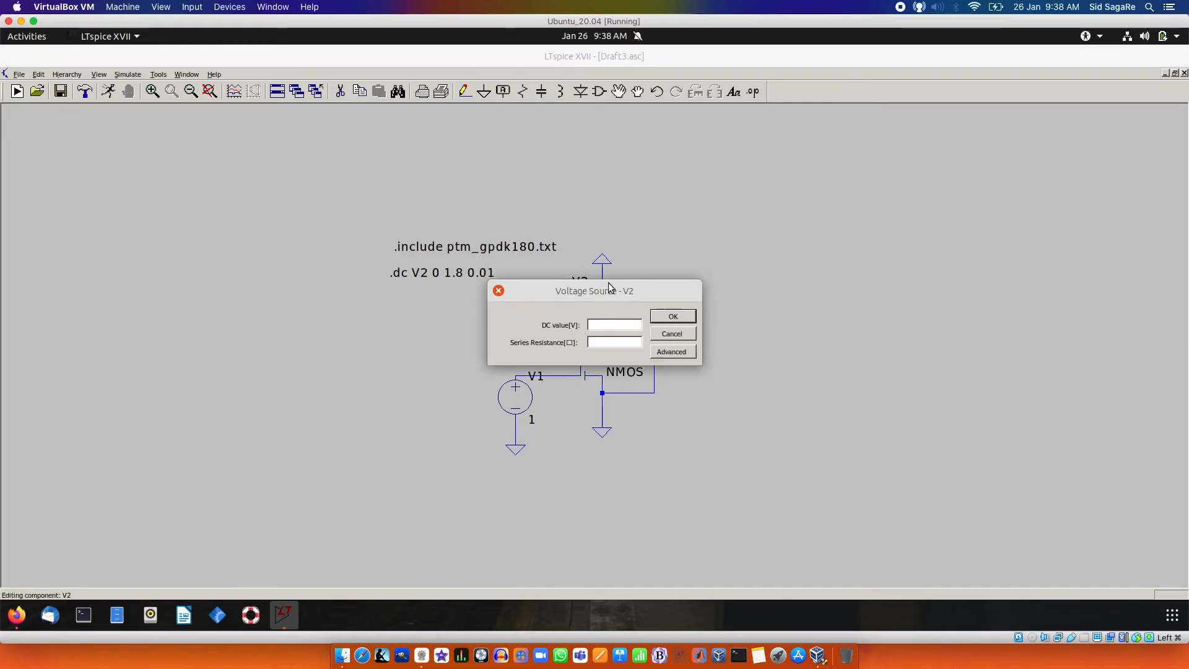
type("1.8")
key("Return")
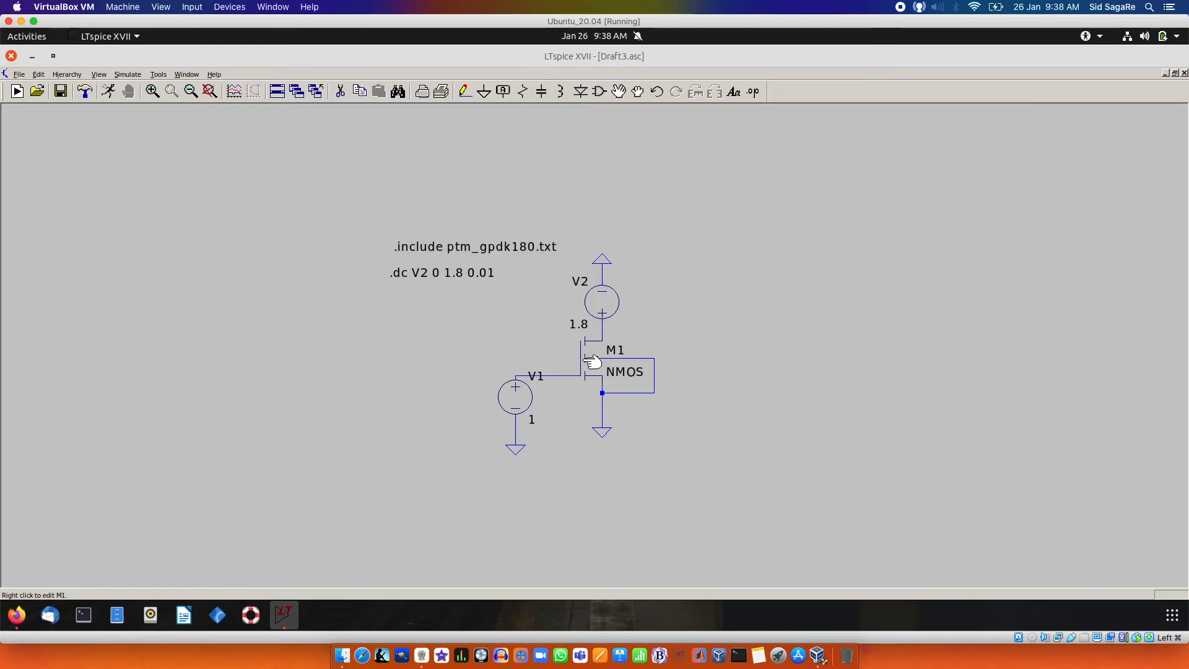
right_click(603, 308)
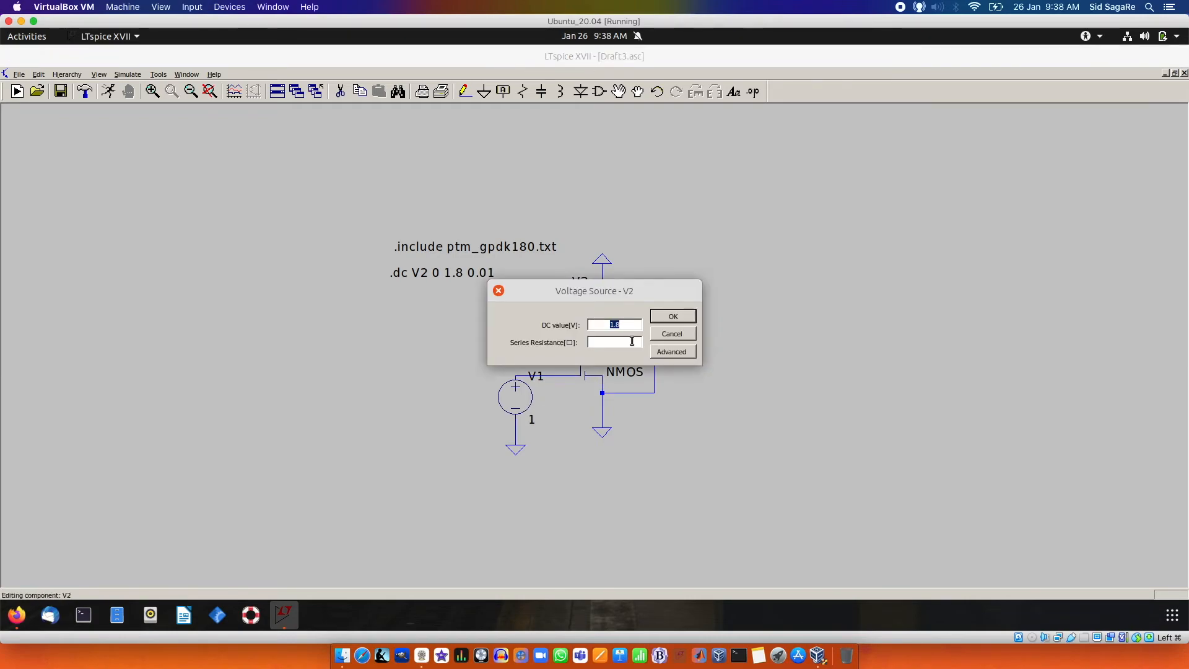
left_click(674, 317)
Set the width of NMOS transistor M1 to the parameter {W}.
right_click(591, 364)
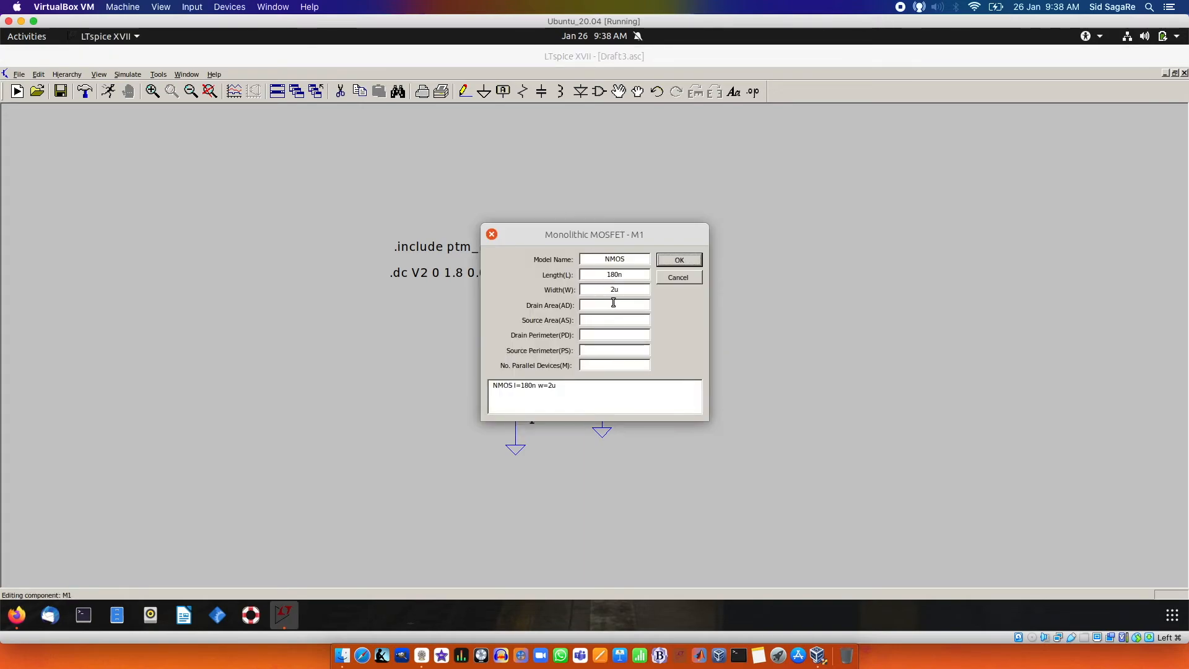
left_click(622, 285)
key("BackSpace")
key("BackSpace")
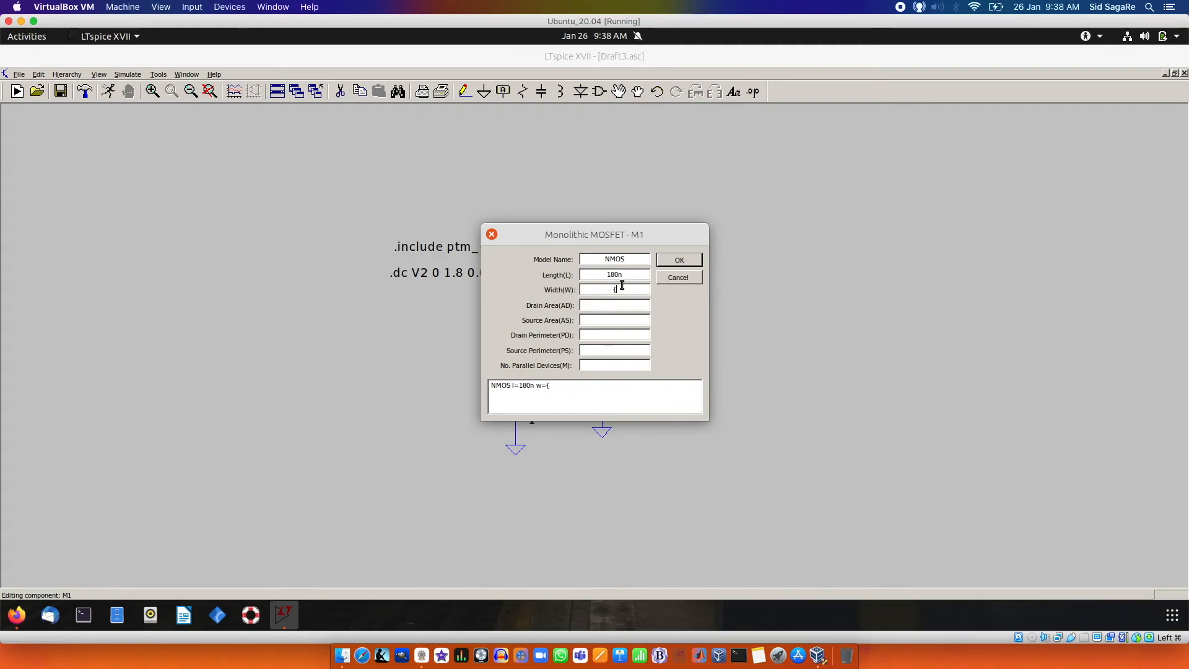
type("{W}")
left_click(691, 261)
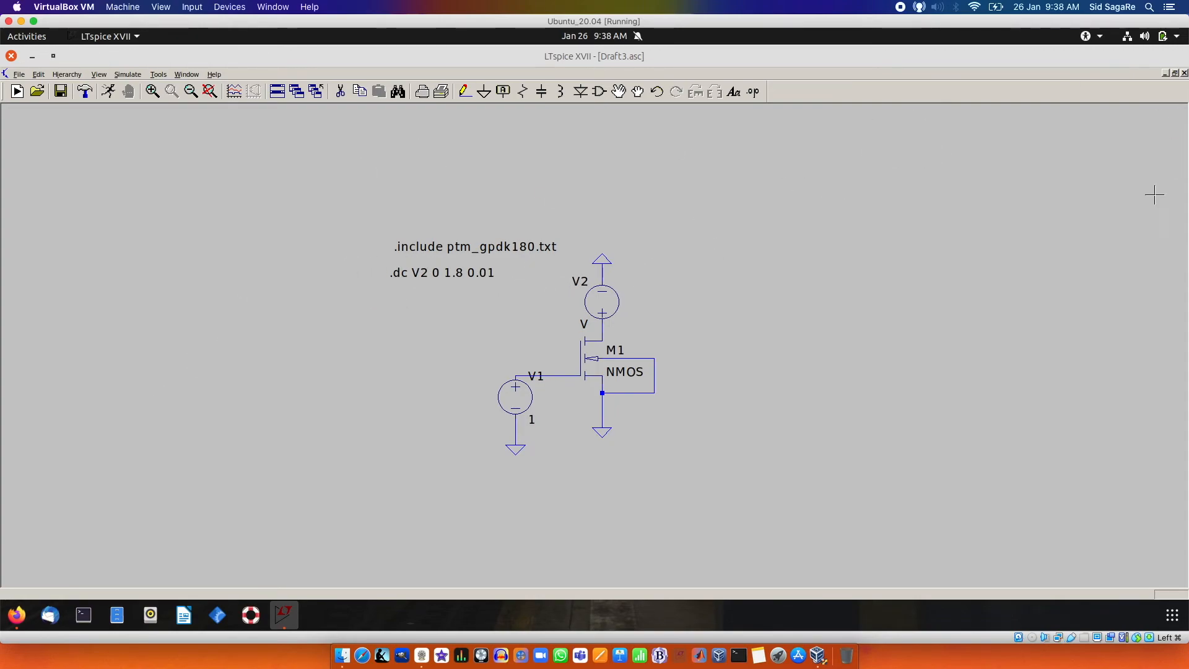
Add a .step directive sweeping parameter W linearly from 2u to 50u in 4u increments, placed just below the .dc text.
right_click(240, 291)
mouse_move(267, 366)
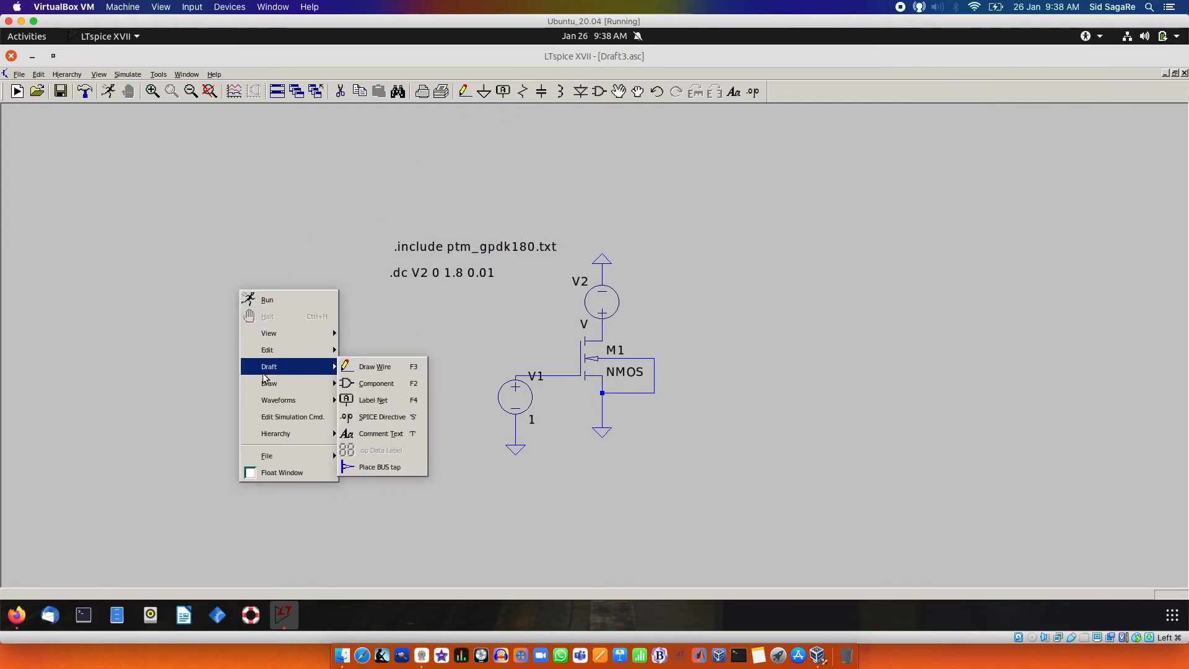
left_click(382, 417)
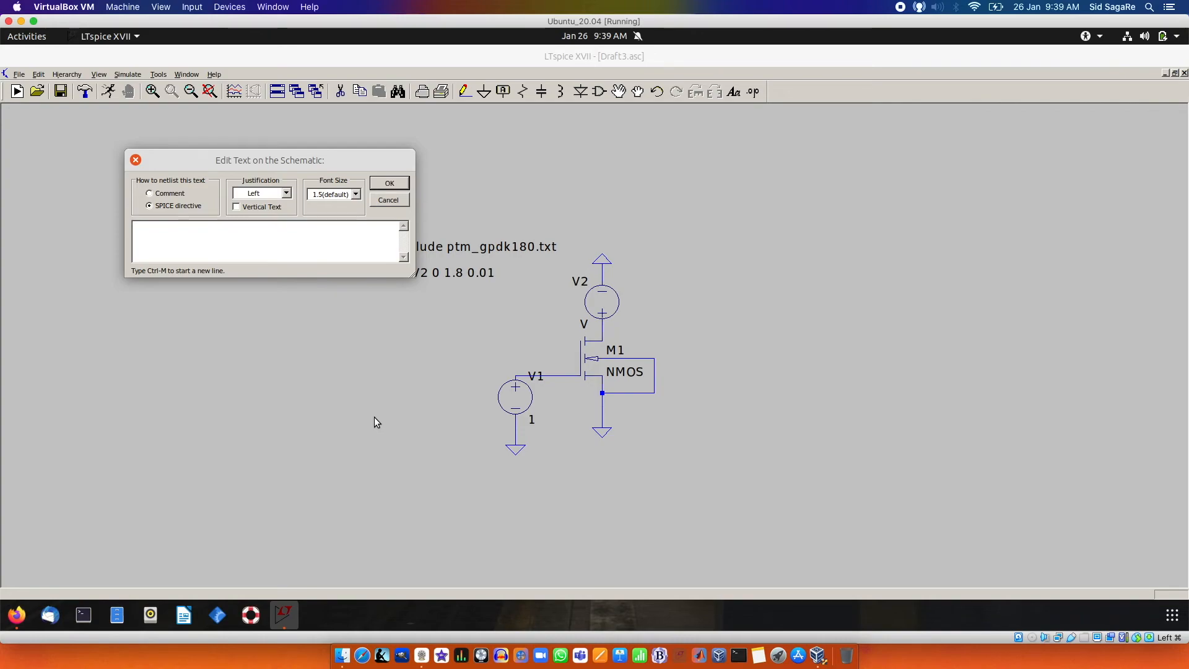
right_click(332, 247)
mouse_move(345, 257)
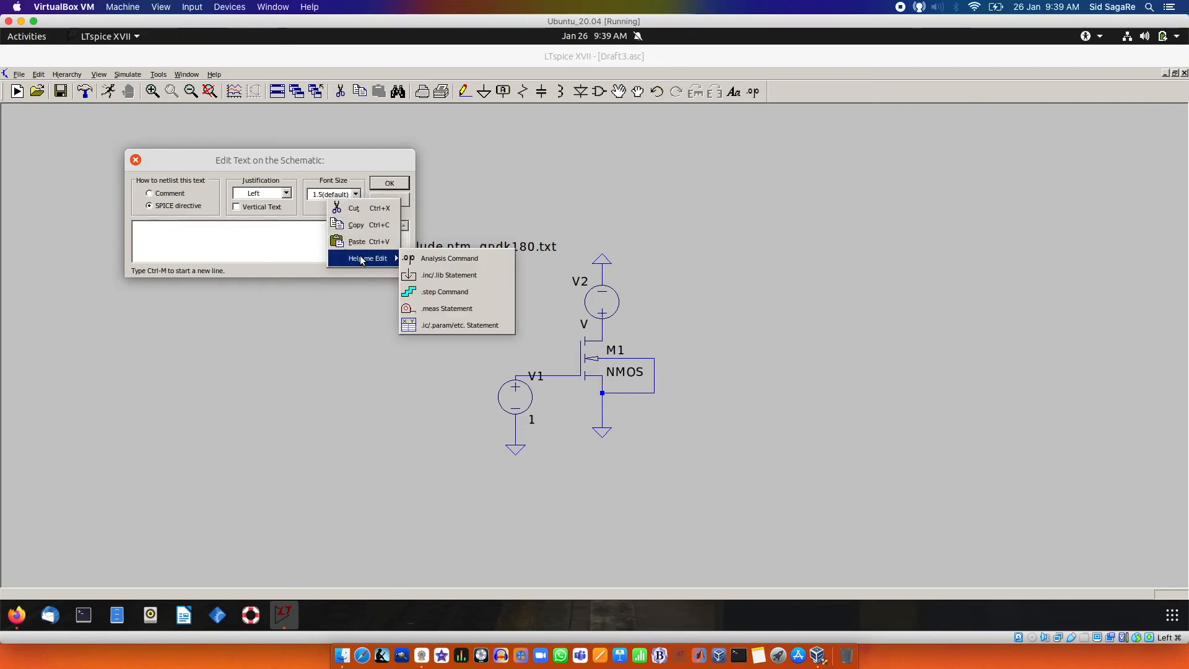
left_click(422, 291)
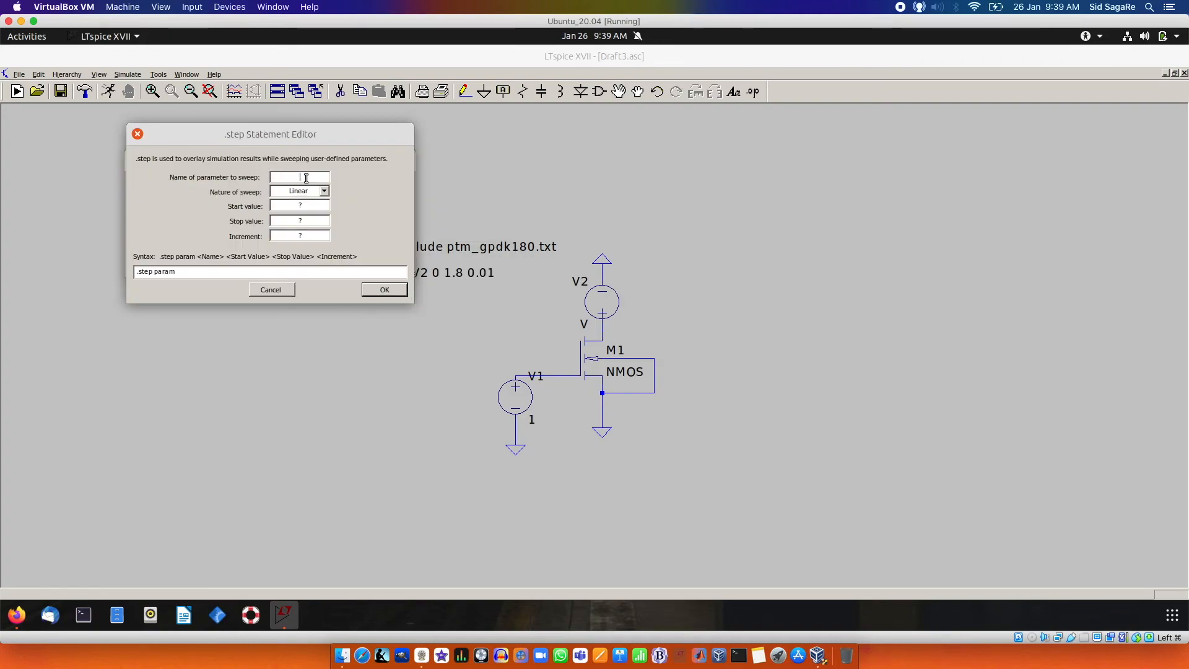
type("W")
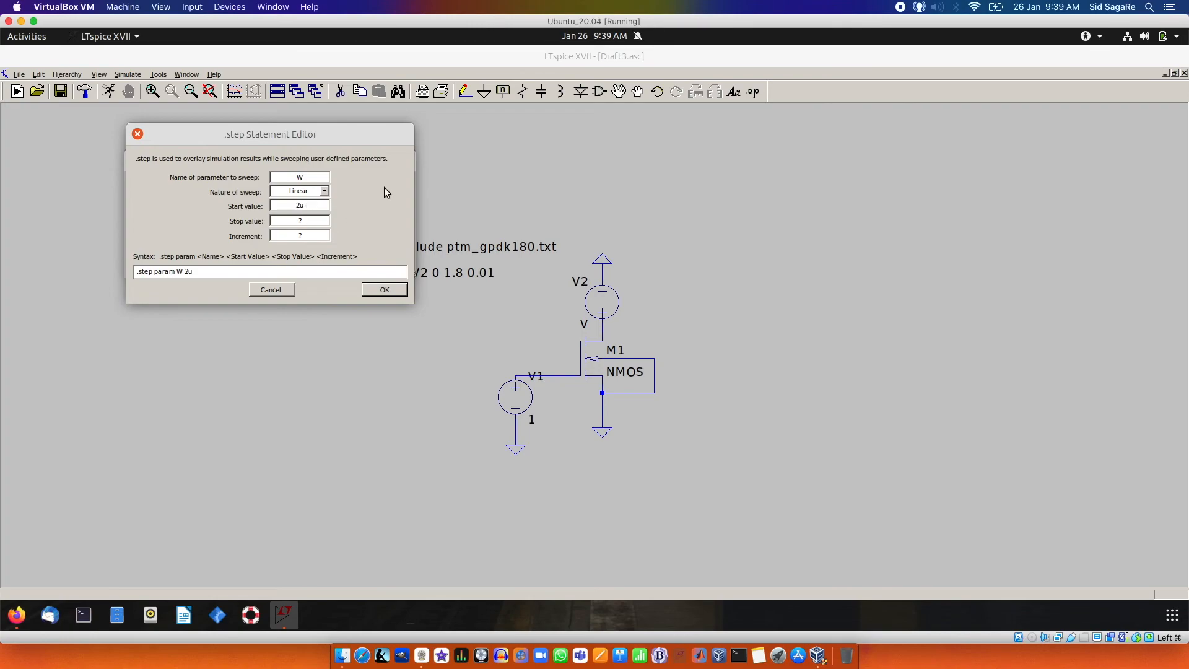
type("50u")
type("4u")
left_click(384, 289)
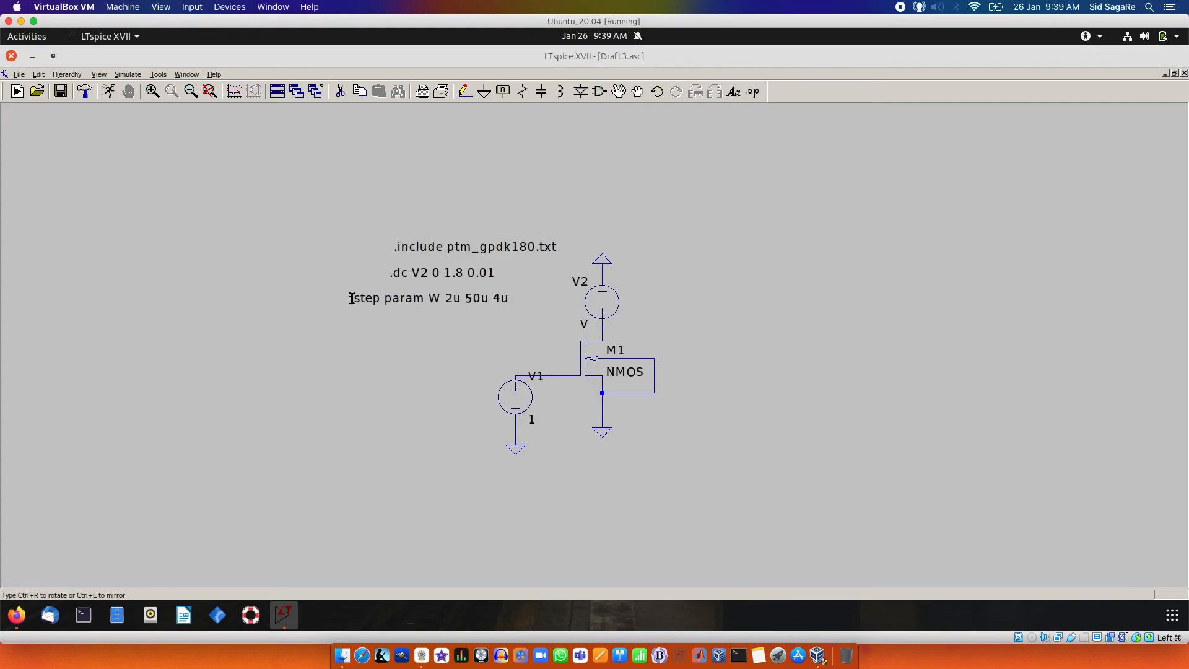
left_click(352, 299)
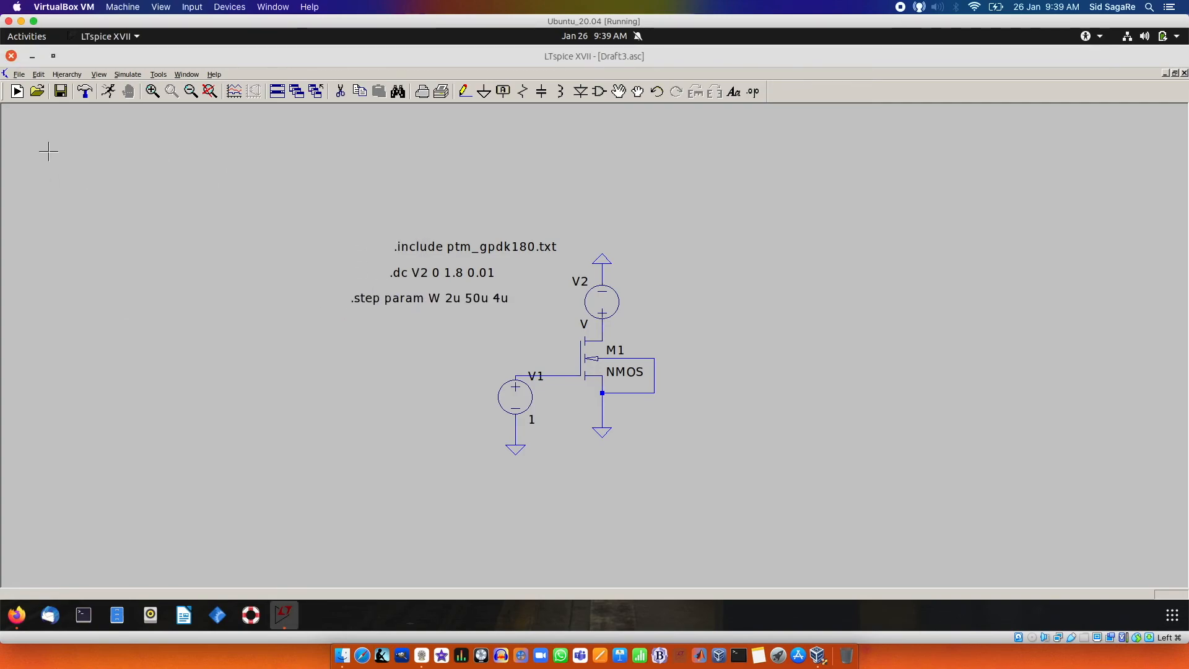
Run the stepped simulation, dismiss the SPICE error log and plot the drain current Id(M1) for all widths.
left_click(104, 97)
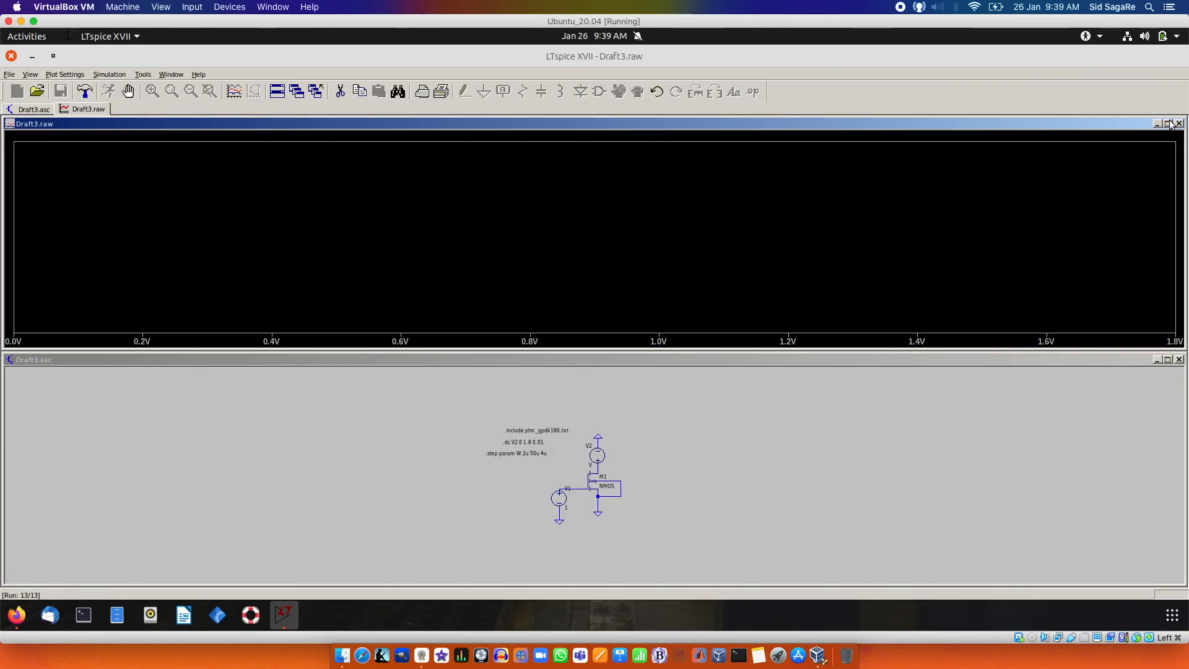
left_click(409, 170)
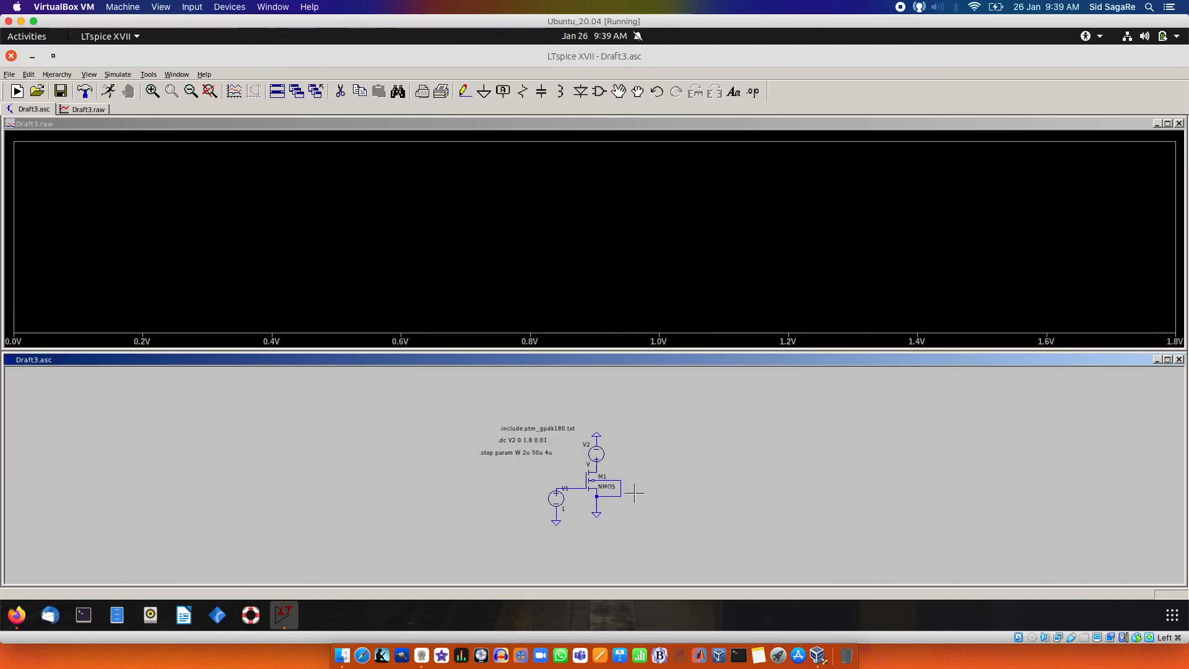
scroll(632, 491, "up", 4)
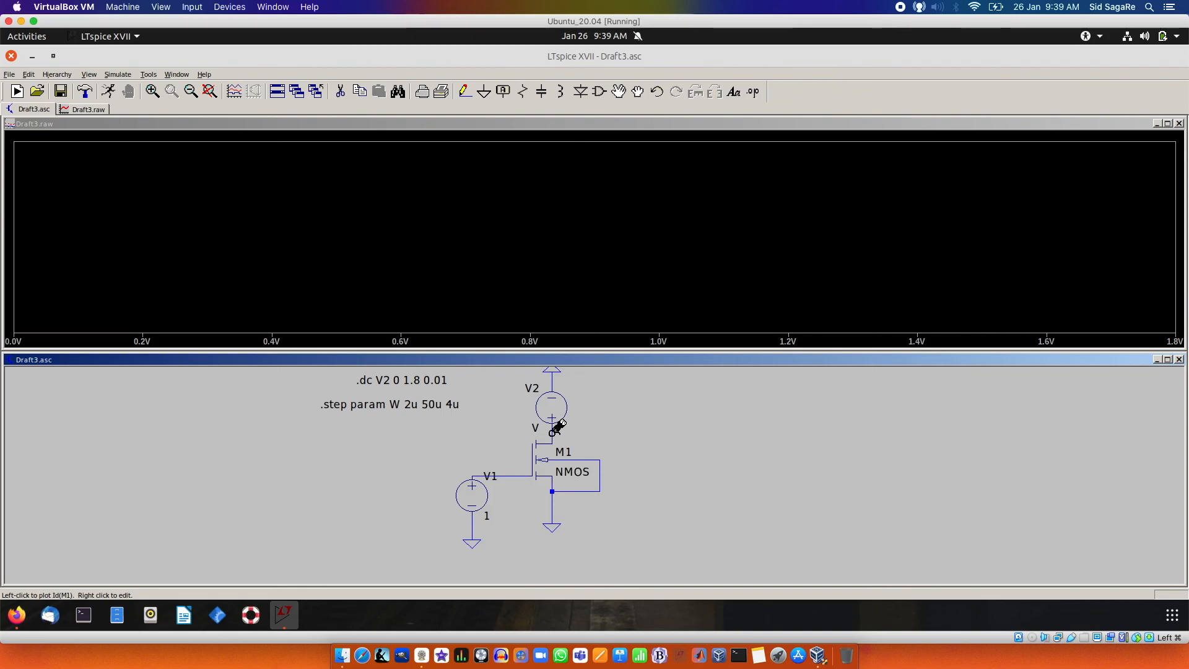
left_click(553, 431)
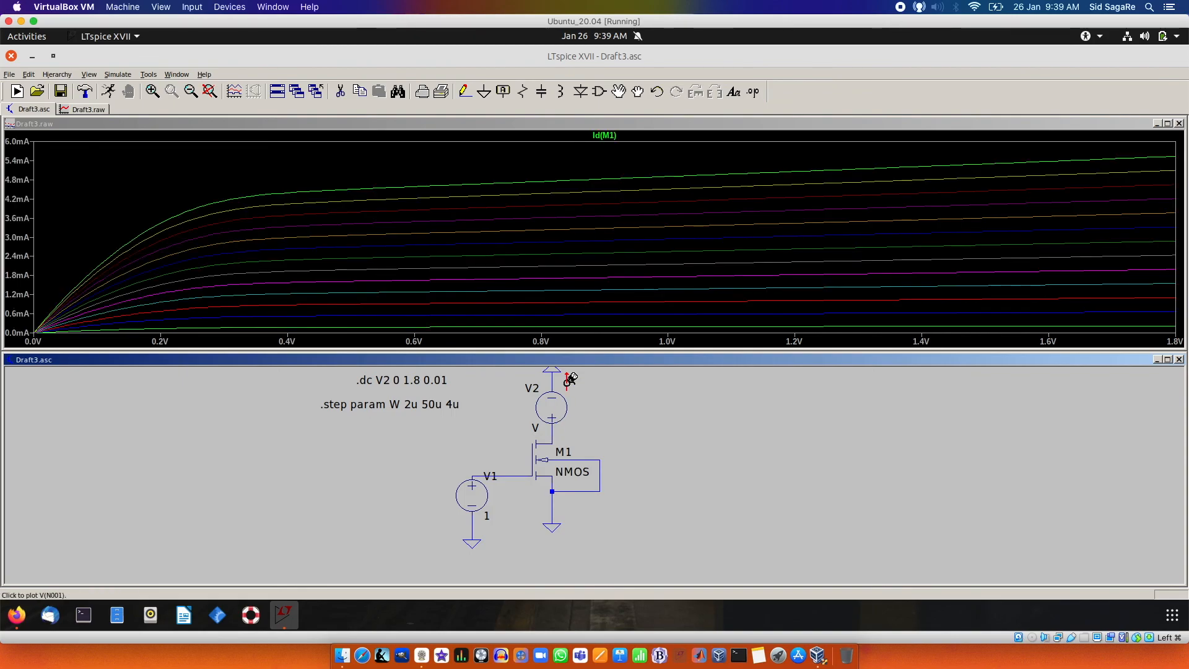